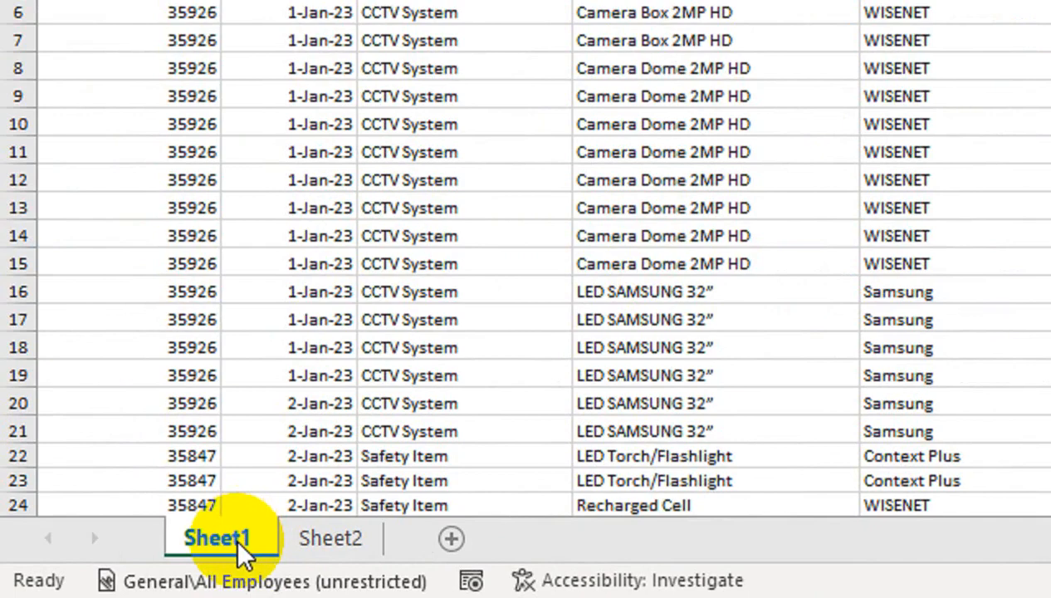
Rename Sheet1 as DataBase.
click(342, 538)
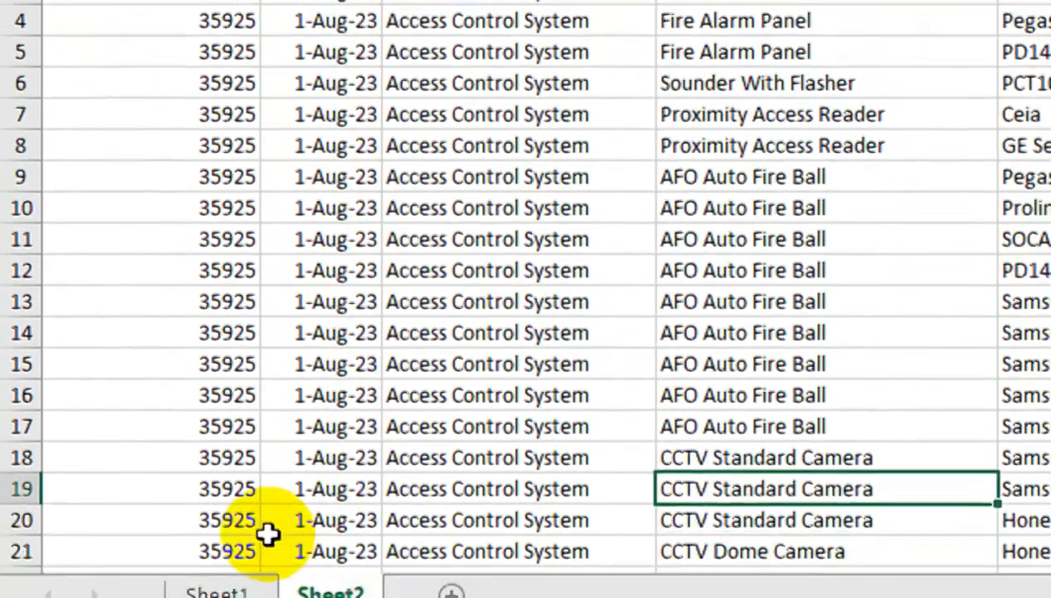
click(260, 535)
double_click(260, 536)
text(D)
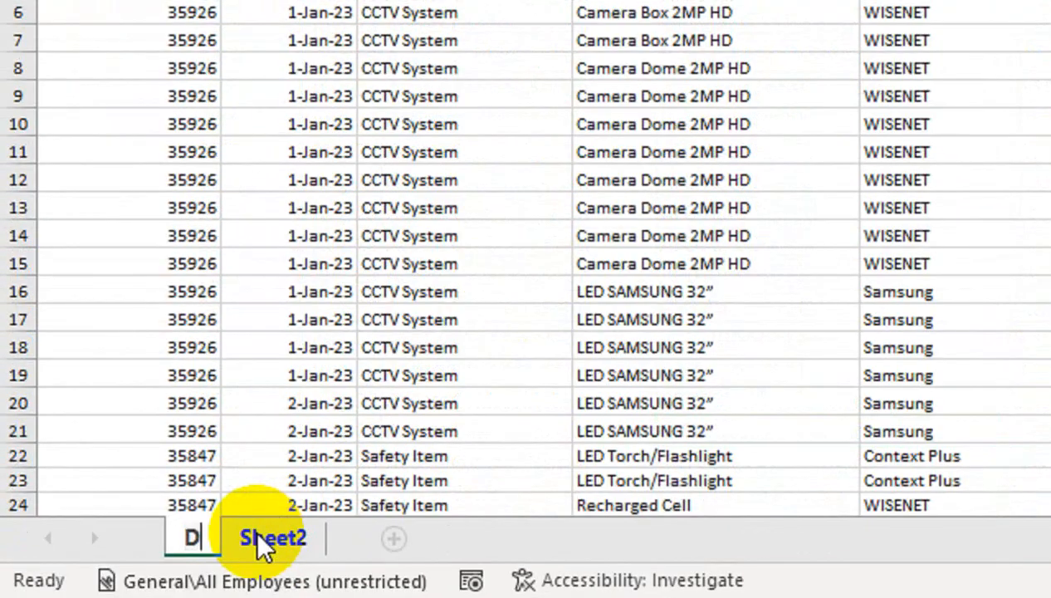
text(ataBase)
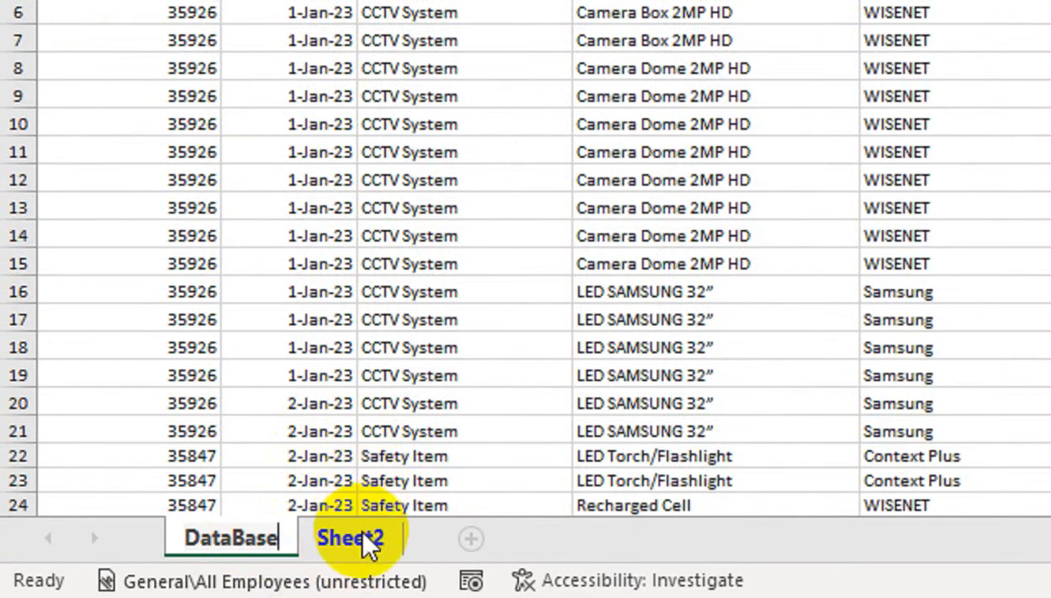
click(366, 546)
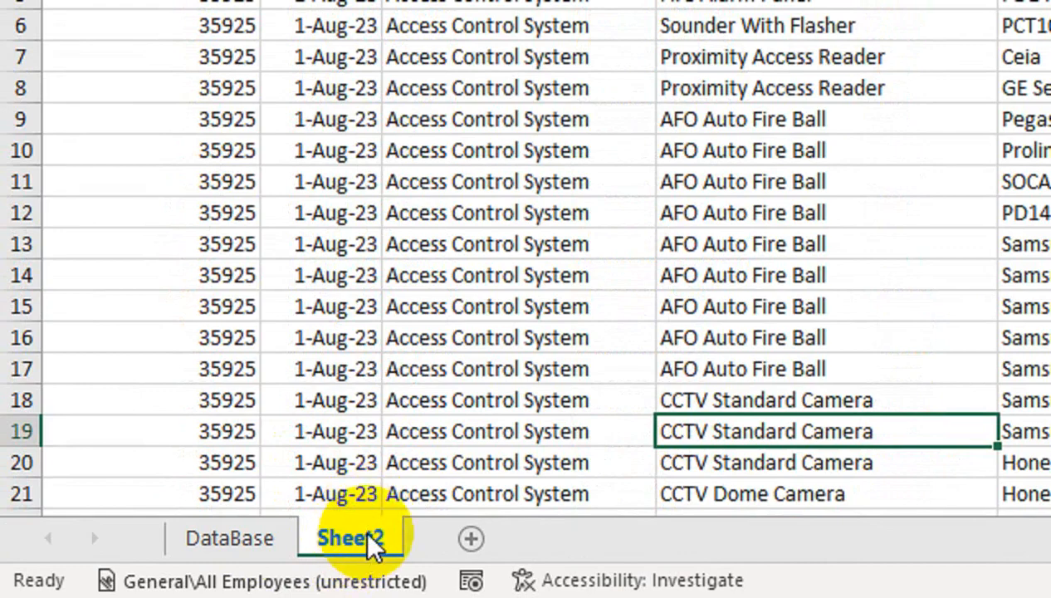
Examine the DataBase sheet's records from the first data row down to the last filled row and the empty rows below.
click(278, 538)
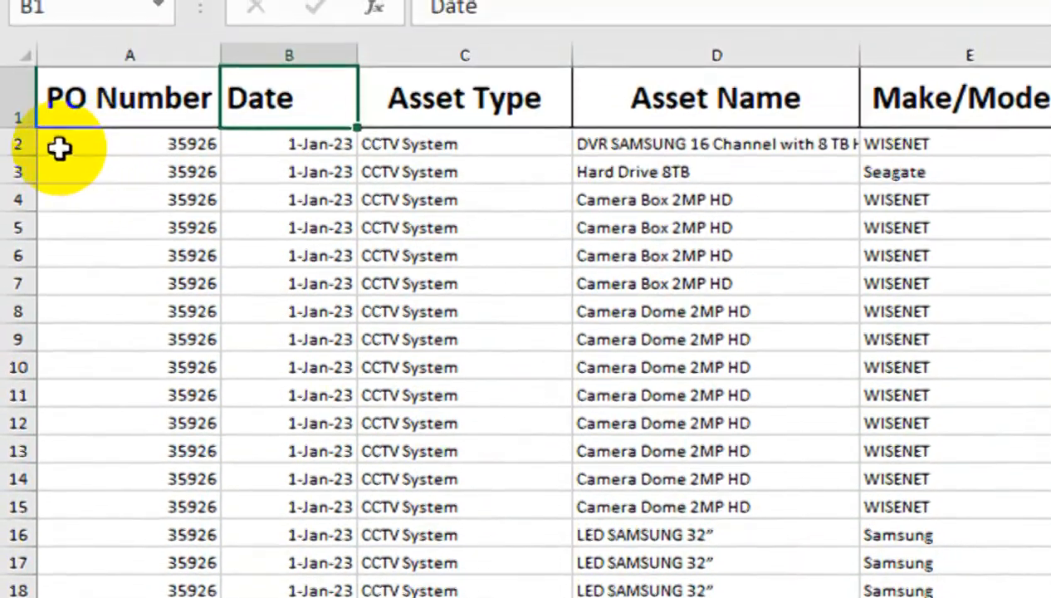
click(53, 150)
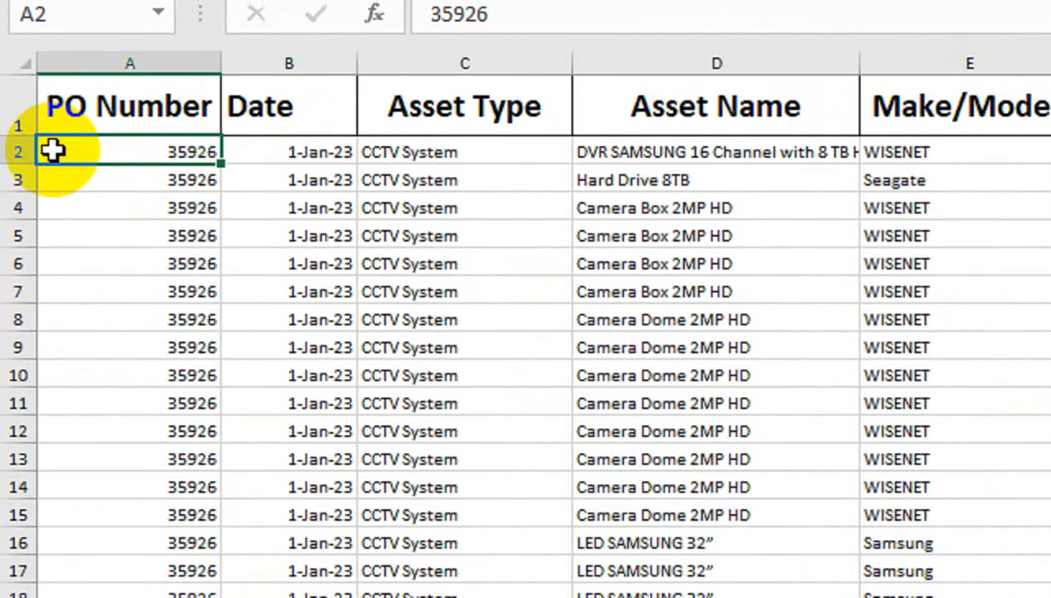
key(ctrl+Down)
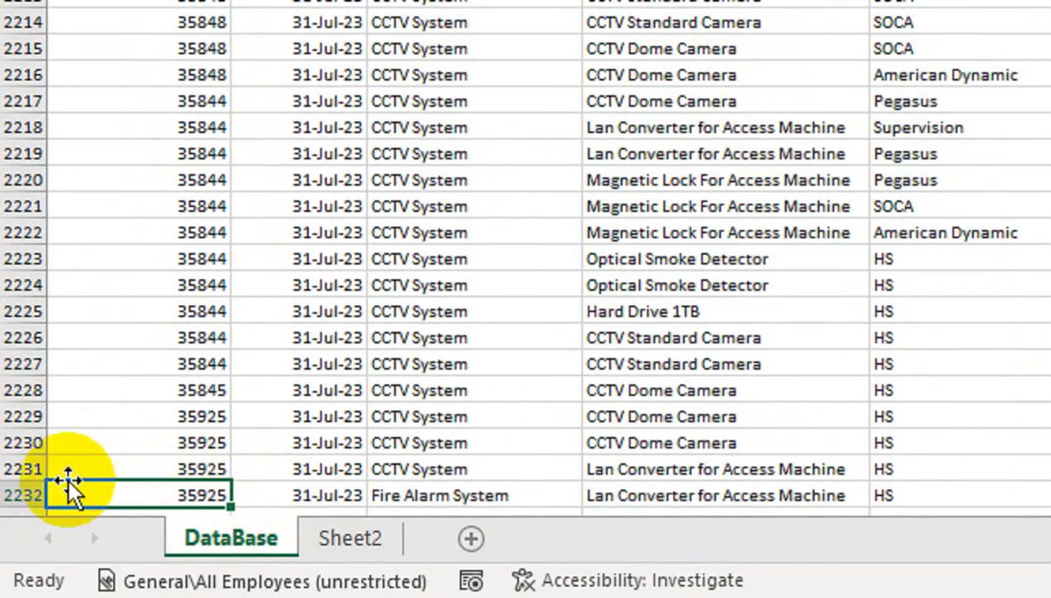
mouse_move(115, 490)
mouse_down()
mouse_move(123, 538)
mouse_move(125, 498)
mouse_up()
click(275, 391)
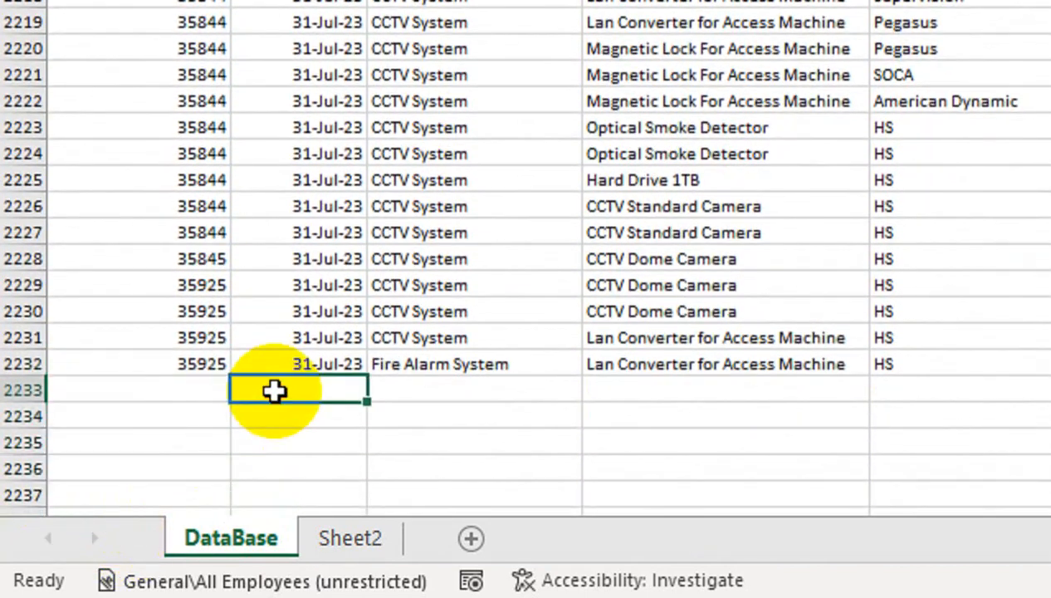
Examine Sheet2's column headings across the table and its records down to the last filled row.
click(336, 549)
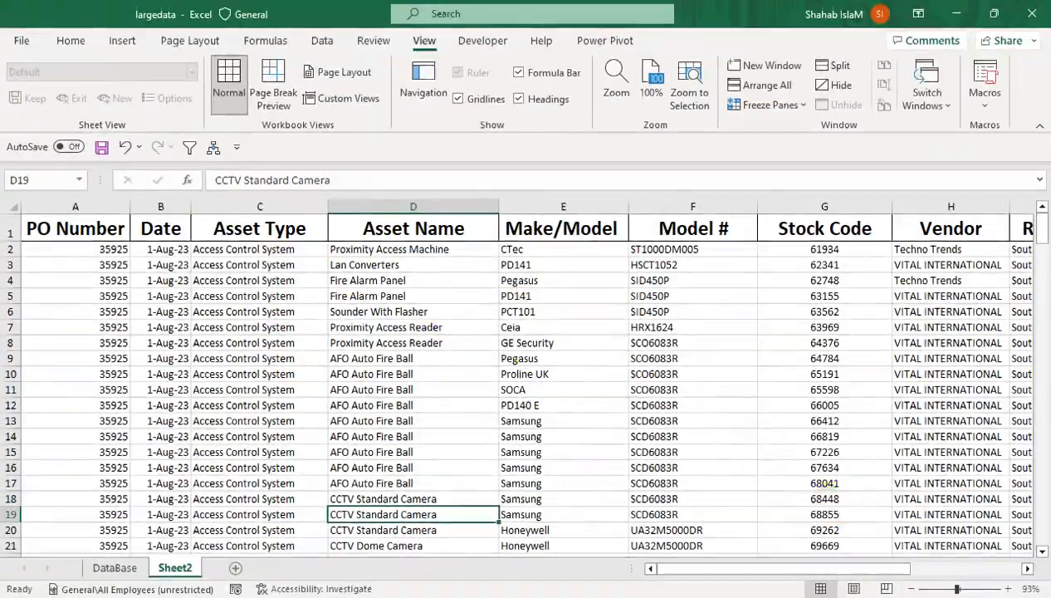
drag(841, 569, 914, 569)
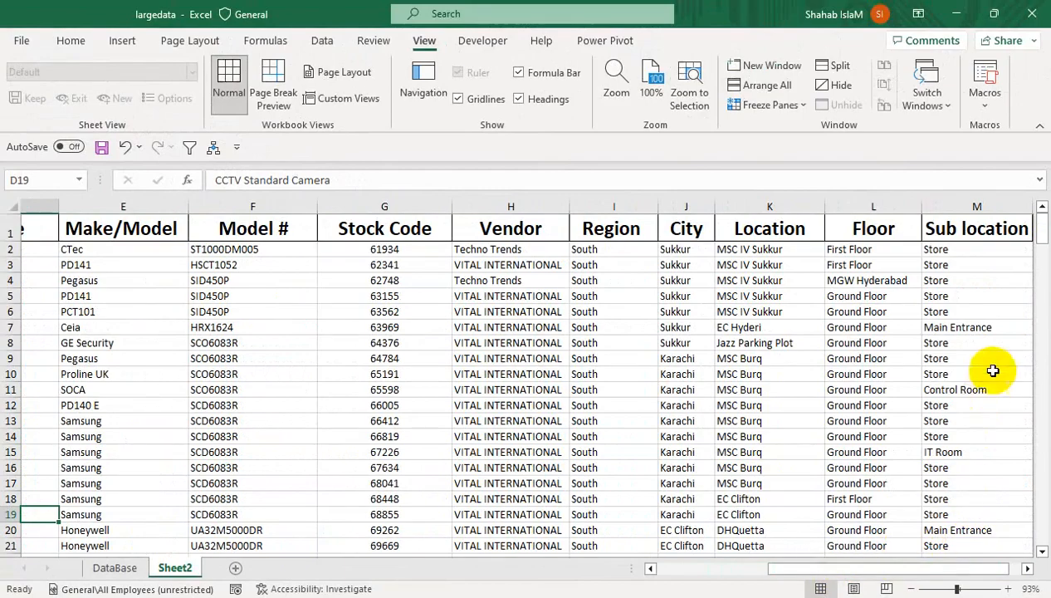
click(1029, 569)
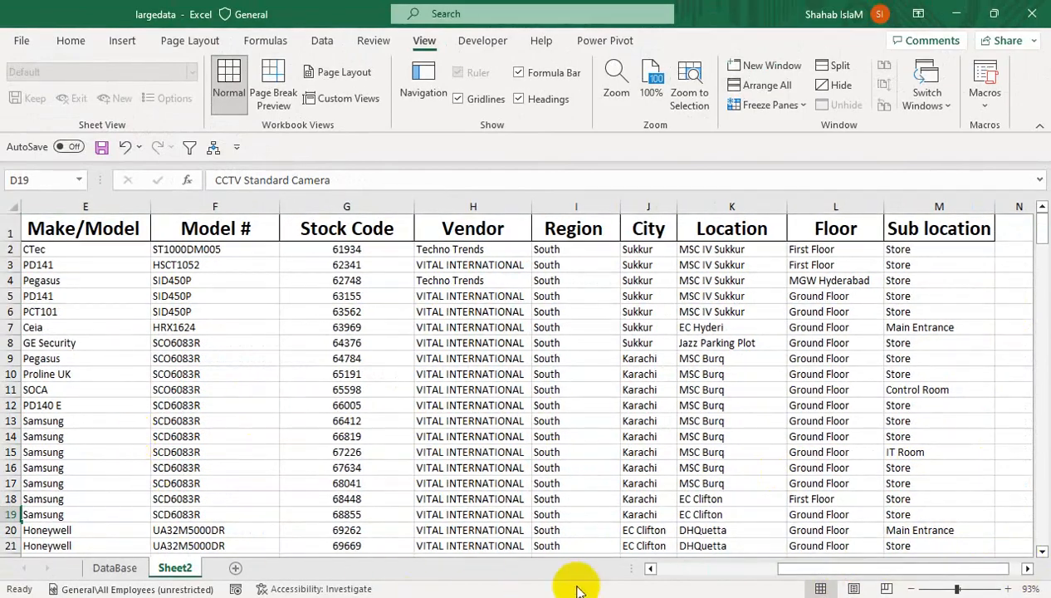
drag(804, 569, 653, 563)
click(68, 234)
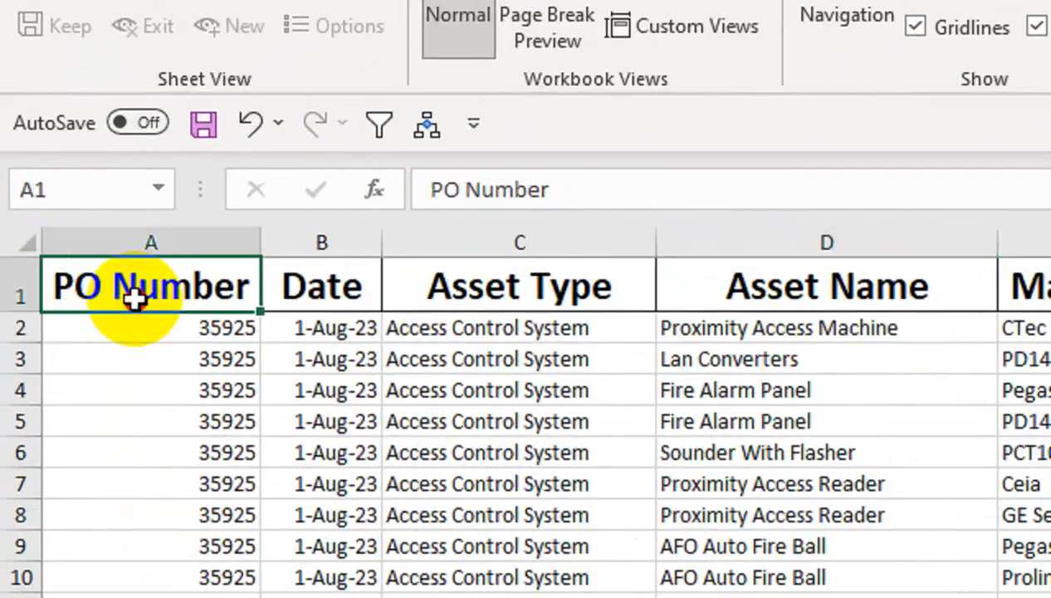
key(ctrl+Down)
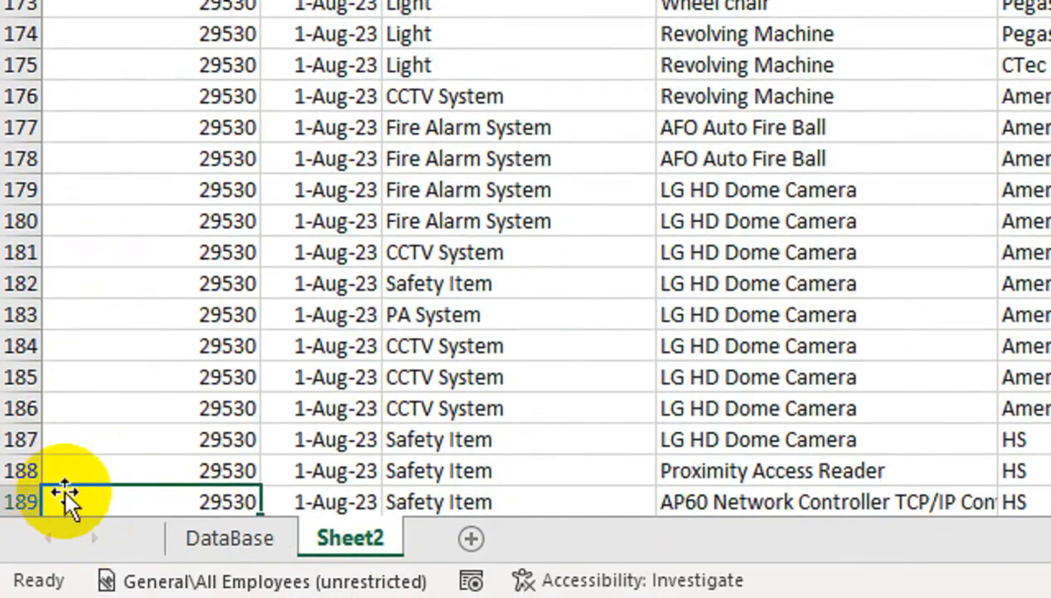
drag(92, 502, 117, 413)
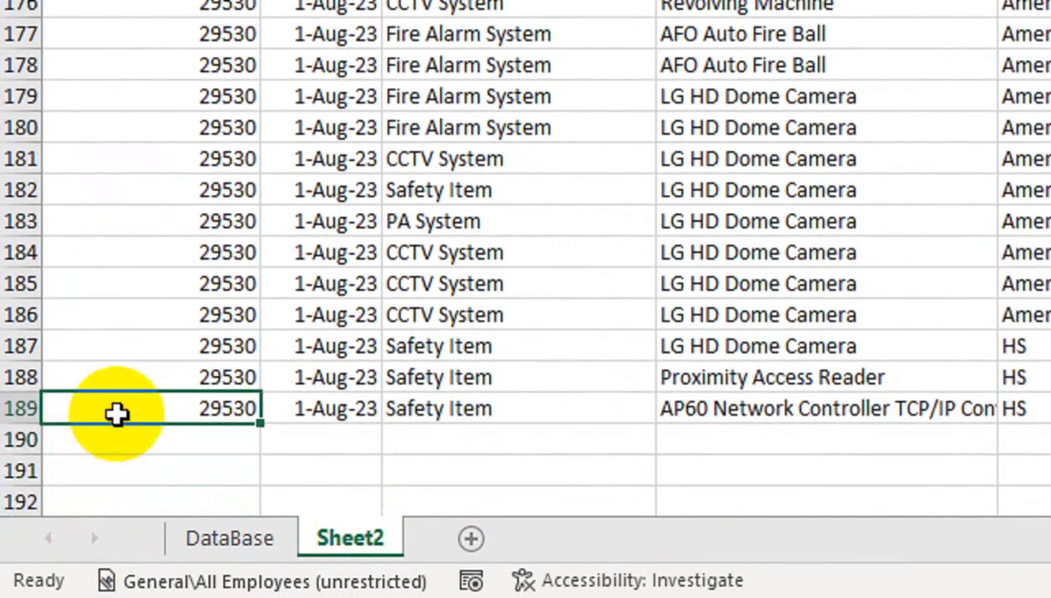
key(ctrl+Up)
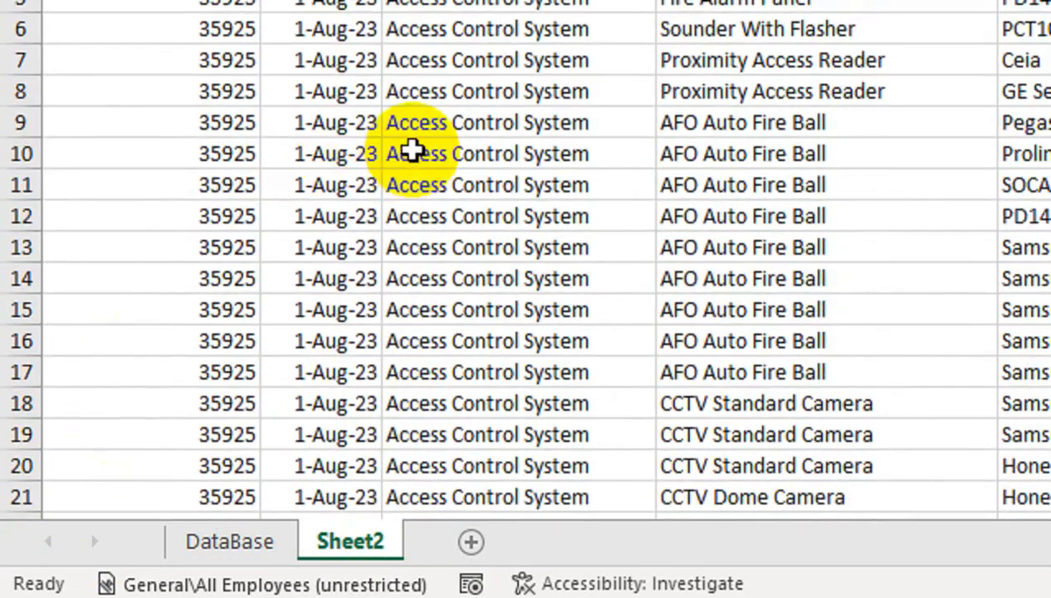
click(411, 151)
Review the DataBase sheet from its last record back up to the first rows.
click(259, 544)
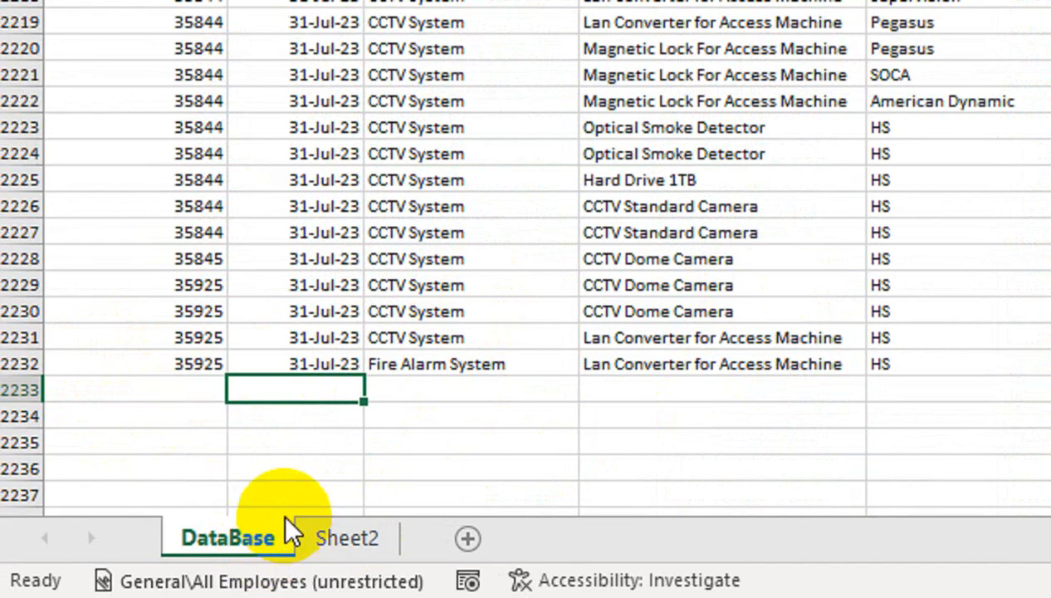
key(Up)
key(ctrl+Up)
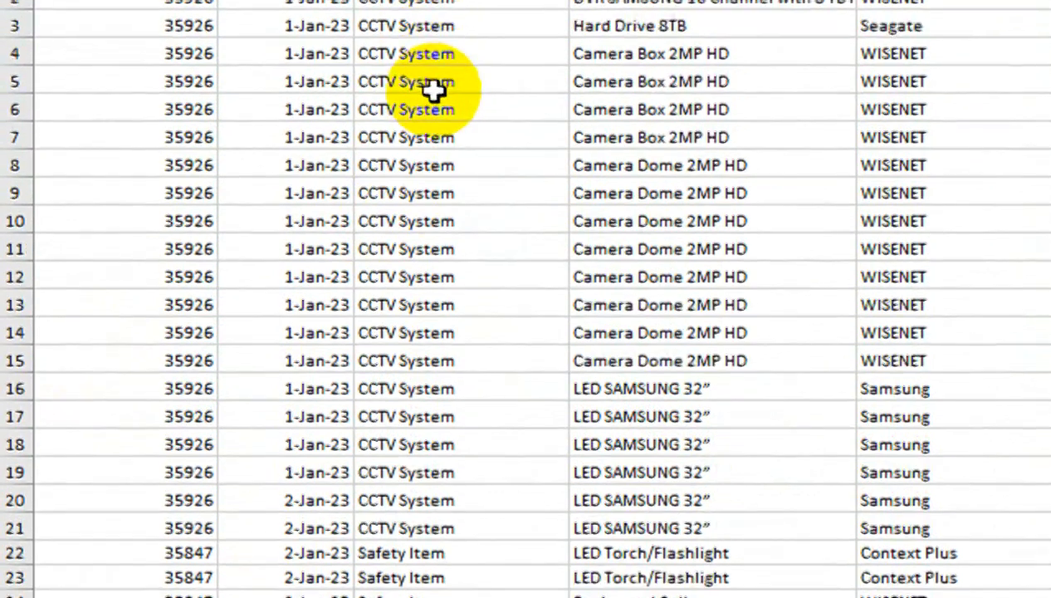
click(429, 113)
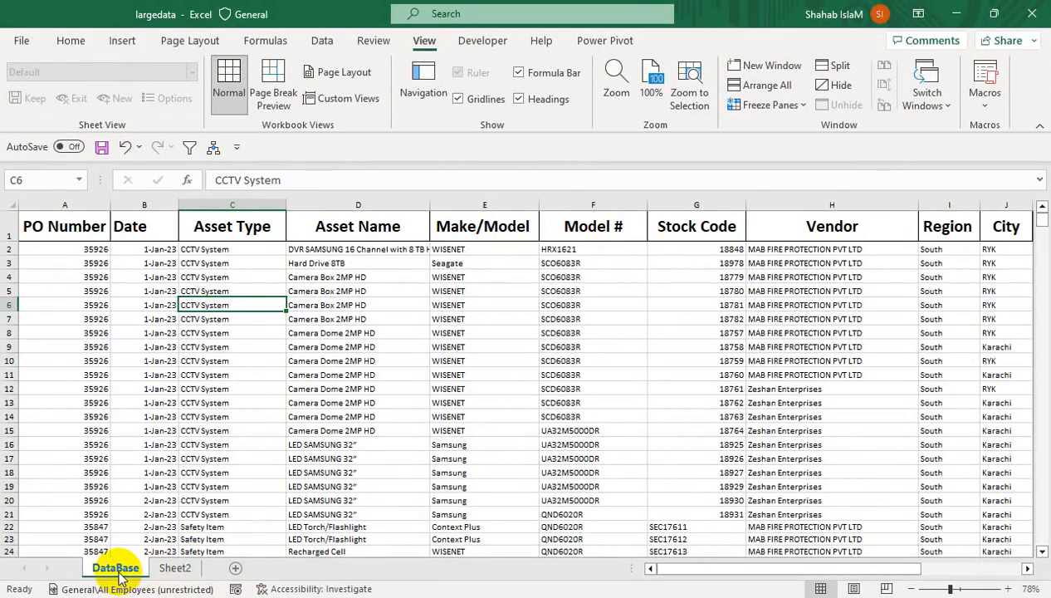
Start recording a macro named Consolidate from Sheet2, stored in this workbook.
click(196, 568)
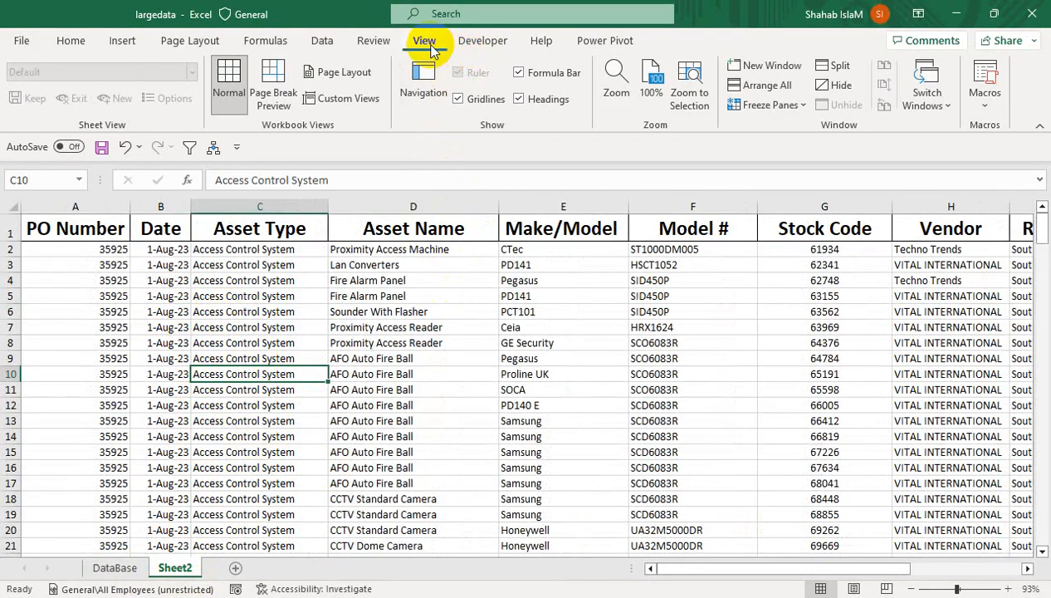
click(986, 108)
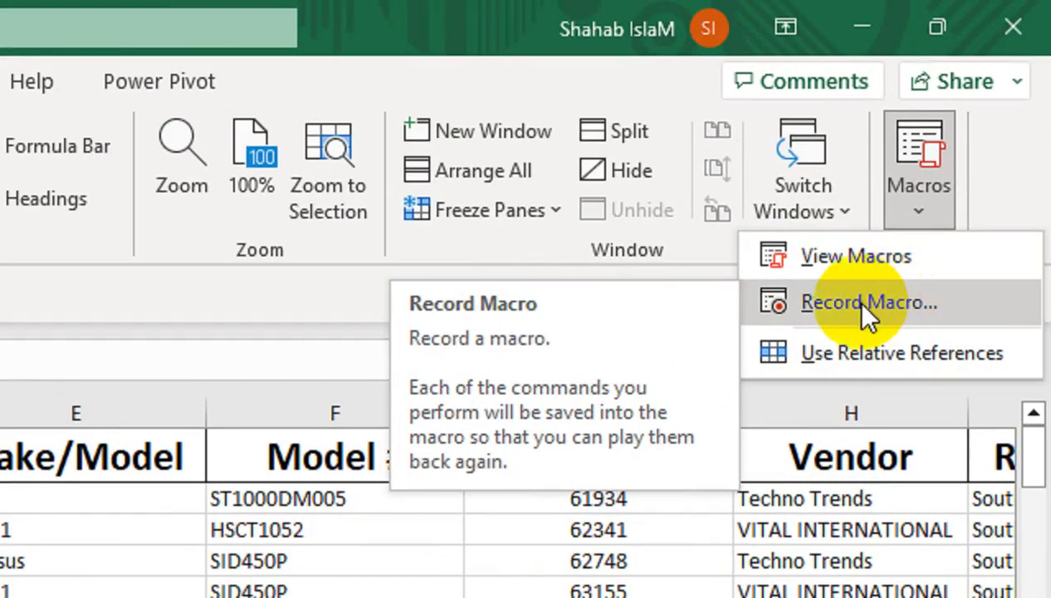
click(855, 303)
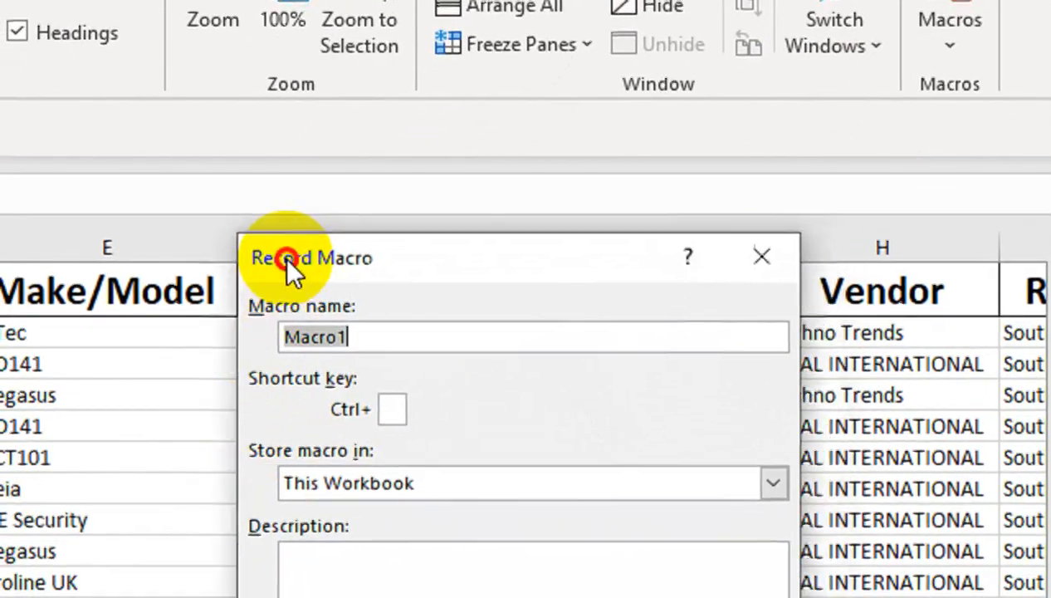
drag(286, 259, 178, 374)
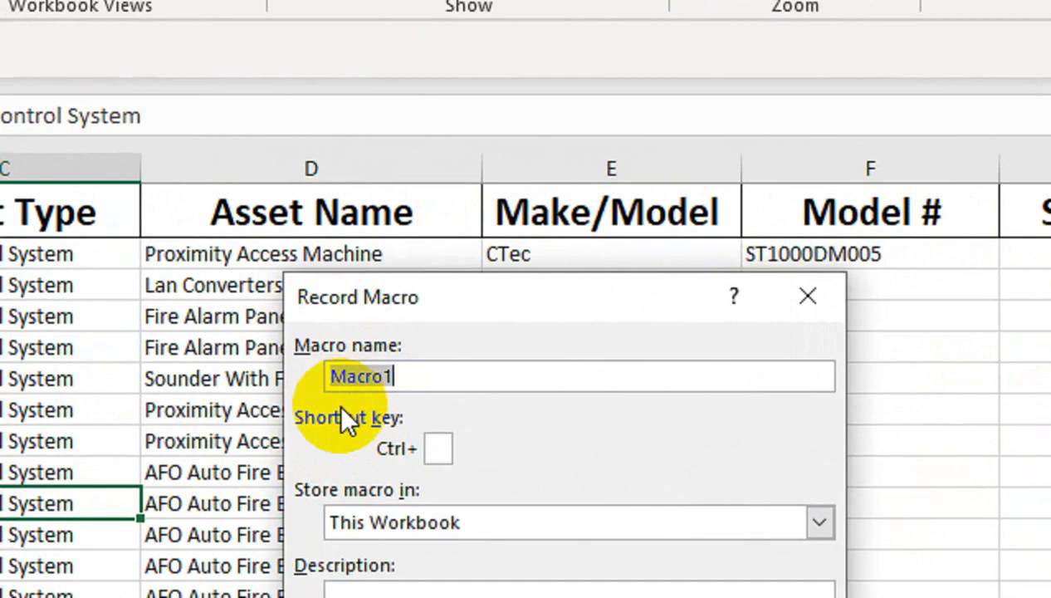
text(con)
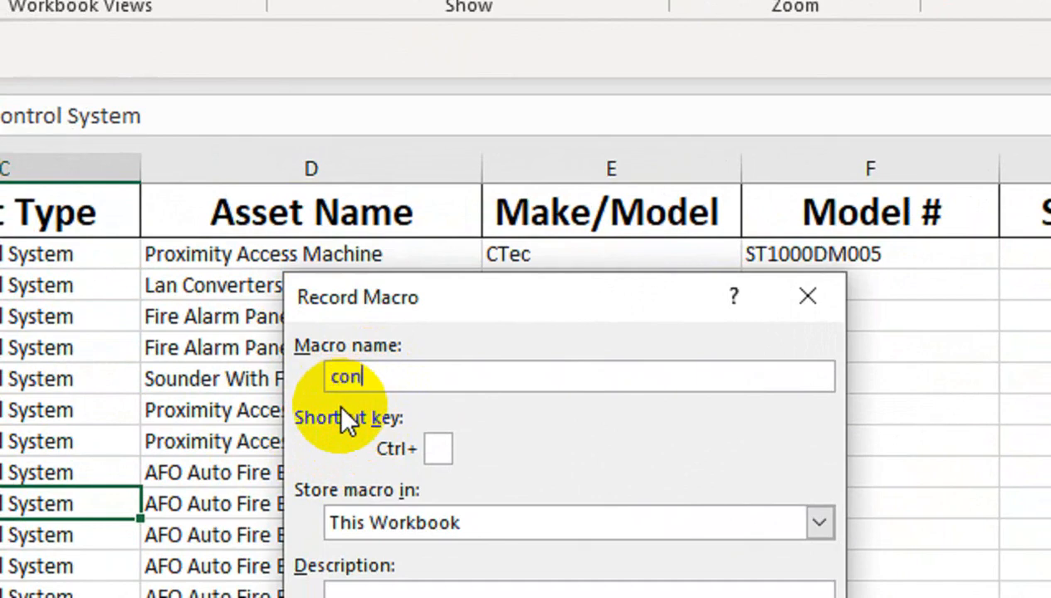
text(solidate)
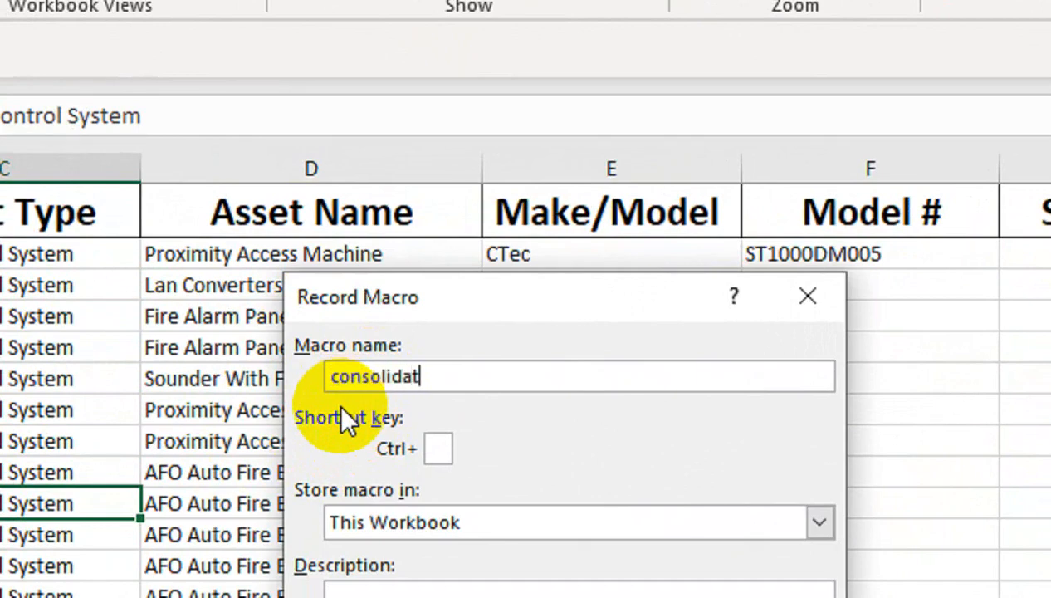
click(342, 383)
key(Delete)
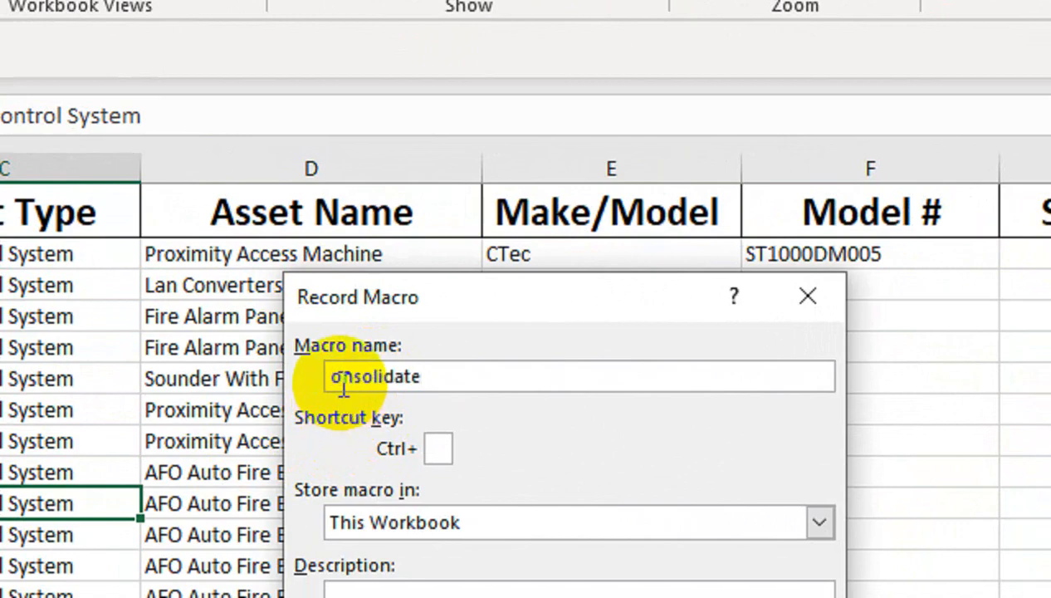
text(C)
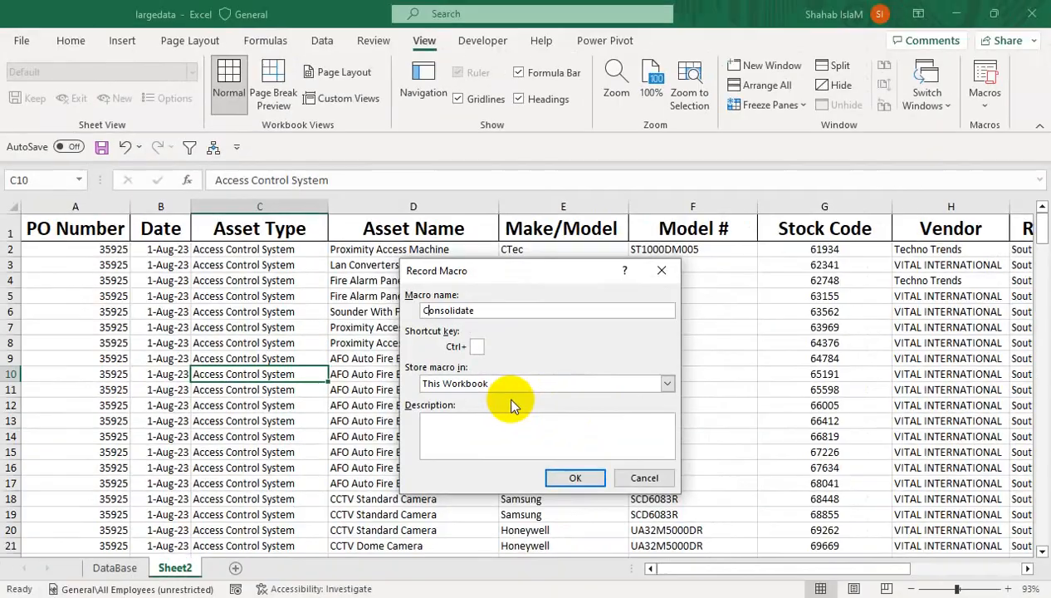
click(576, 479)
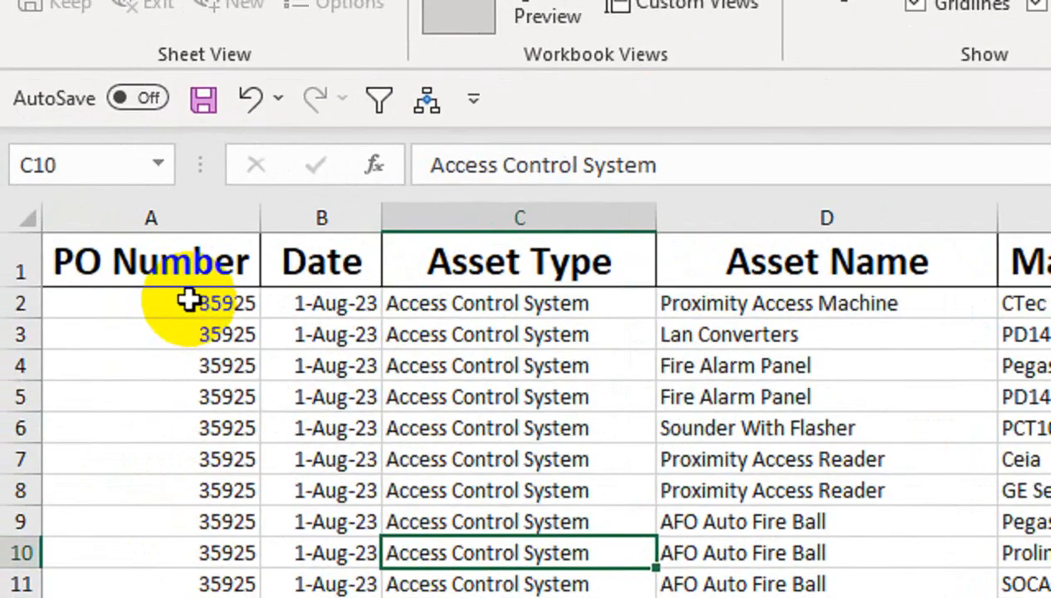
Copy all of Sheet2's data records below the header row, range A2:M189.
click(189, 301)
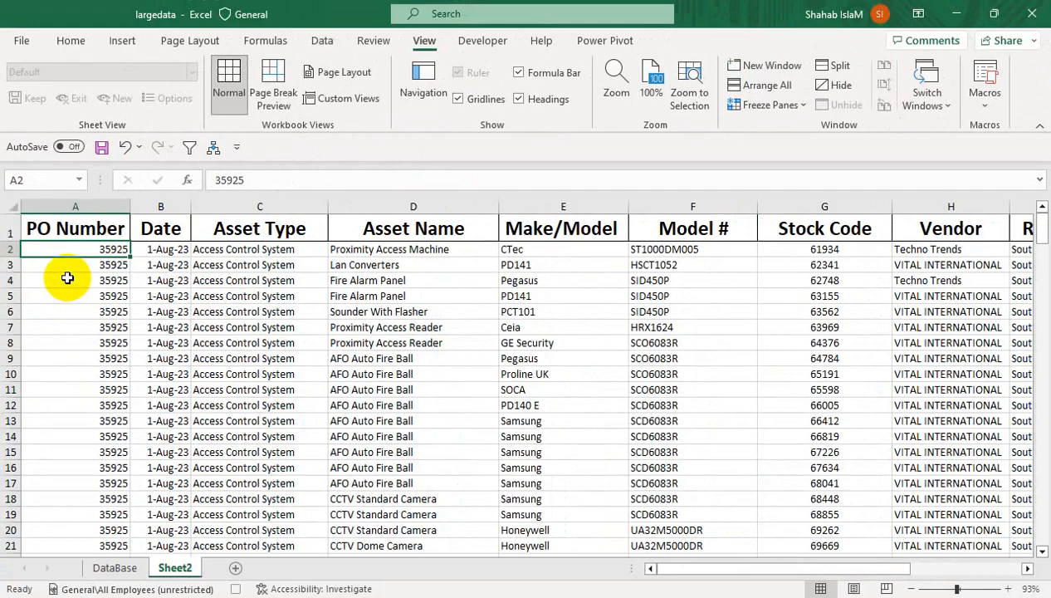
key(ctrl+shift+Down)
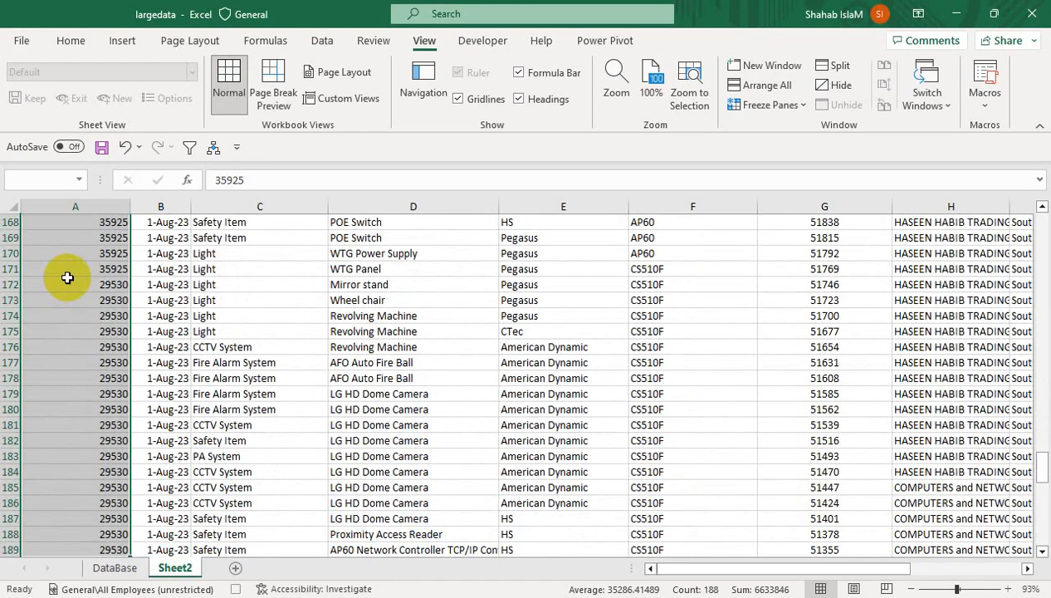
key(ctrl+shift+Right)
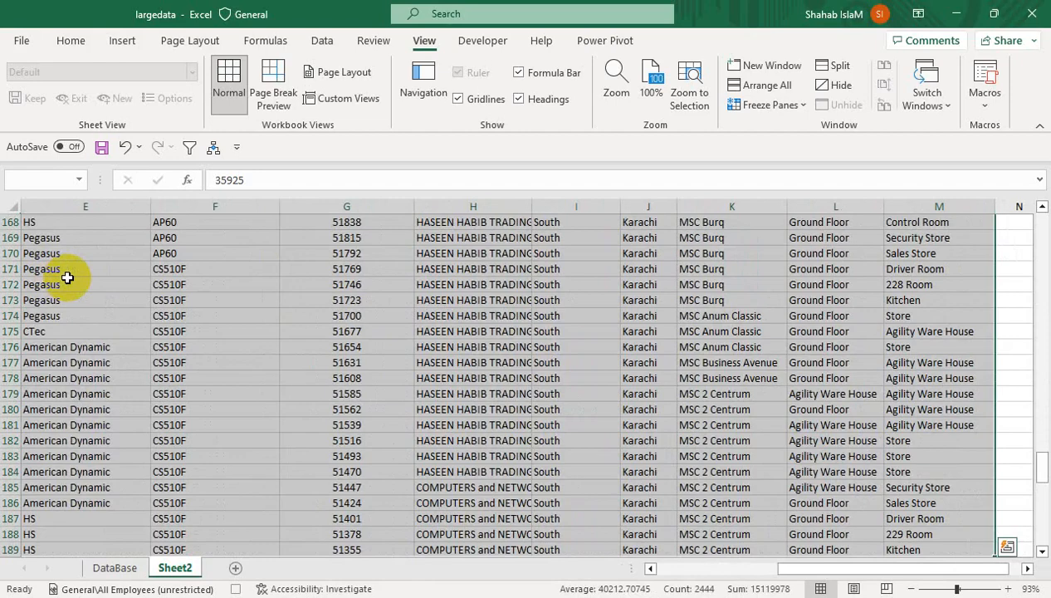
click(71, 40)
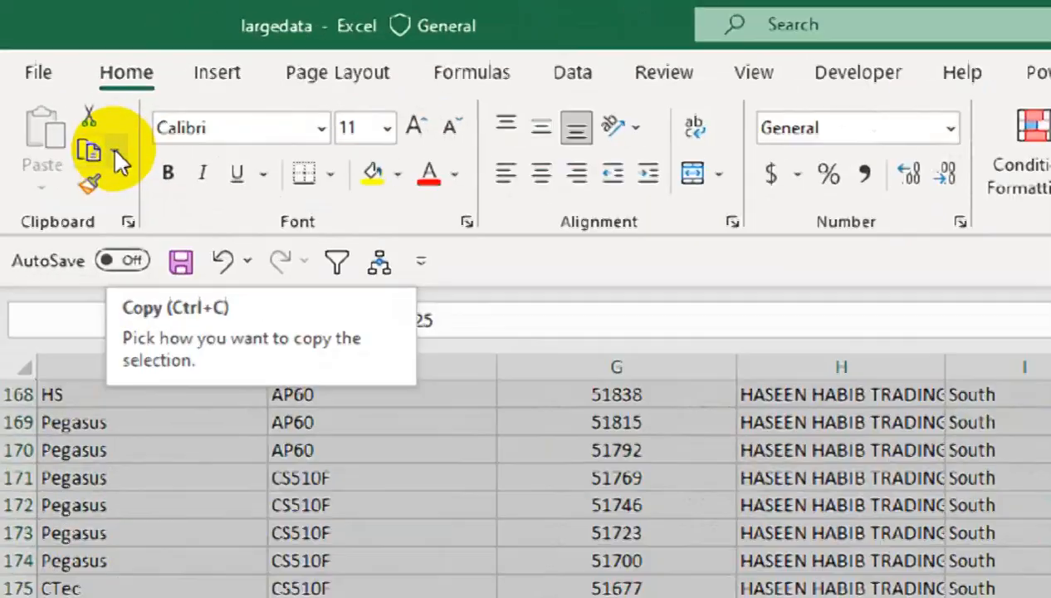
click(64, 85)
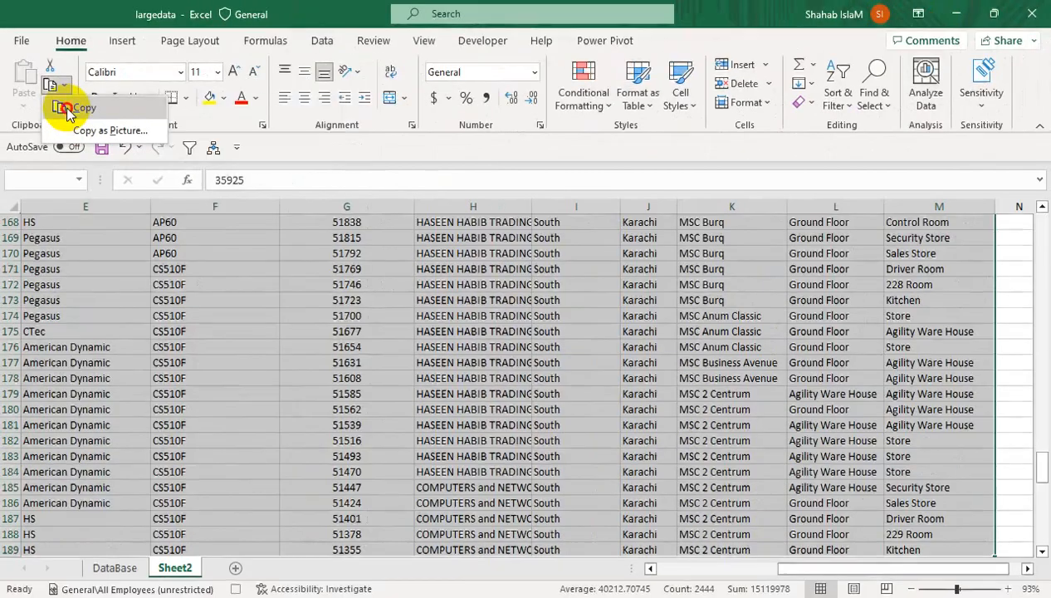
click(135, 215)
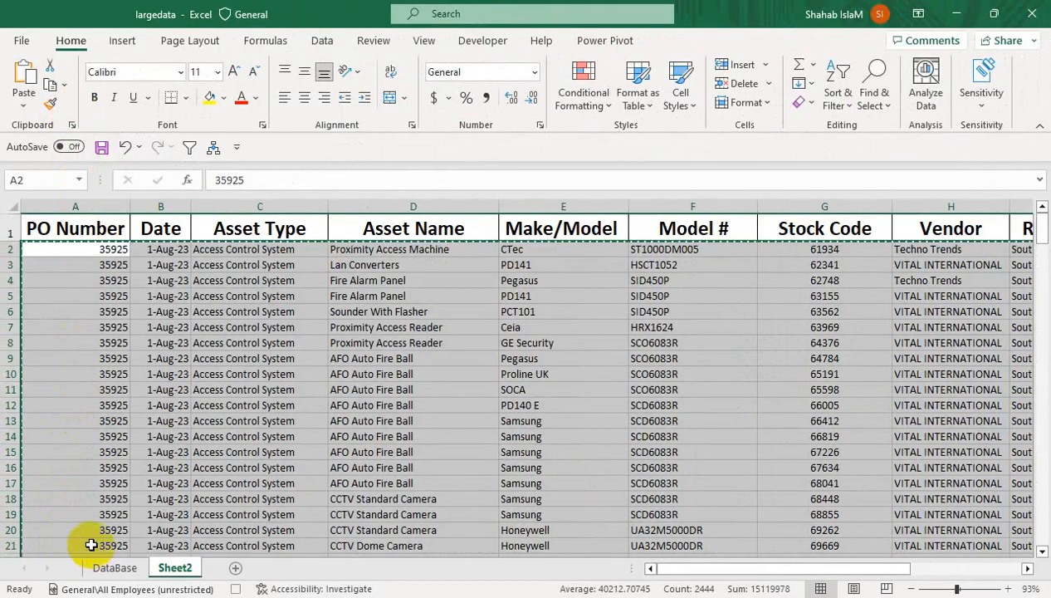
Go to the last filled PO Number cell on the DataBase sheet, starting from cell A2.
click(132, 573)
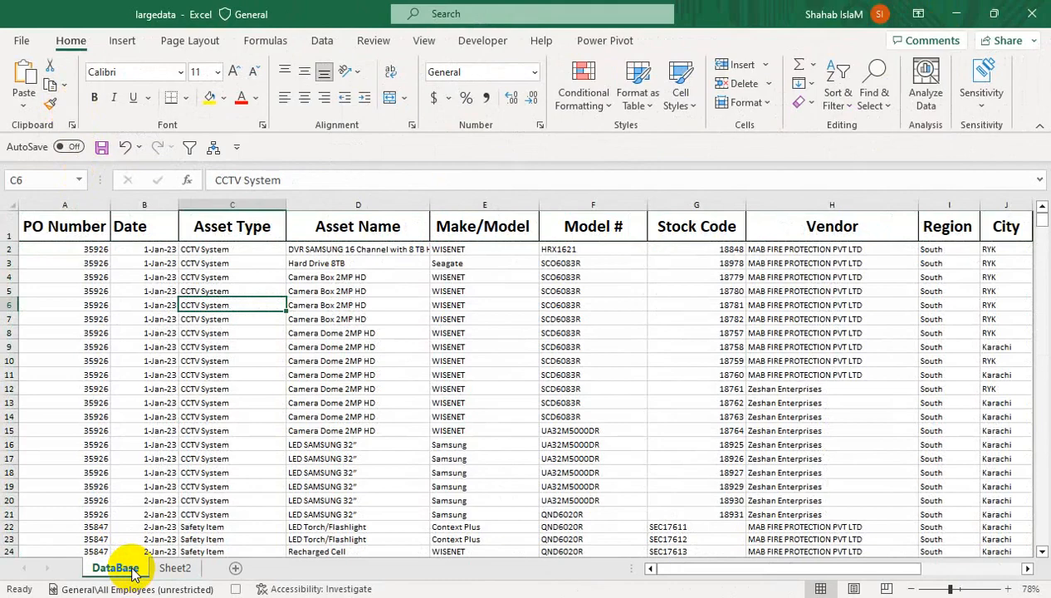
click(67, 247)
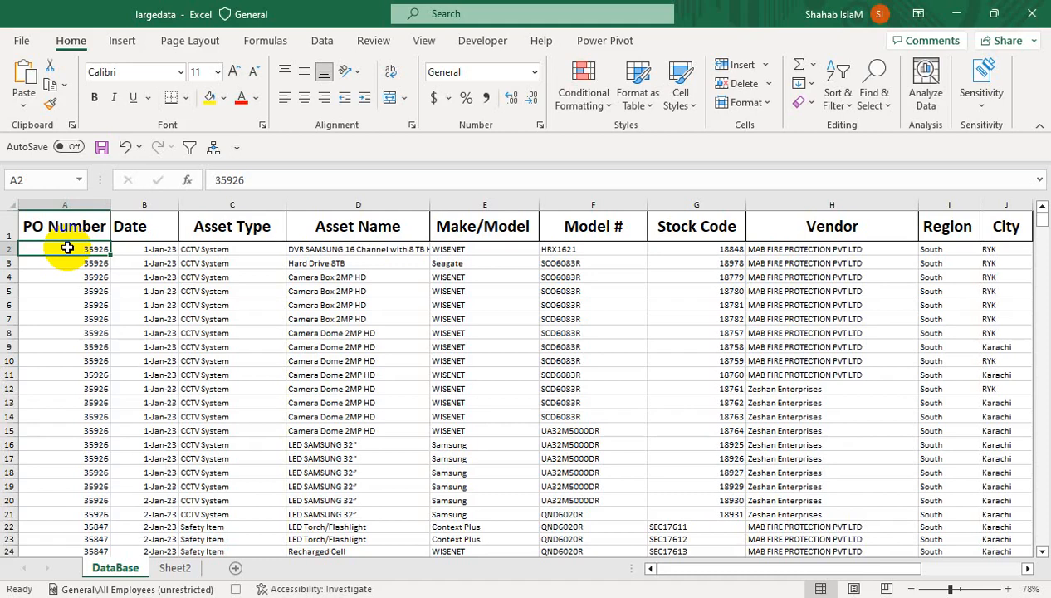
key(ctrl+Down)
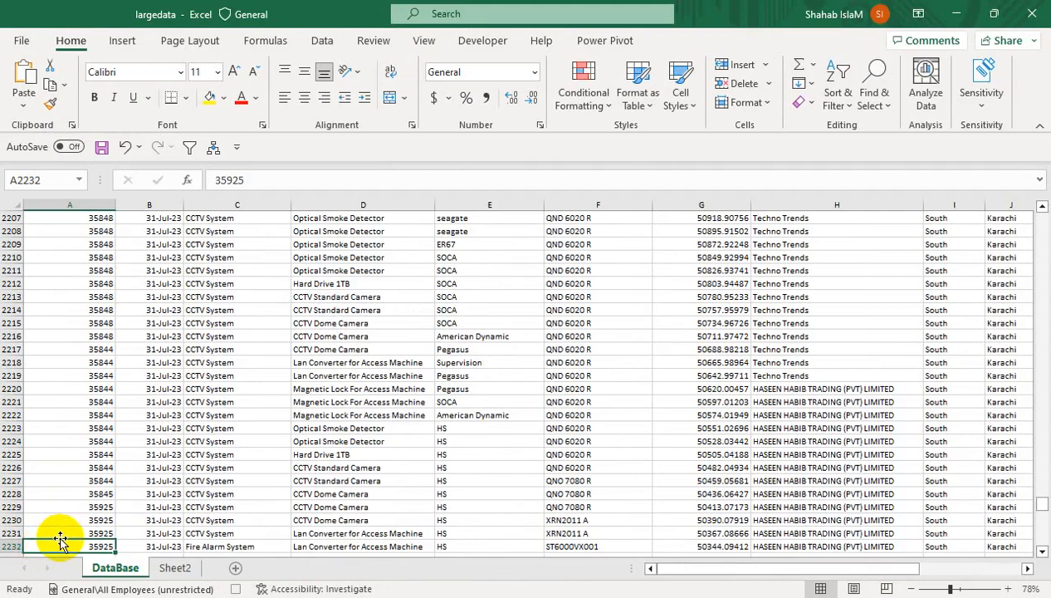
Record a one-row move down to the empty cell A2233, with Use Relative References turned on only for that move.
click(424, 45)
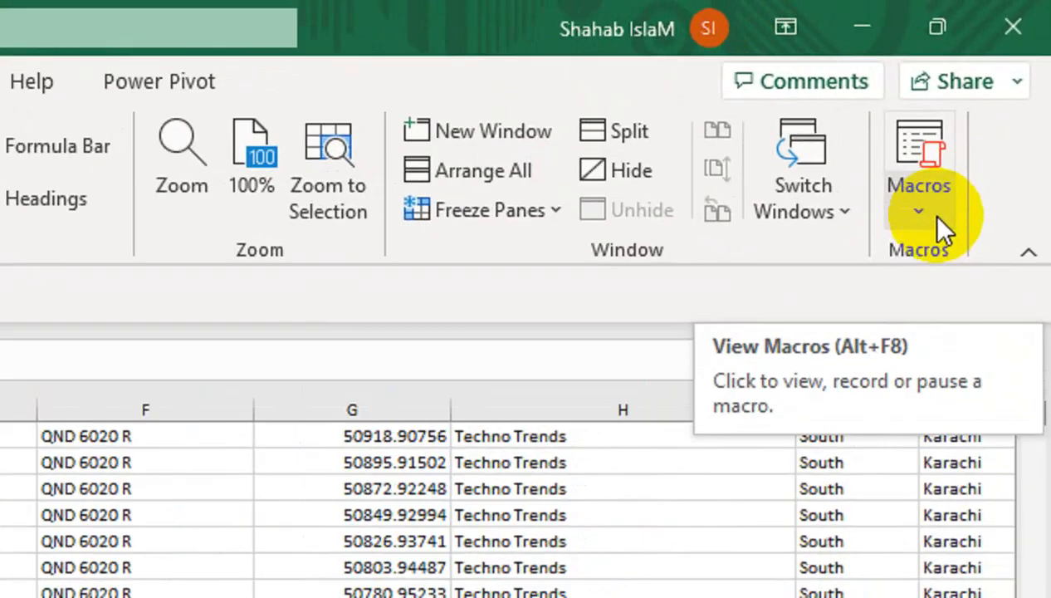
click(995, 111)
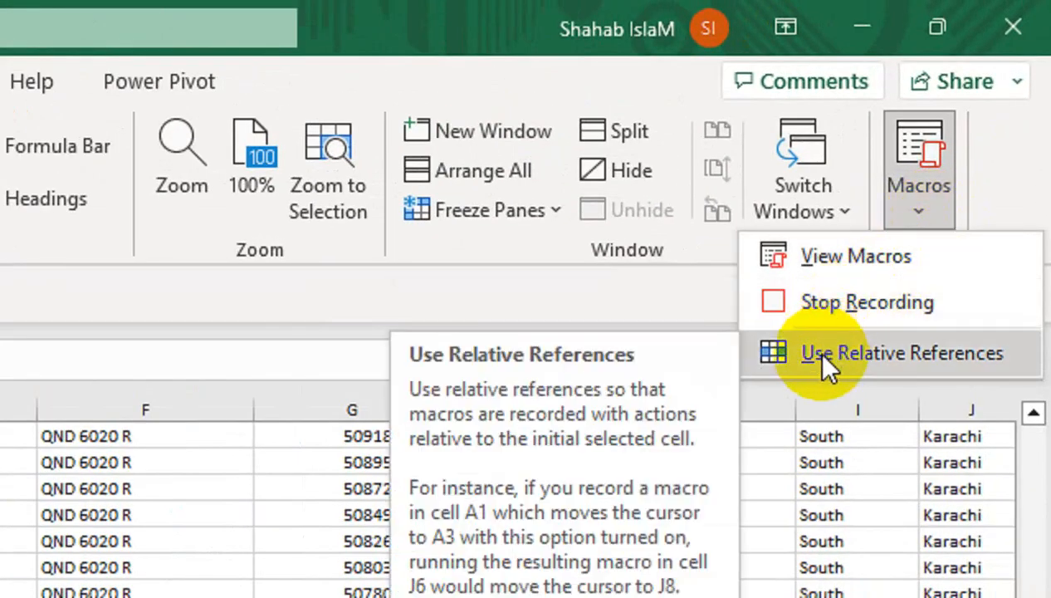
click(825, 356)
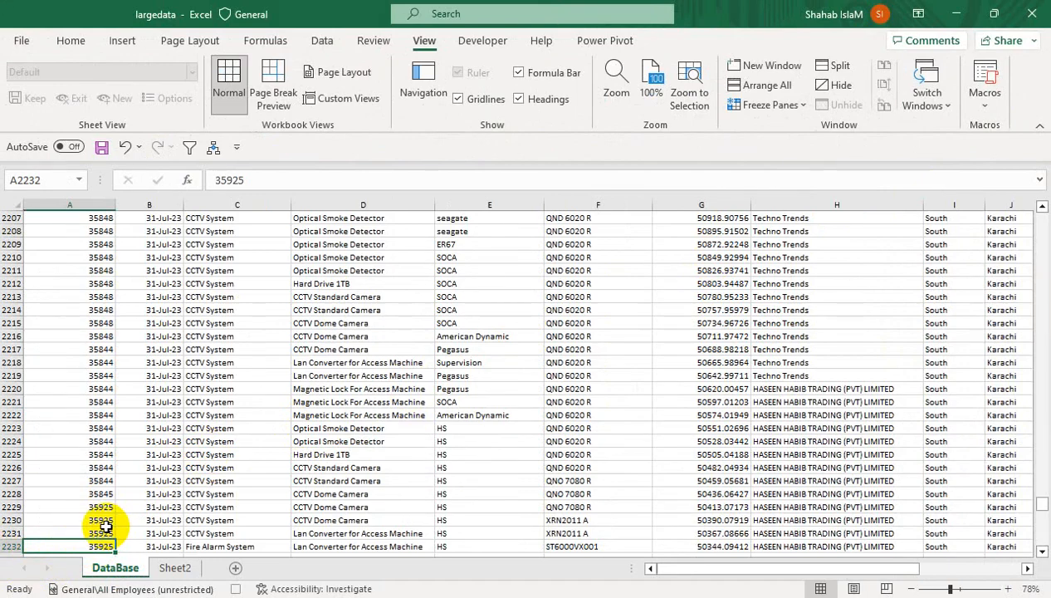
key(Down)
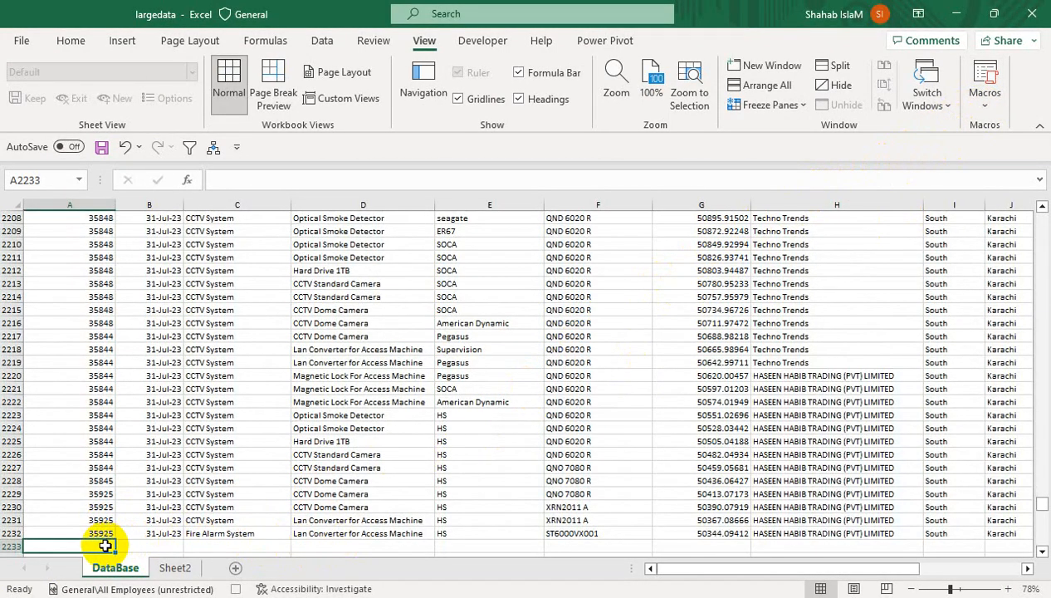
click(986, 98)
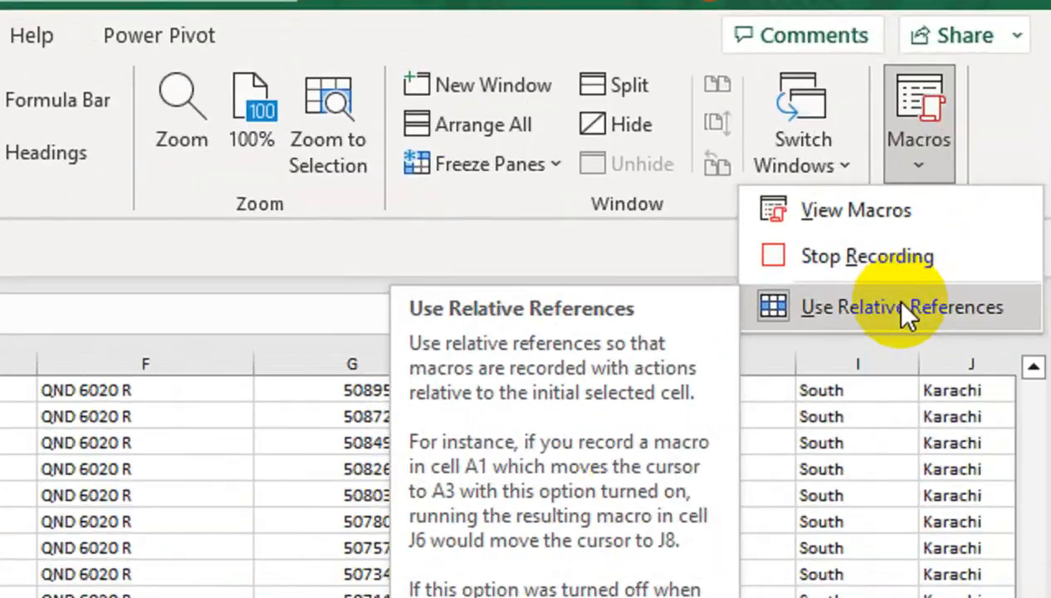
click(878, 310)
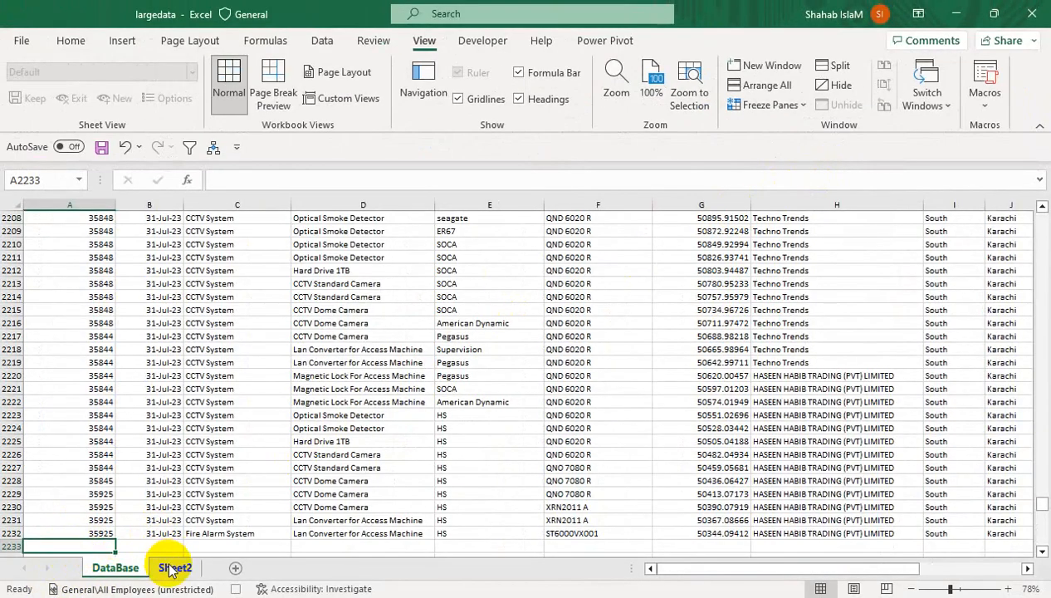
Paste the copied records at A2233 as values and number formatting, and return to DataBase cell A2.
click(74, 42)
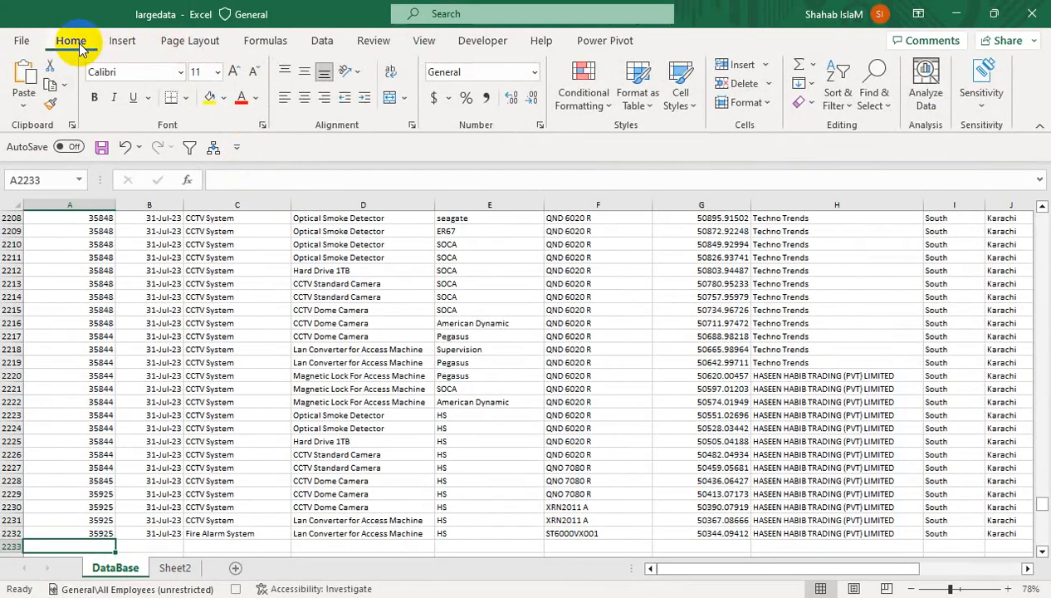
click(22, 113)
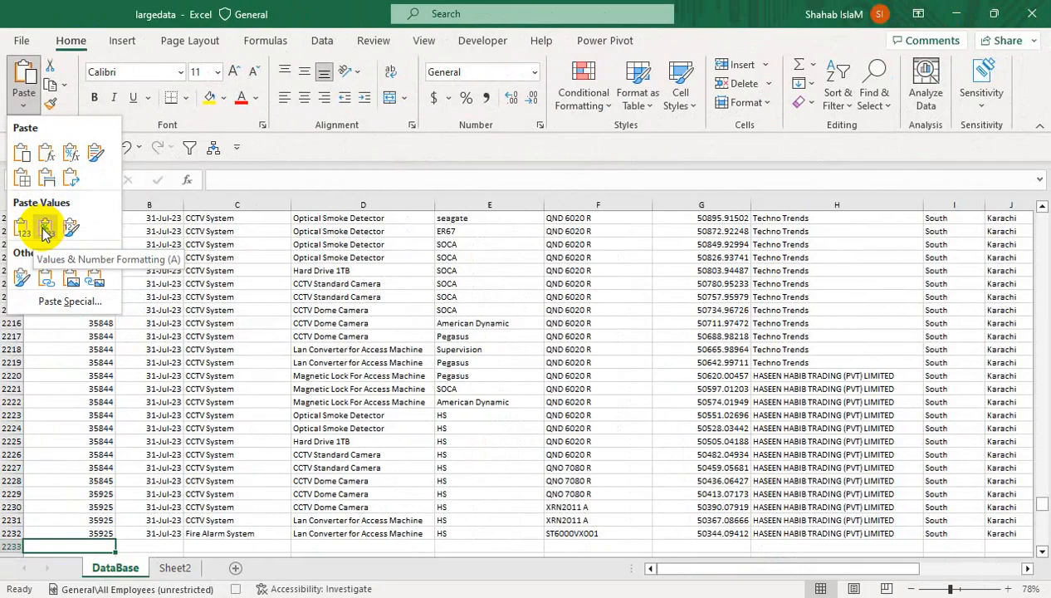
click(45, 229)
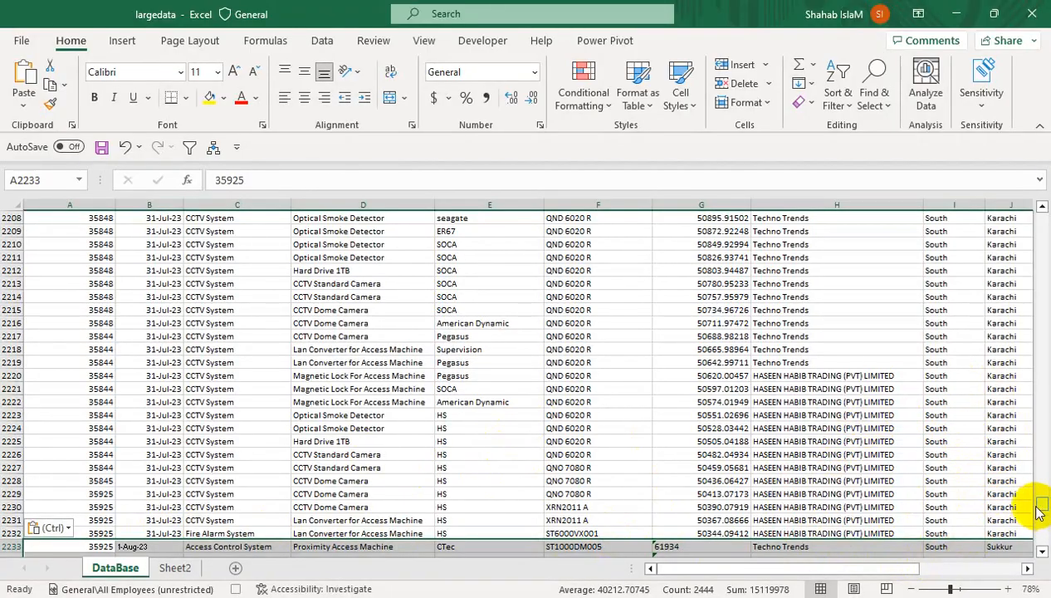
drag(1042, 507, 1039, 214)
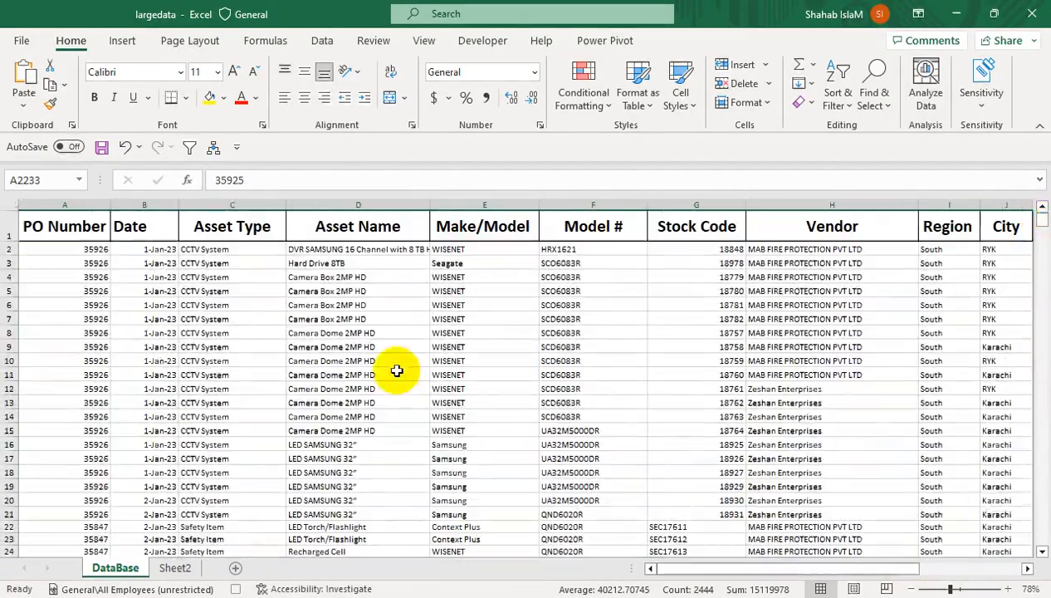
click(43, 246)
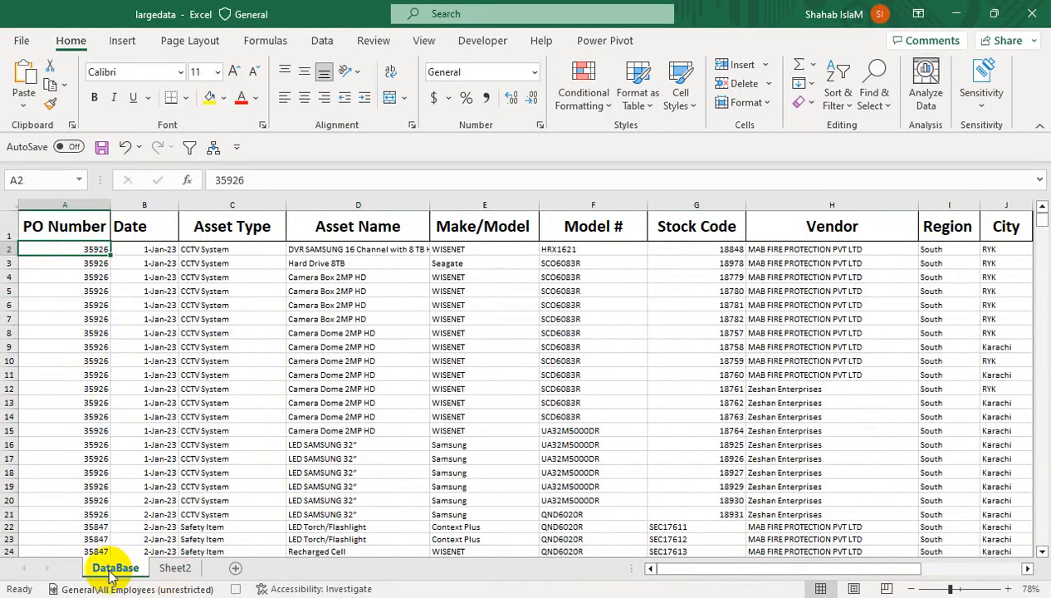
Clear everything from Sheet2's selected records below the header row and select cell A2.
click(160, 568)
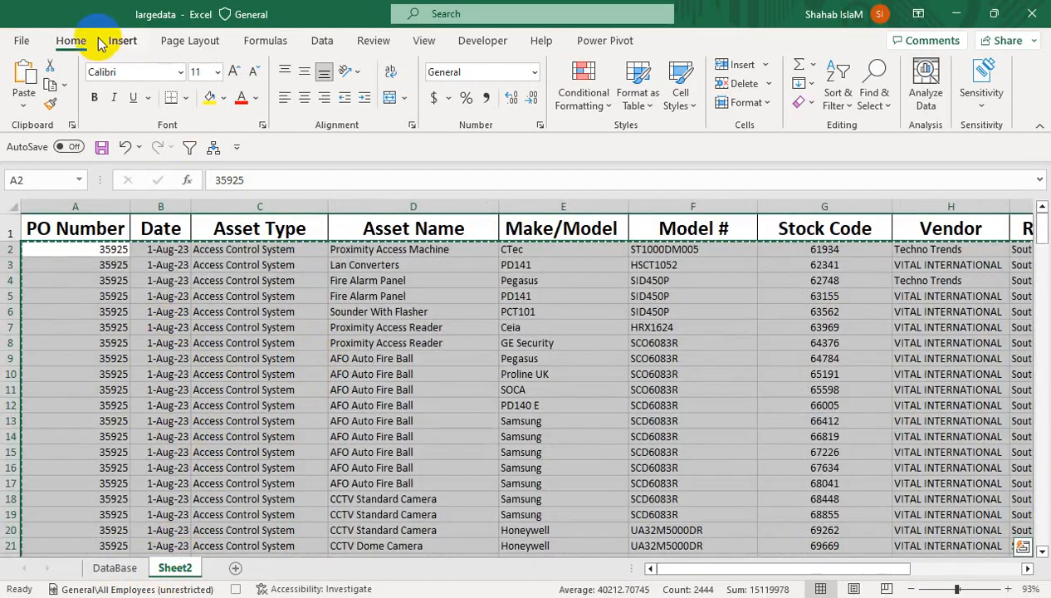
click(811, 102)
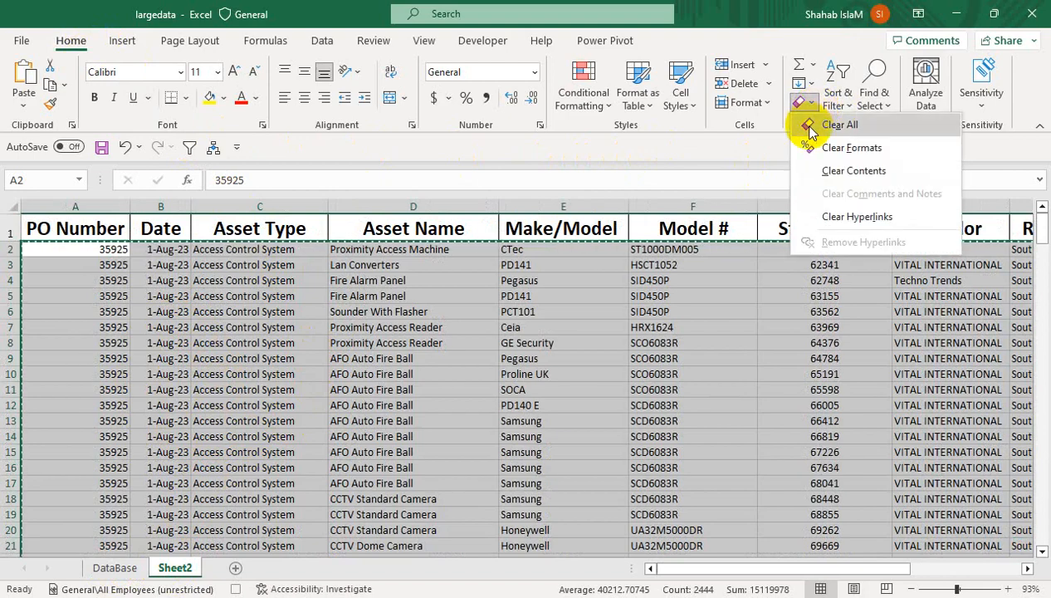
click(812, 131)
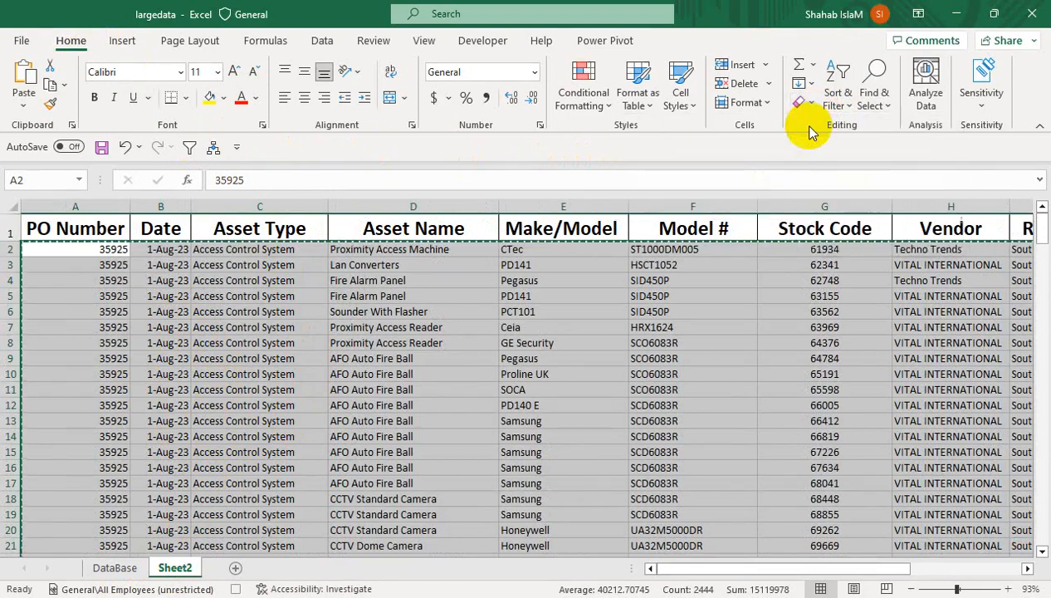
click(86, 249)
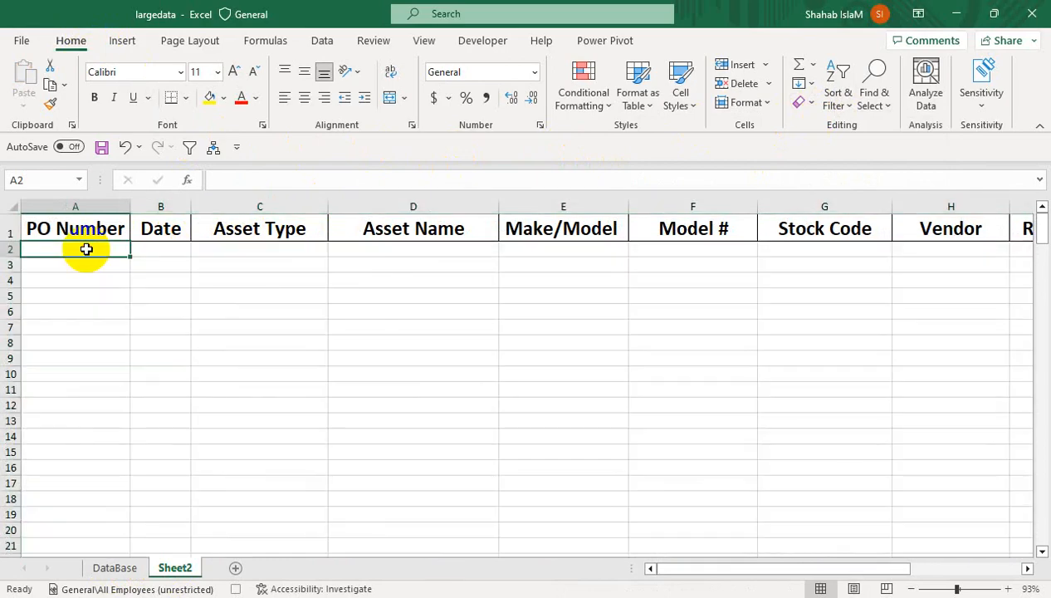
Stop recording the macro.
click(422, 41)
click(982, 101)
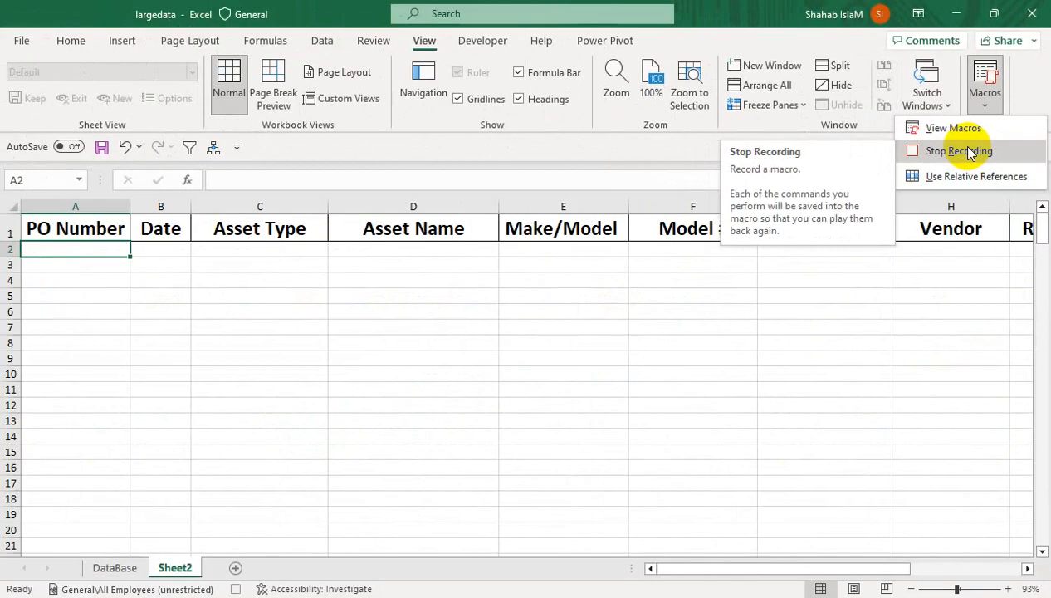
click(963, 152)
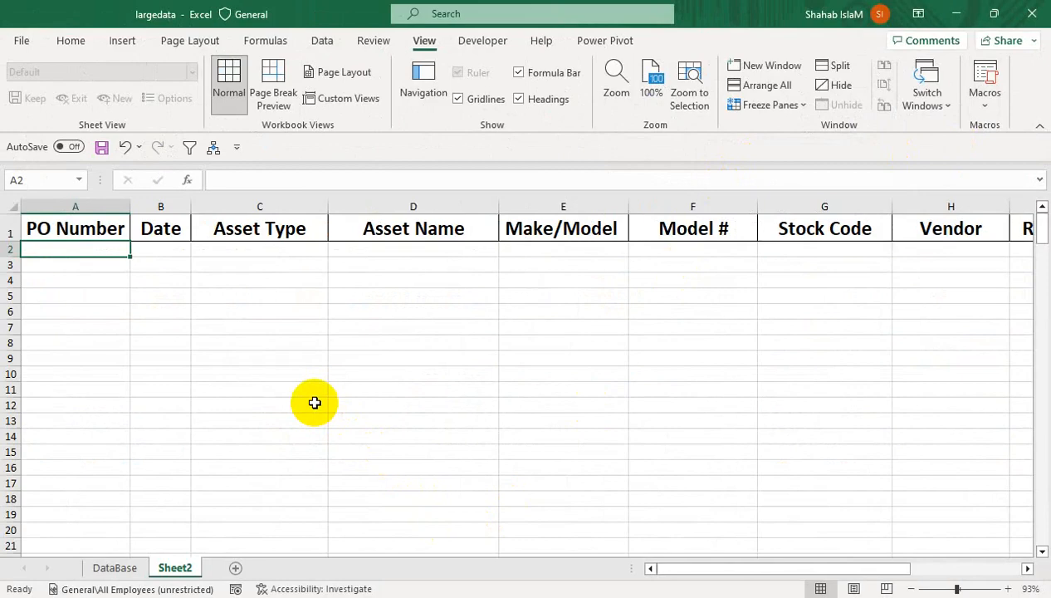
Check the appended records at the end of the DataBase sheet.
click(126, 567)
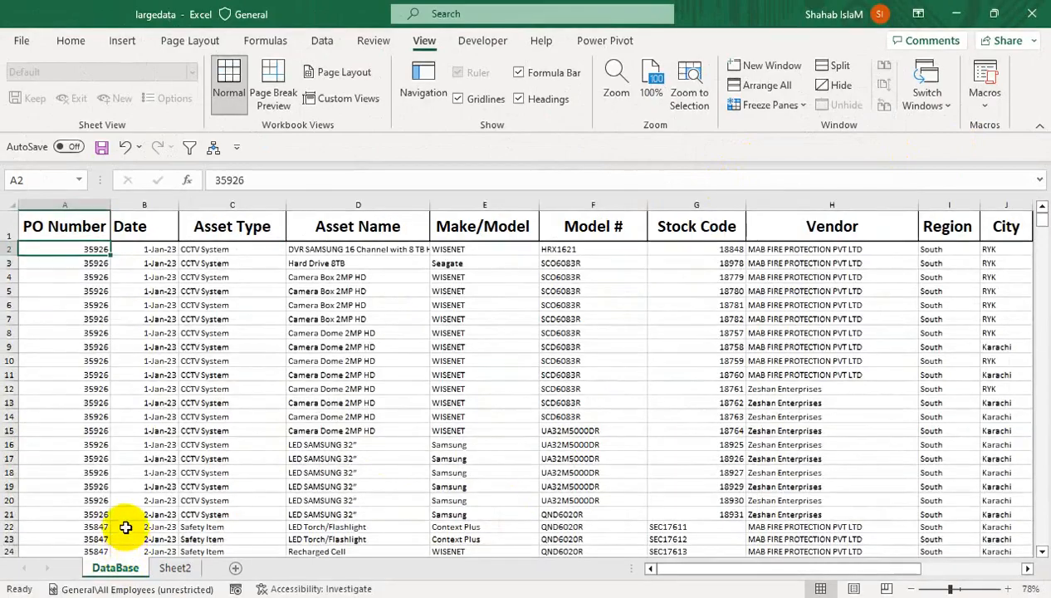
click(124, 442)
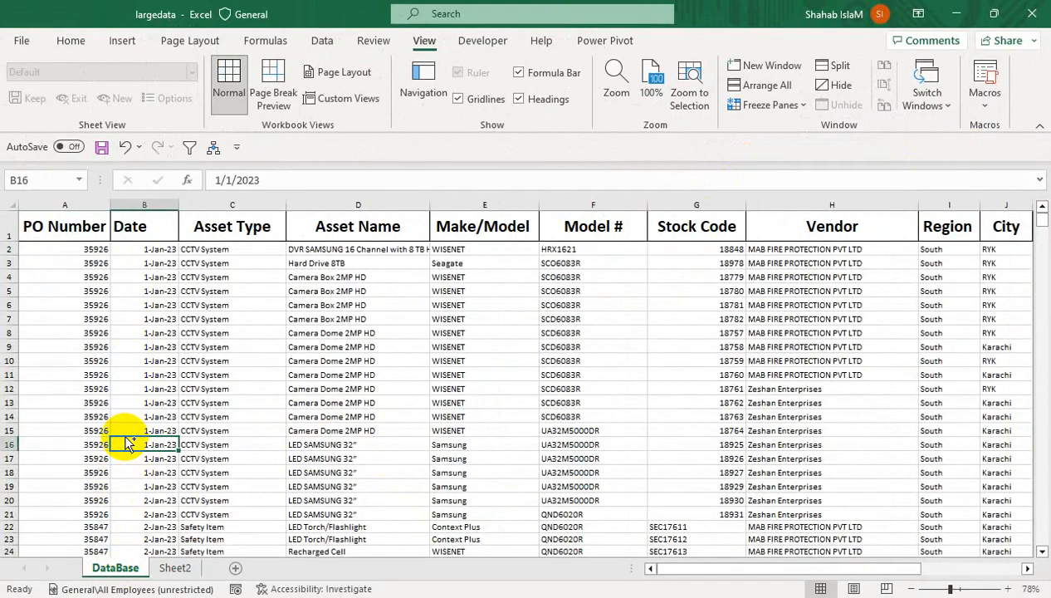
key(ctrl+Down)
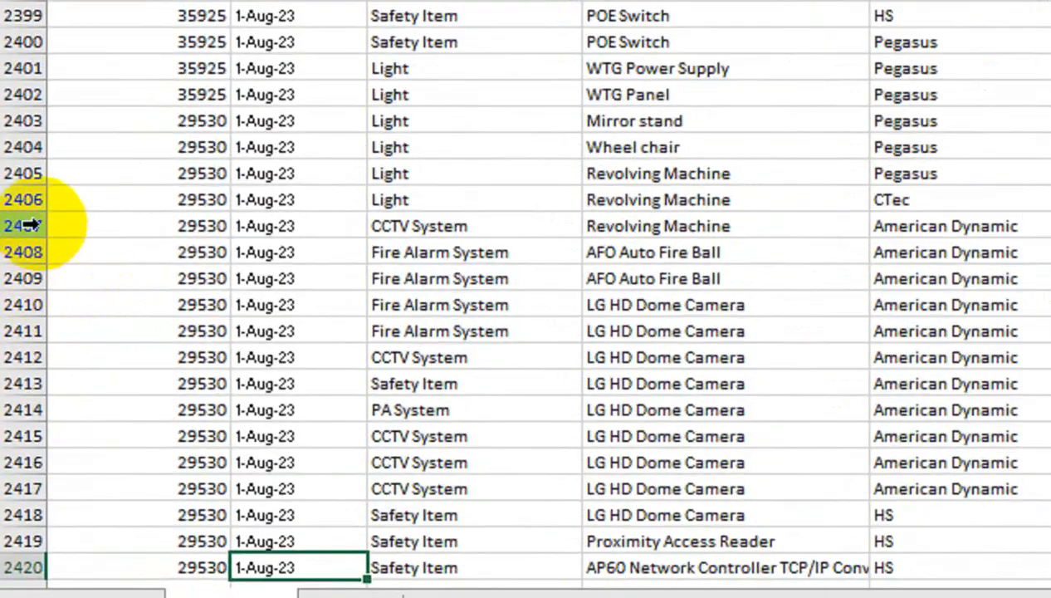
drag(50, 428, 68, 473)
drag(136, 423, 149, 552)
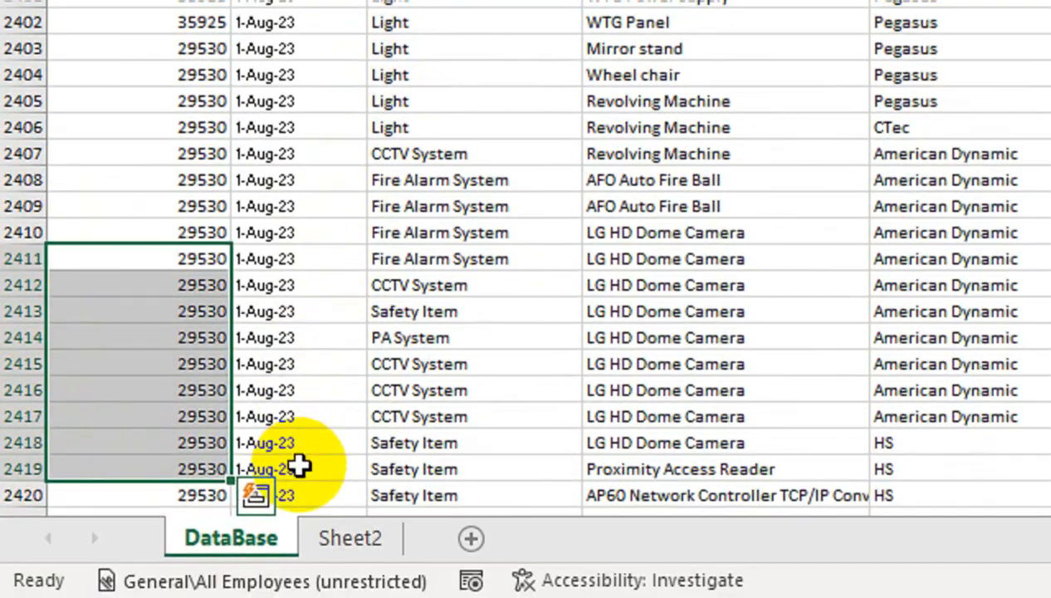
click(276, 554)
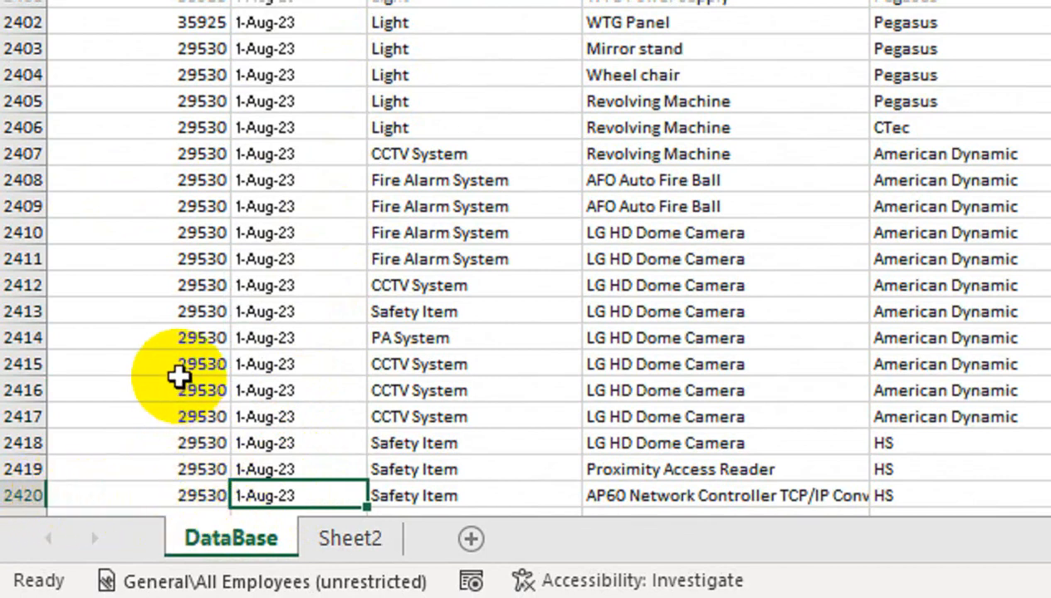
Copy the DataBase records in A2413:M2417 into Sheet2 starting at cell A2.
drag(148, 312, 725, 419)
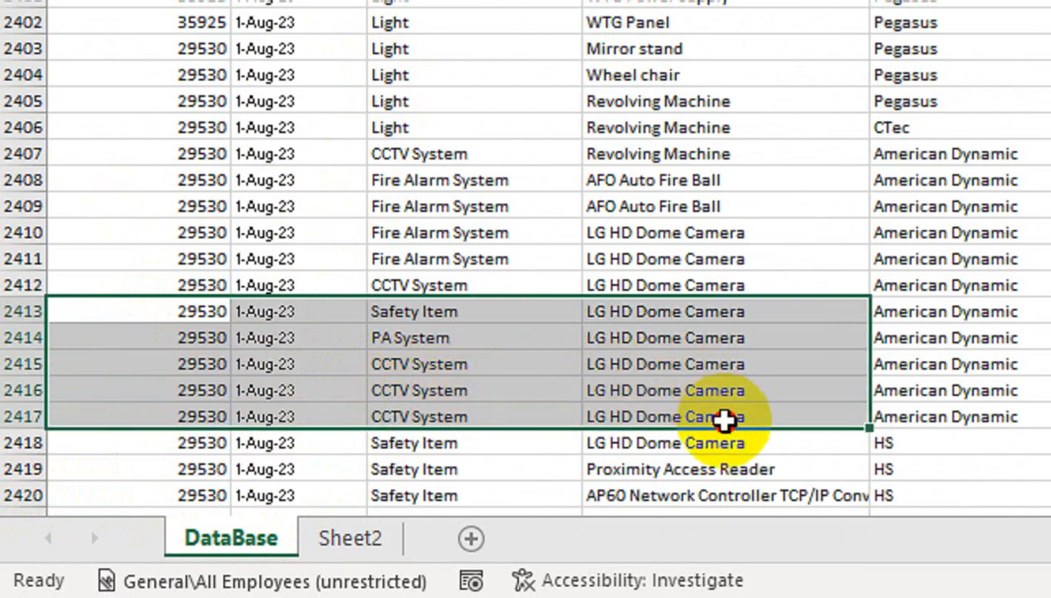
drag(725, 419, 1050, 383)
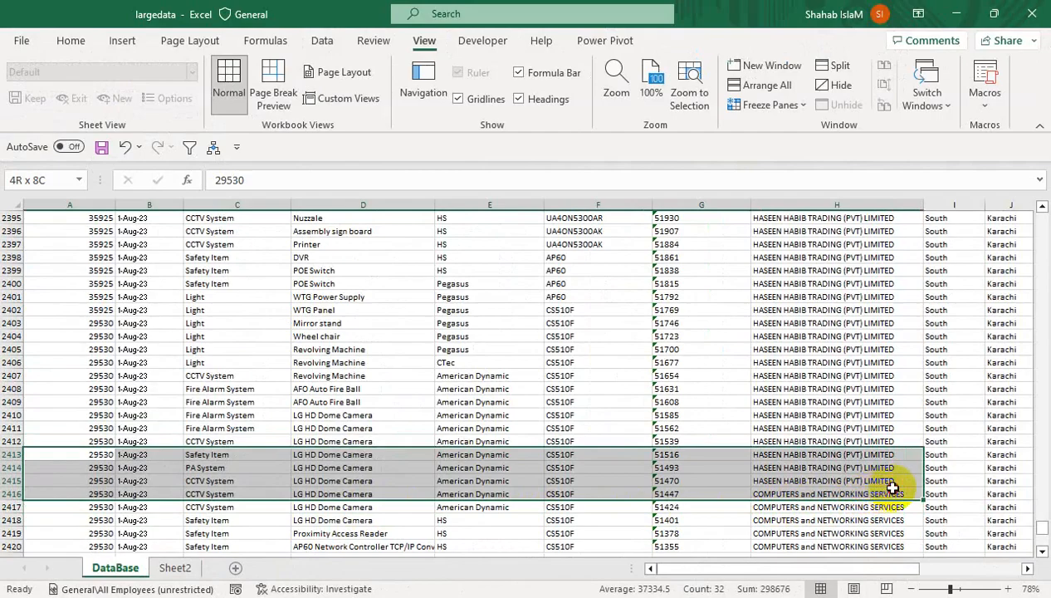
drag(892, 488, 751, 496)
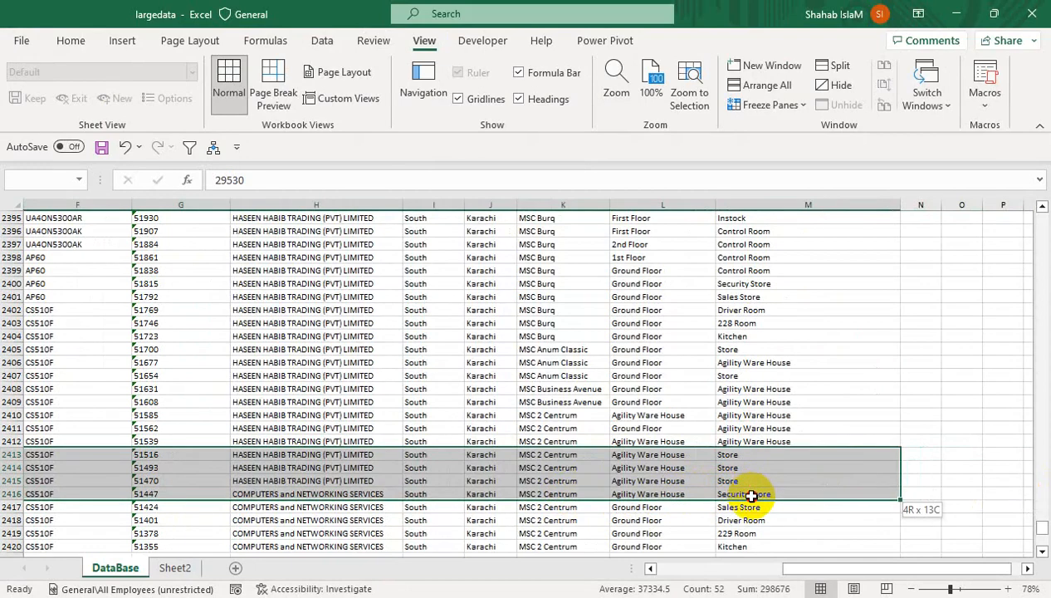
drag(750, 496, 740, 508)
drag(799, 568, 662, 556)
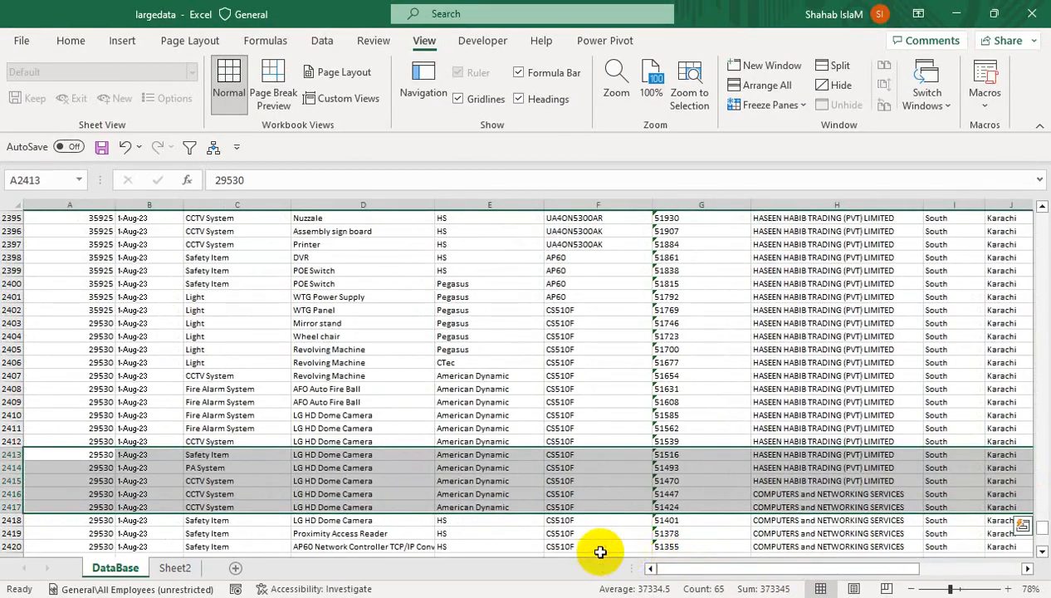
key(ctrl+c)
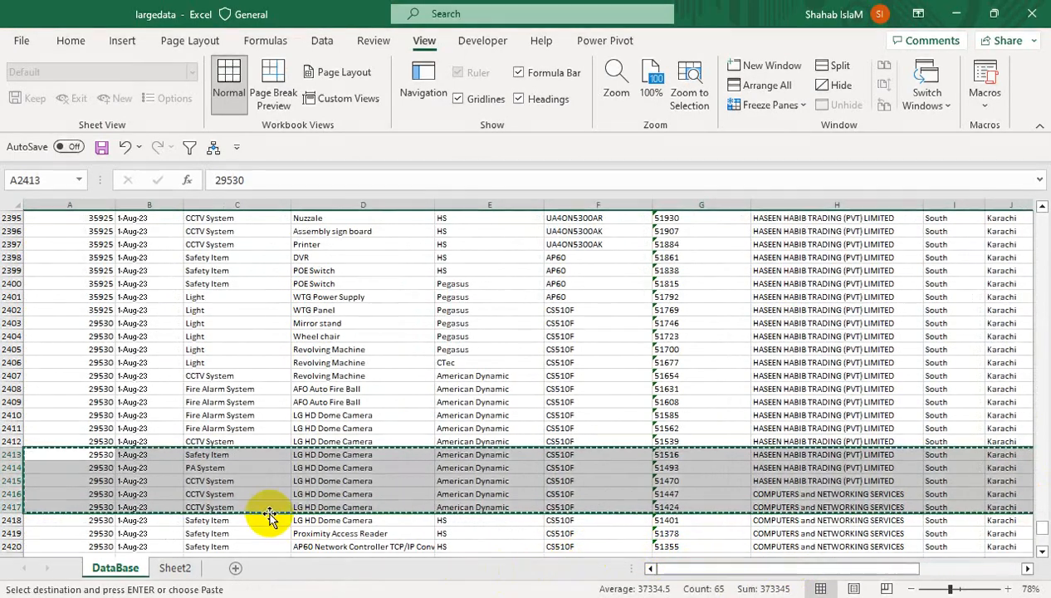
click(168, 569)
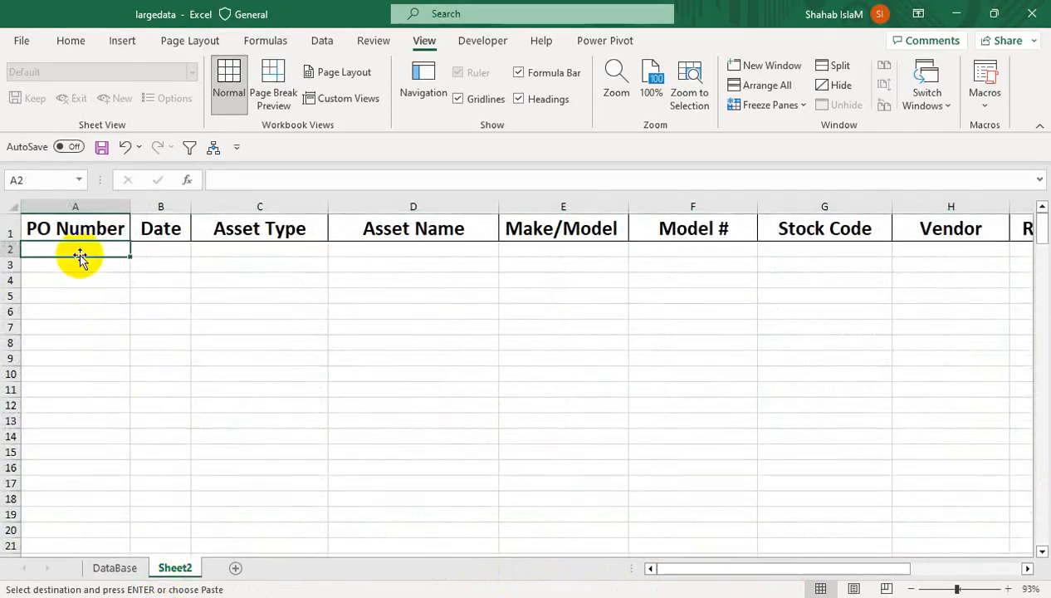
key(ctrl+v)
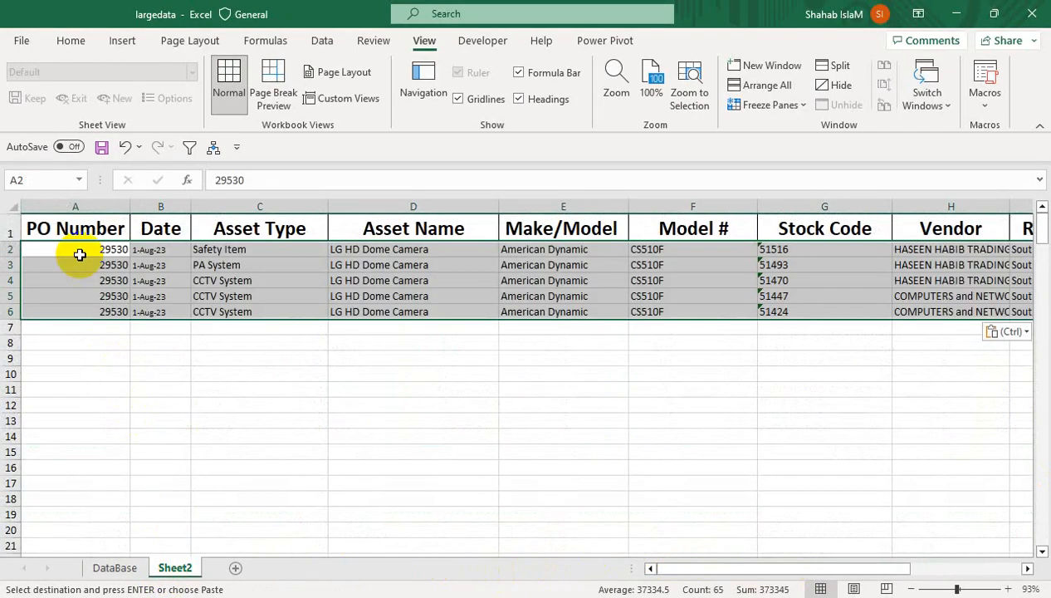
Set the date in Sheet2's cell B2 to 8/2/2023 and fill it down through B6.
click(157, 264)
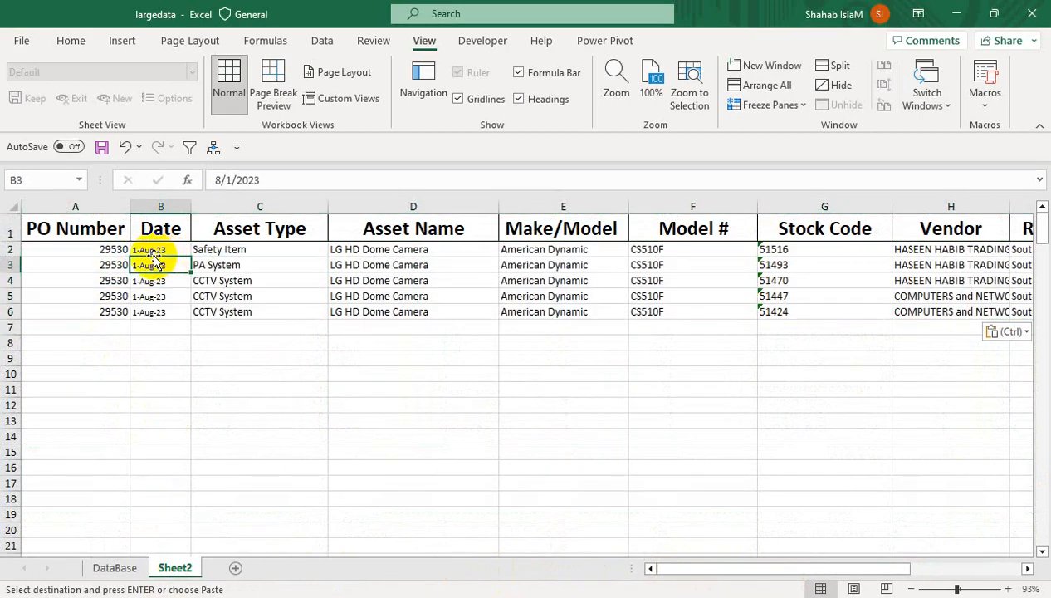
click(146, 249)
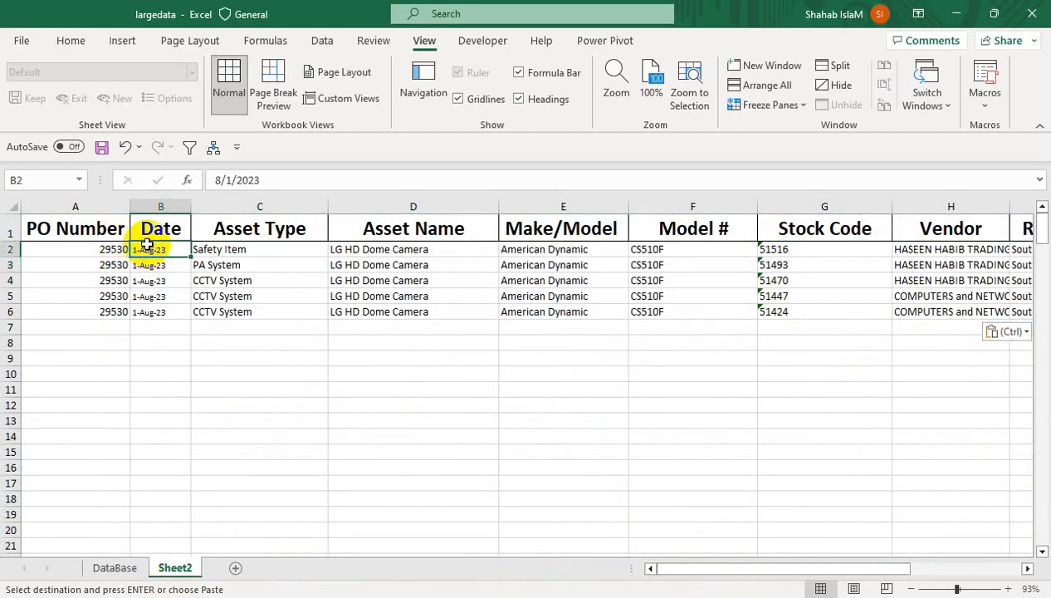
double_click(144, 249)
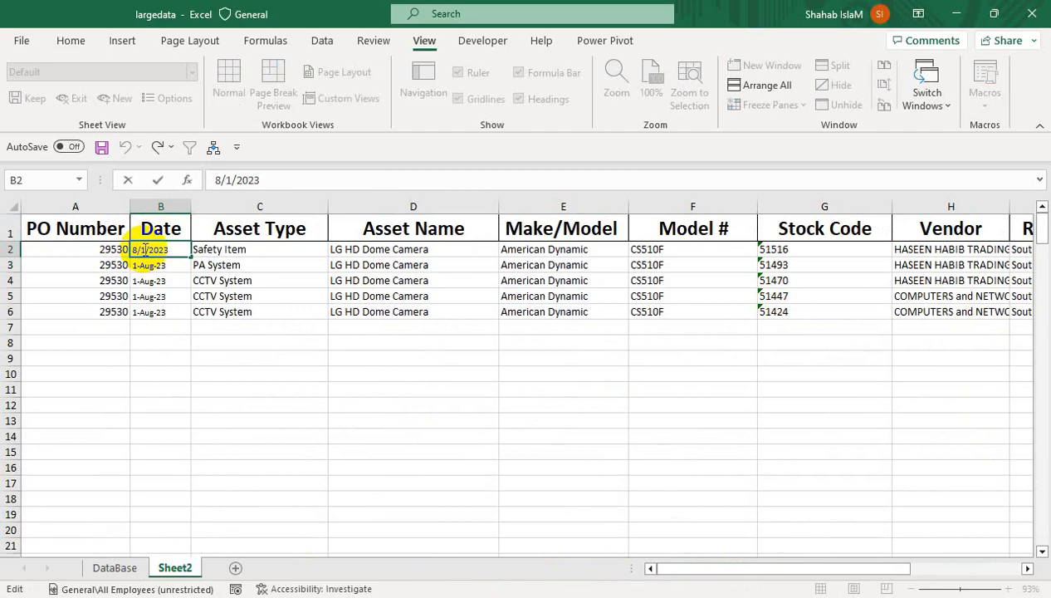
key(Return)
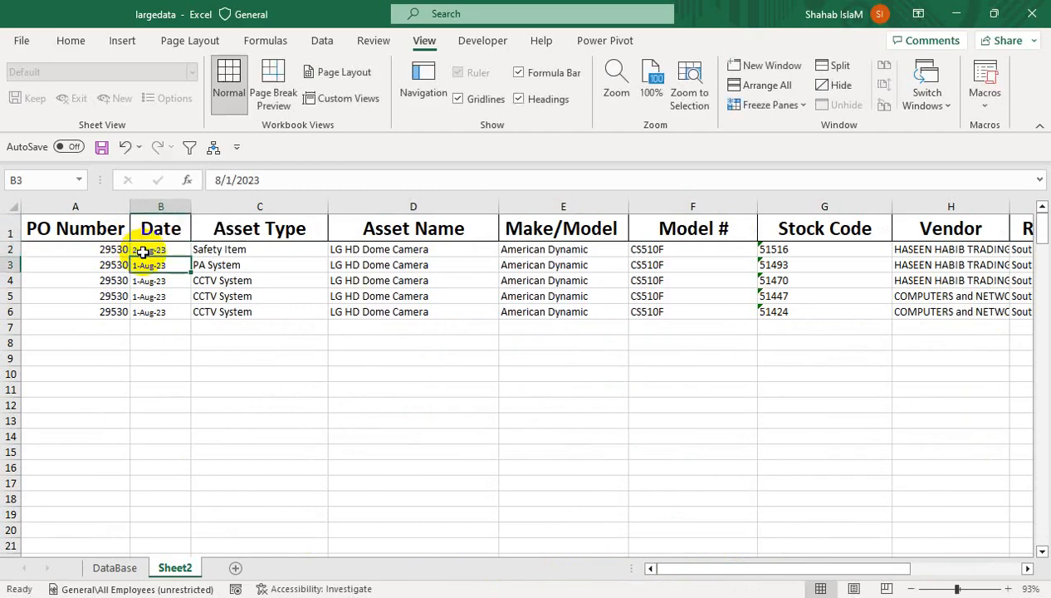
click(143, 250)
drag(175, 257, 182, 307)
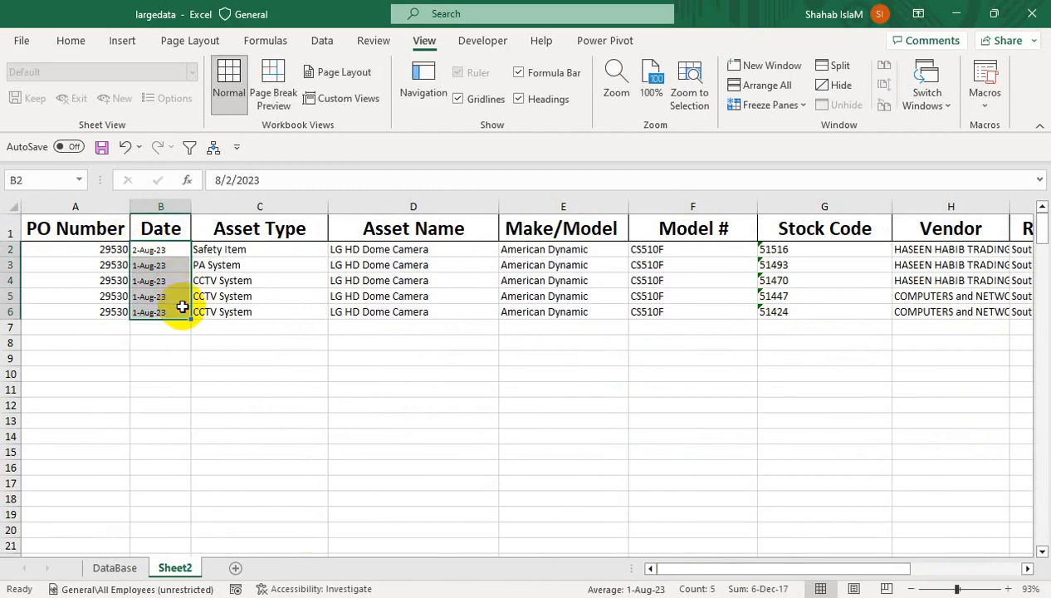
key(ctrl+d)
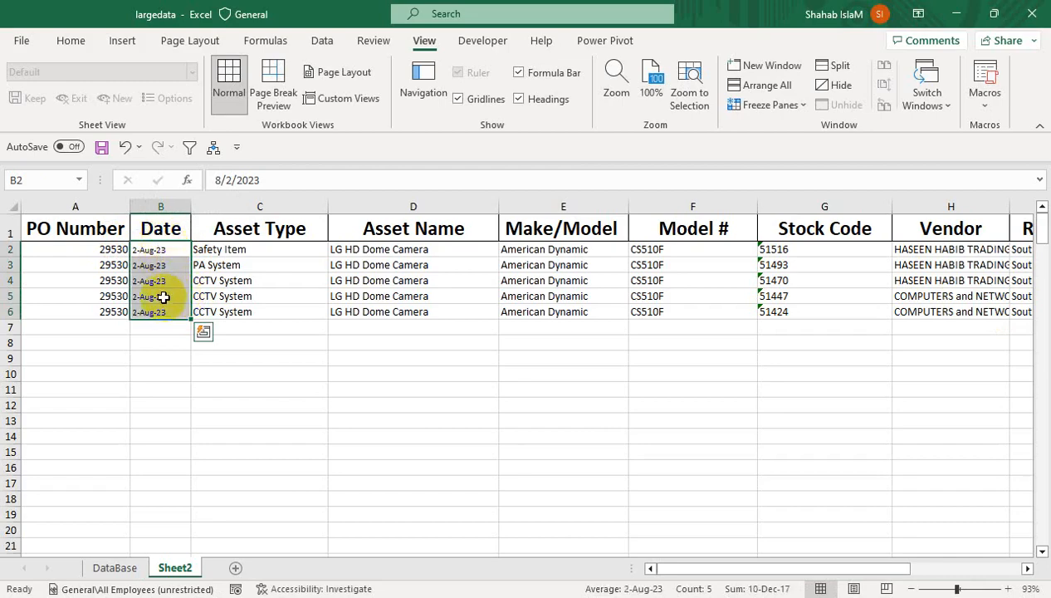
Check the last and first records of the DataBase sheet, and return to Sheet2 at cell A7.
click(83, 279)
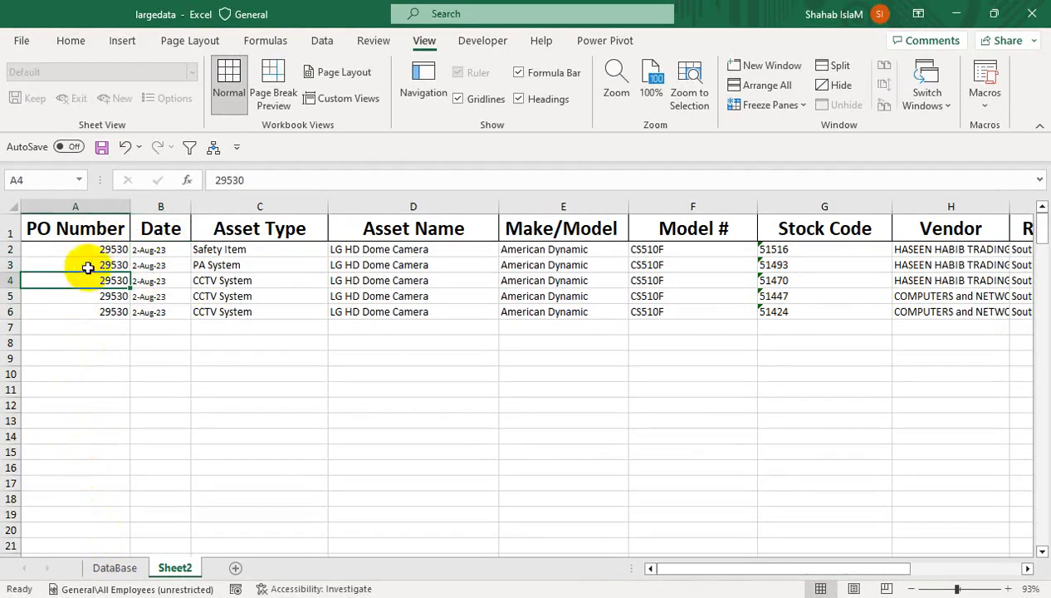
click(108, 566)
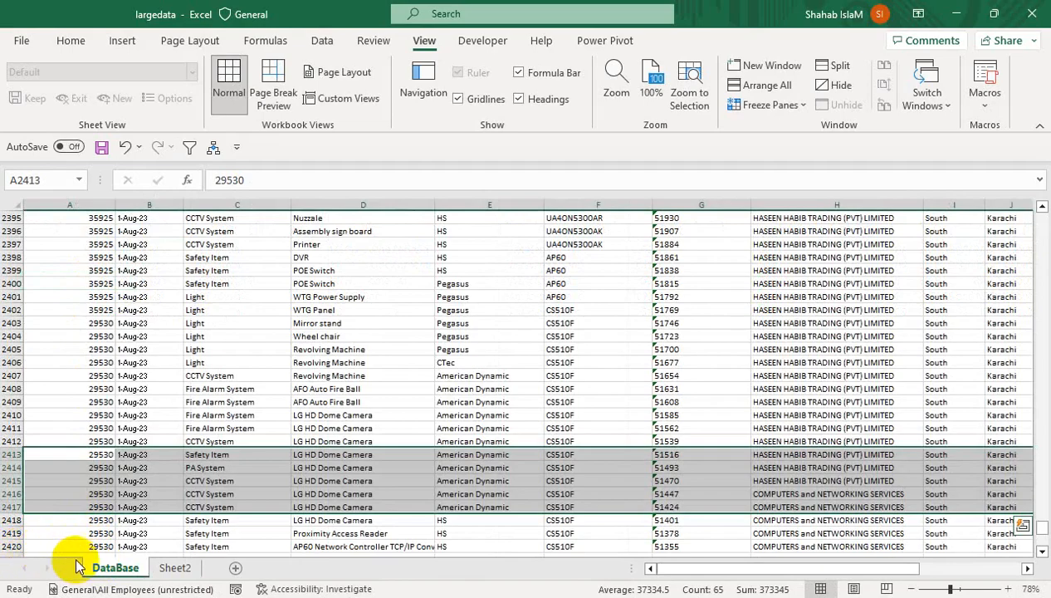
click(76, 548)
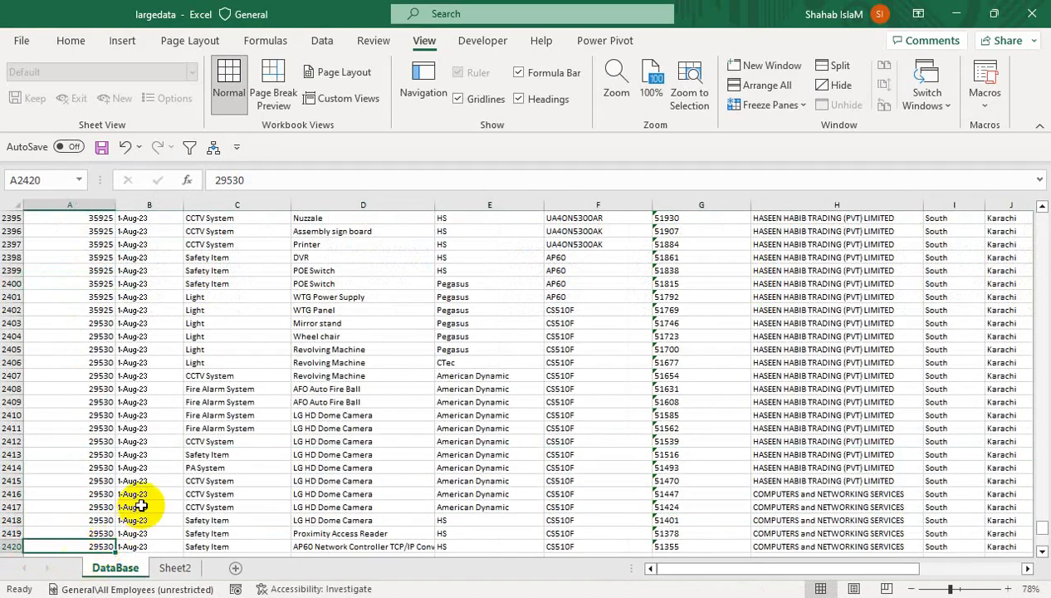
key(ctrl+Home)
click(183, 417)
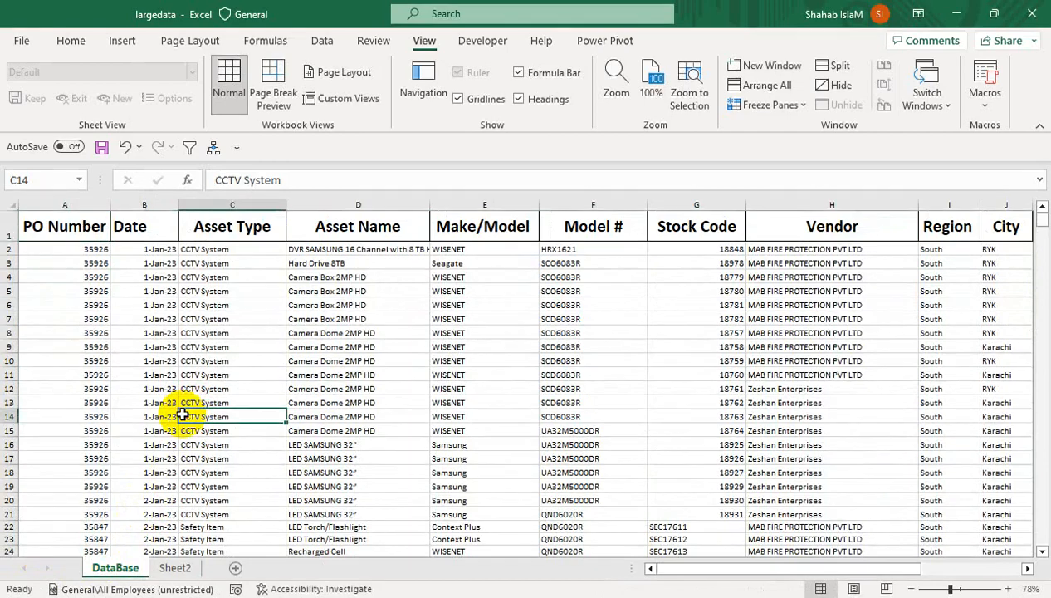
click(159, 571)
click(99, 325)
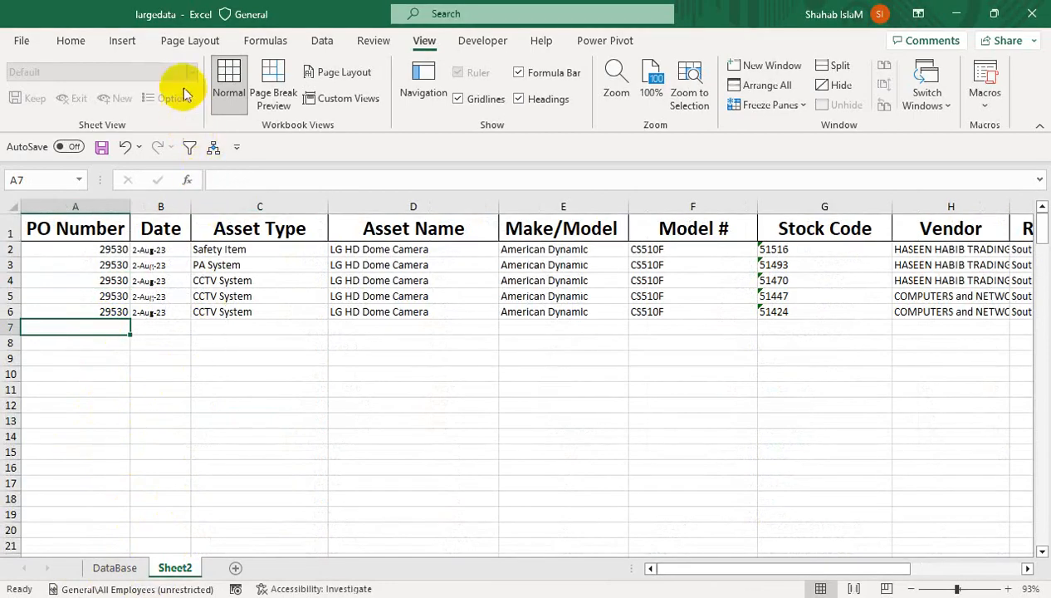
Run the Consolidate macro on Sheet2's records.
click(995, 106)
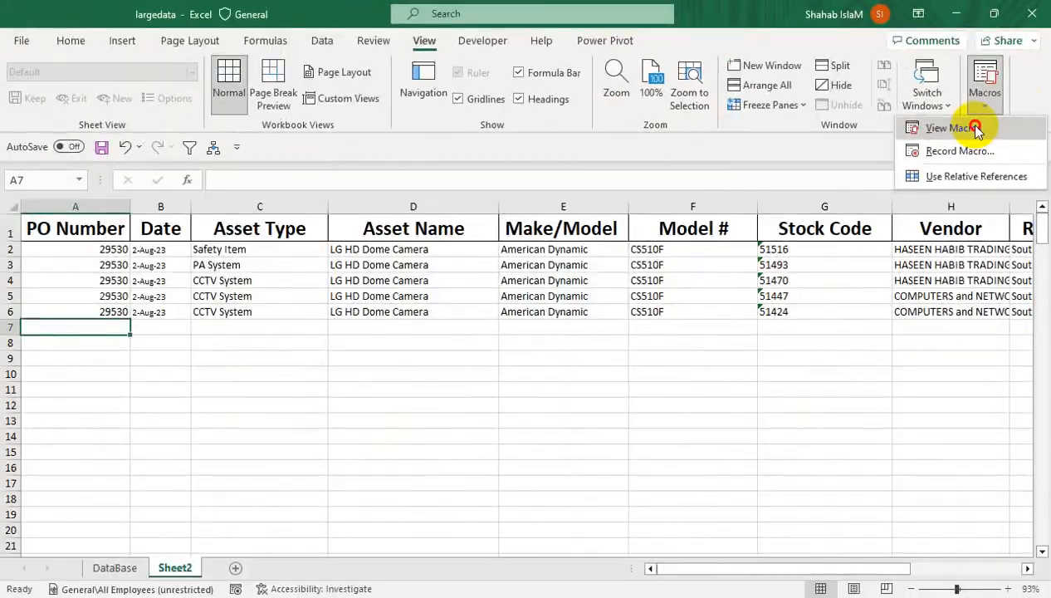
click(901, 259)
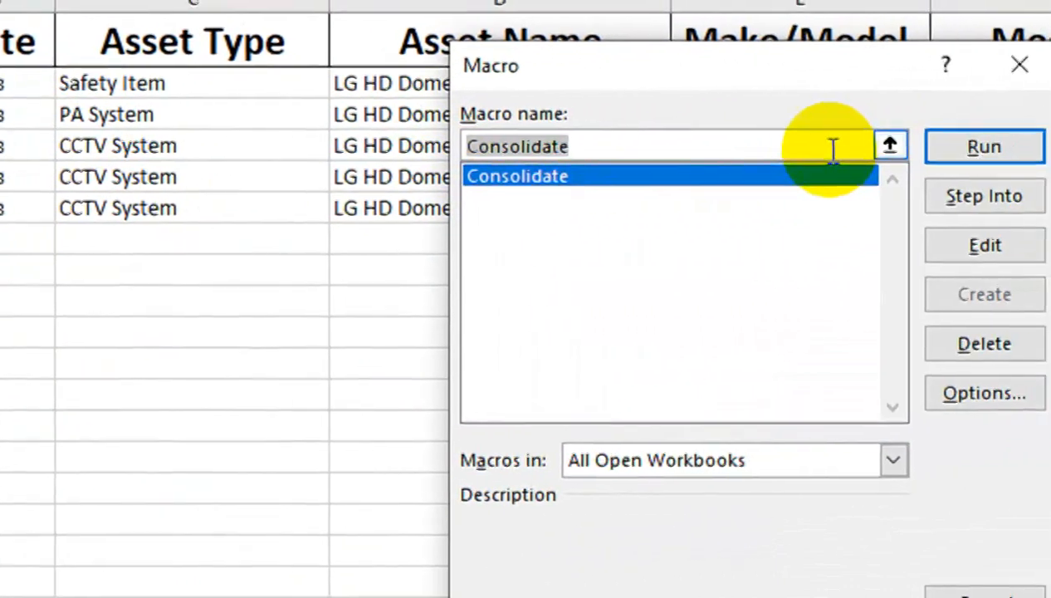
click(833, 148)
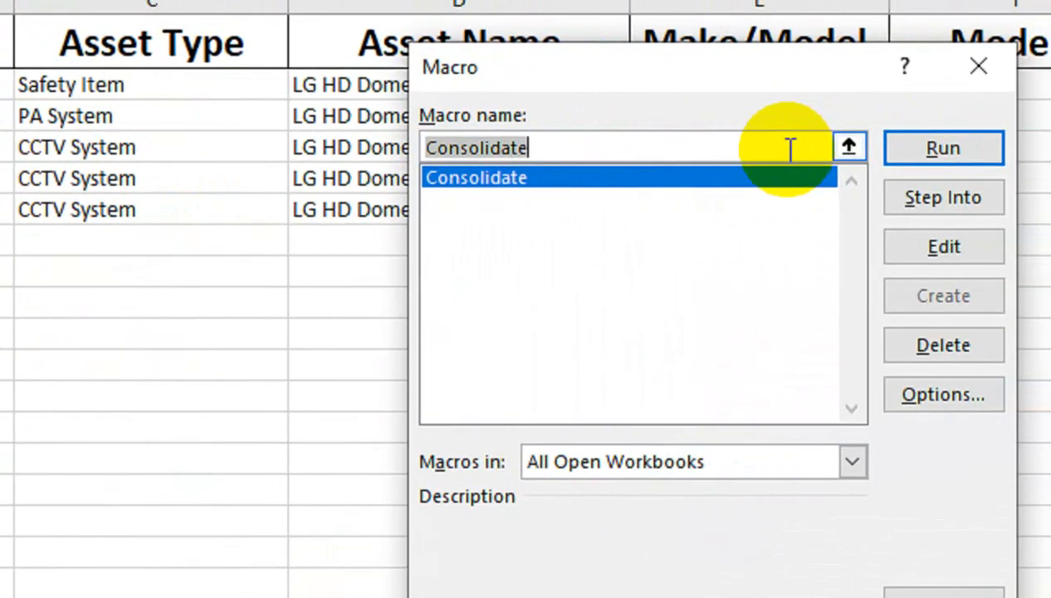
click(454, 179)
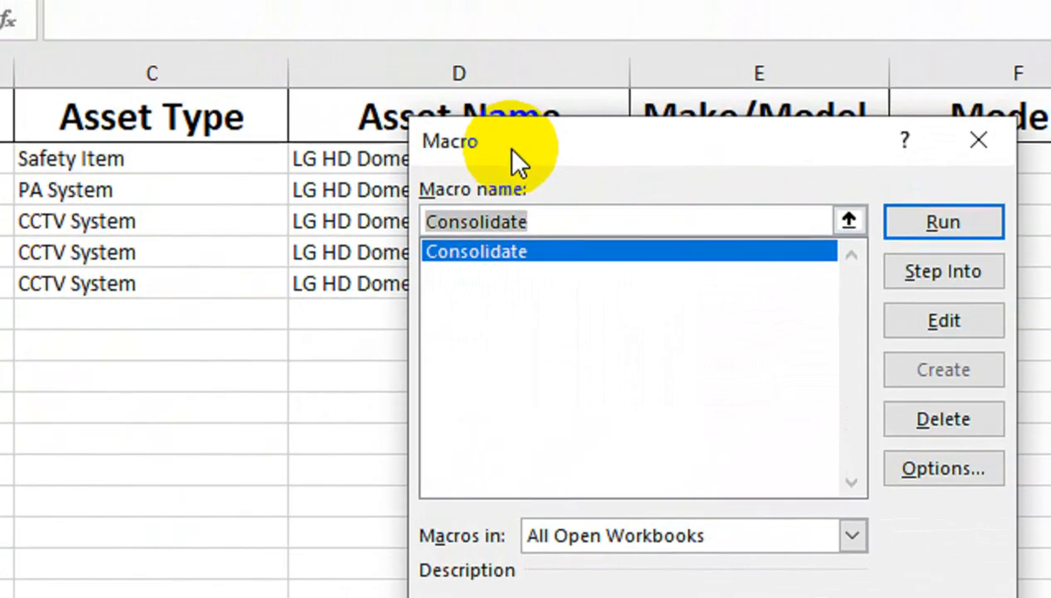
drag(511, 158, 434, 366)
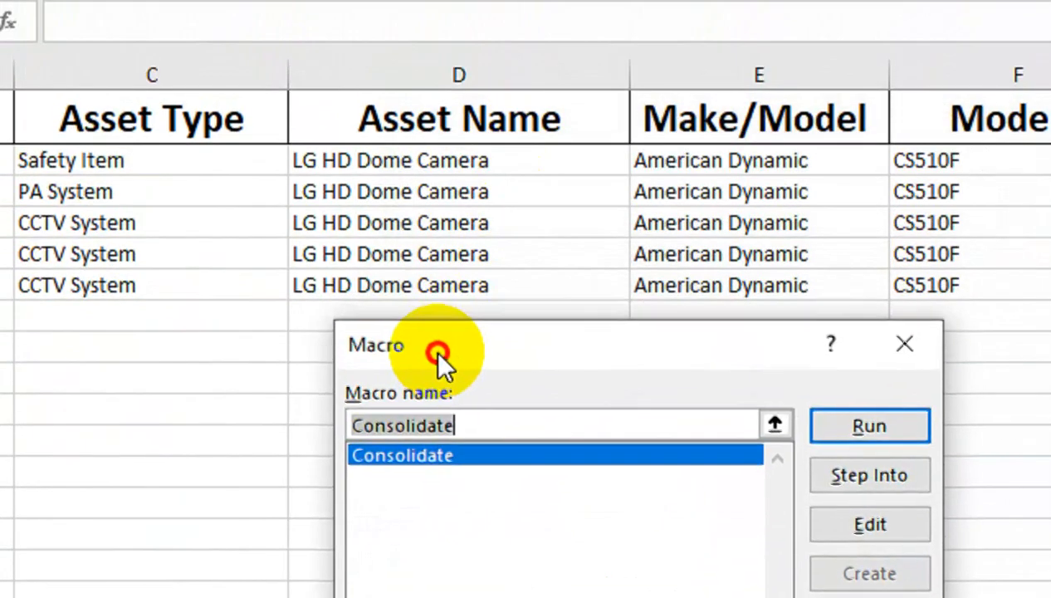
click(830, 432)
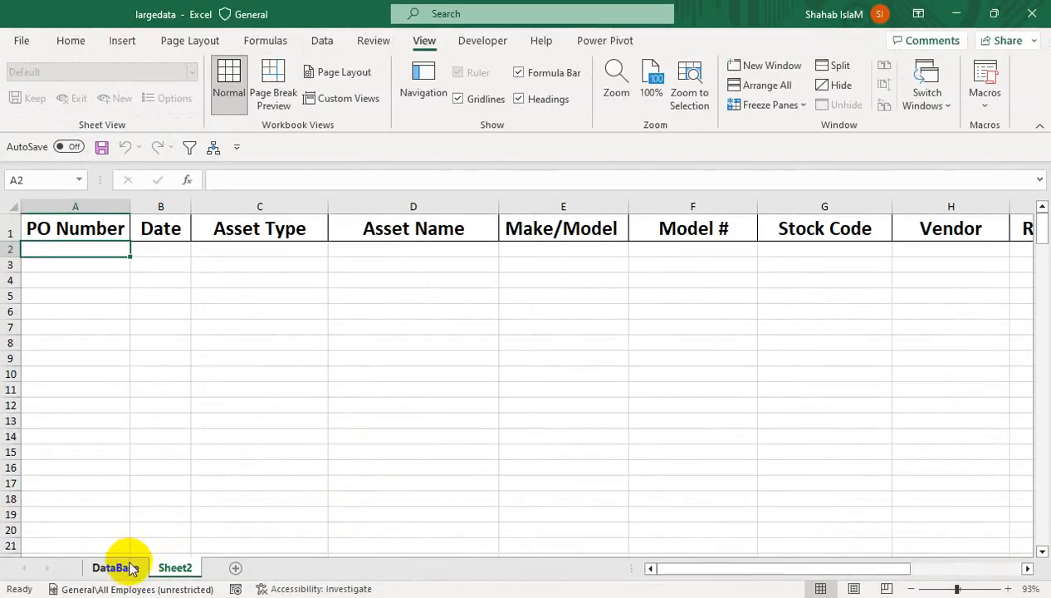
Check the records appended in rows 2421 to 2425 of the DataBase sheet and return to its header row.
click(129, 566)
click(77, 498)
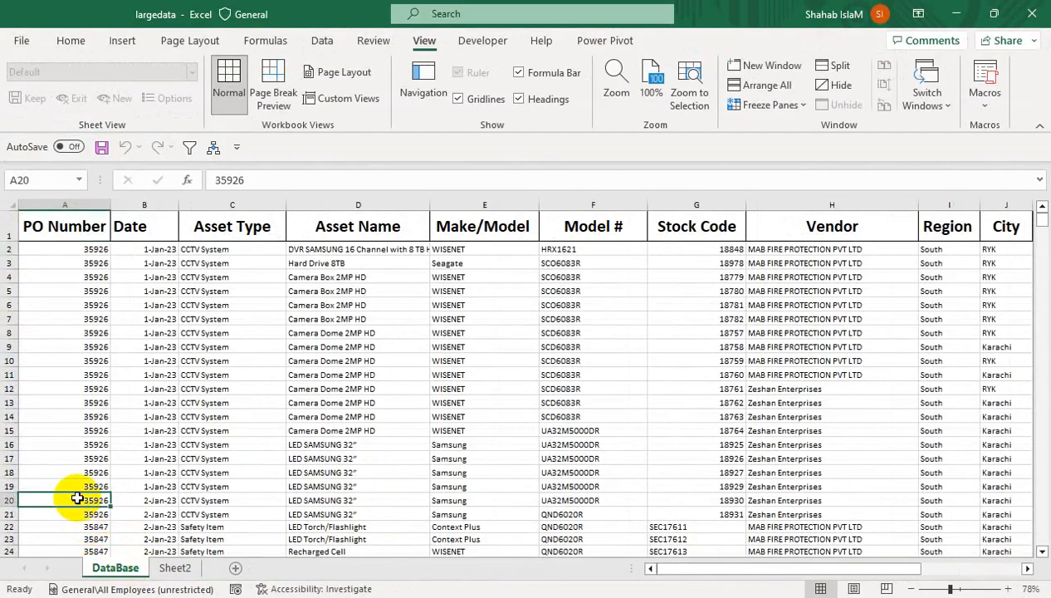
key(ctrl+Down)
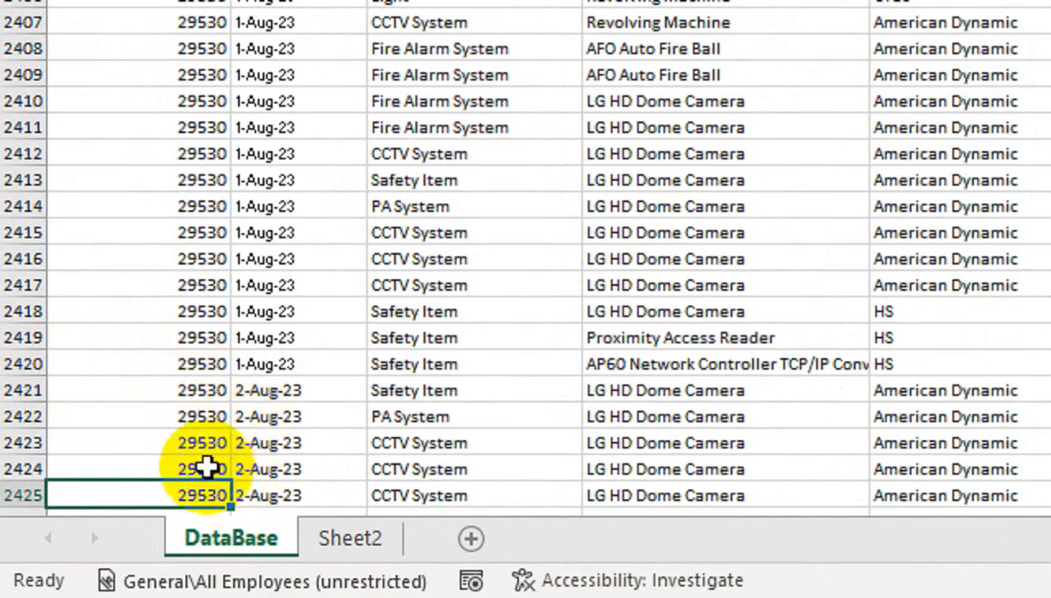
drag(23, 390, 23, 485)
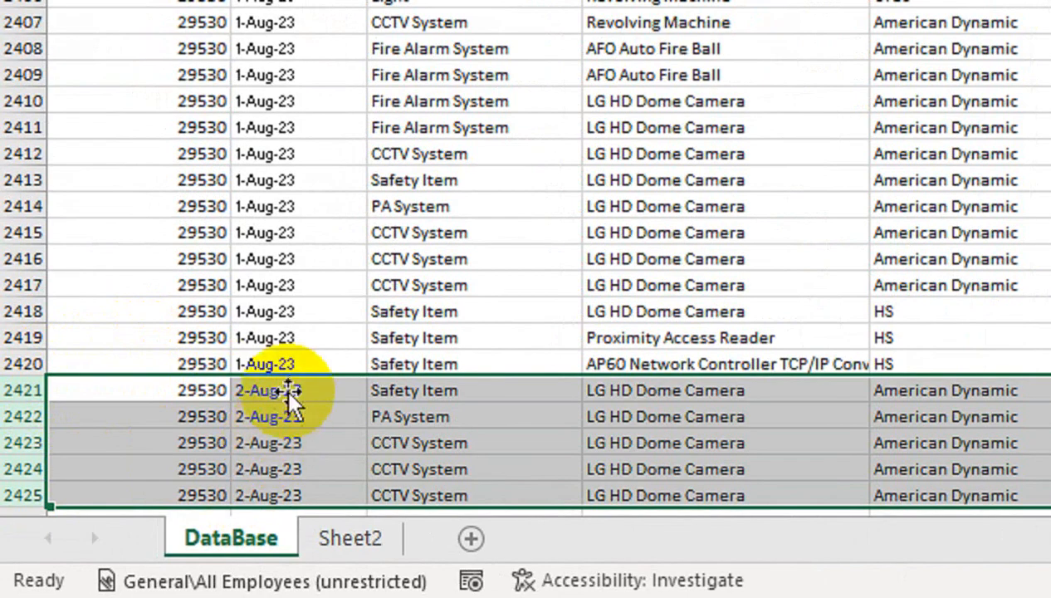
click(266, 153)
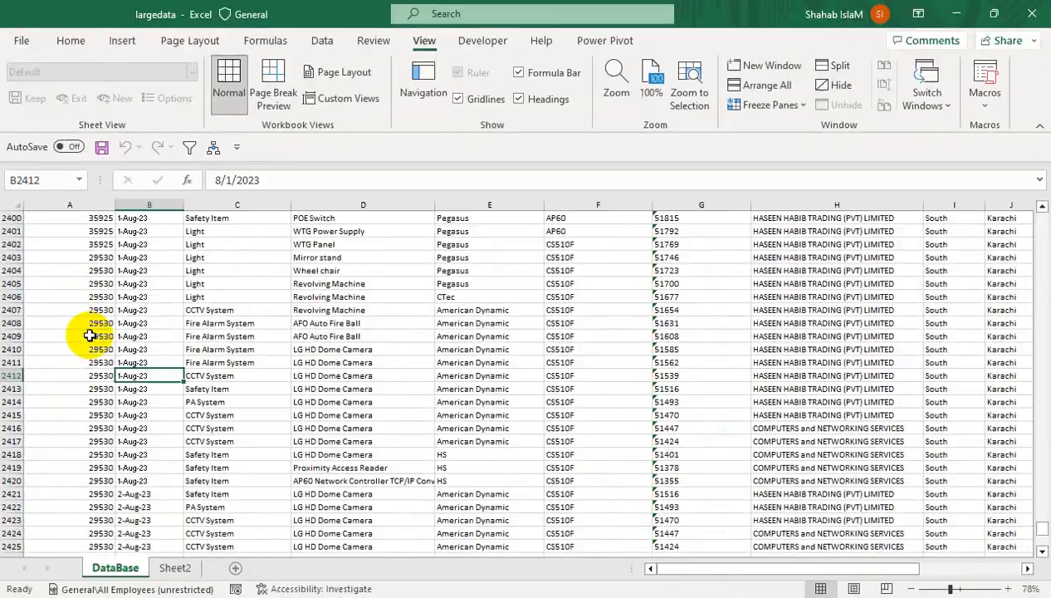
click(244, 391)
key(ctrl+Up)
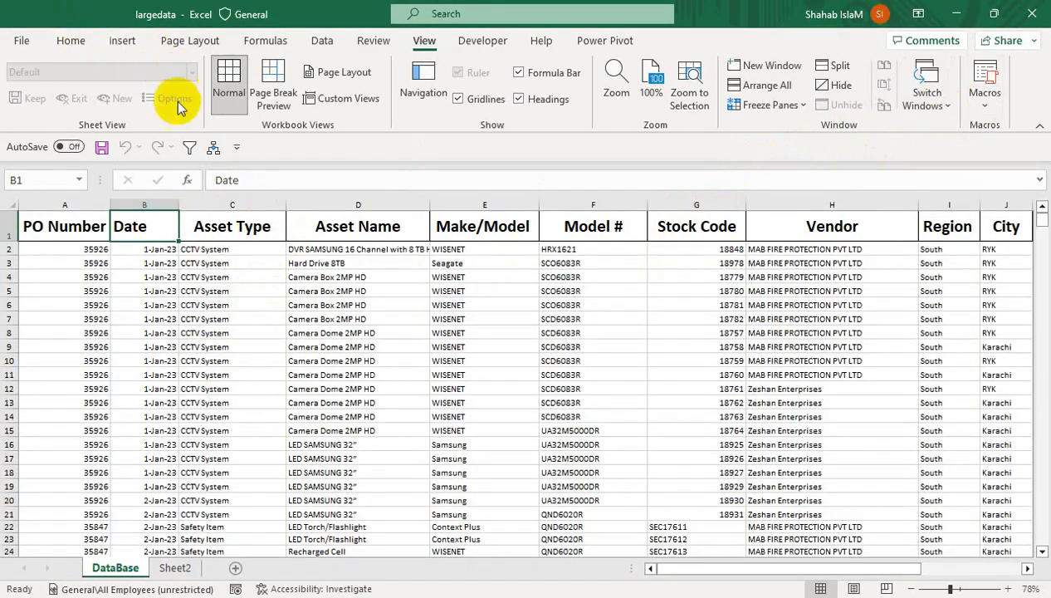
Remove the existing macro button from the Quick Access Toolbar and list the available macros in its customization options.
right_click(214, 155)
click(221, 163)
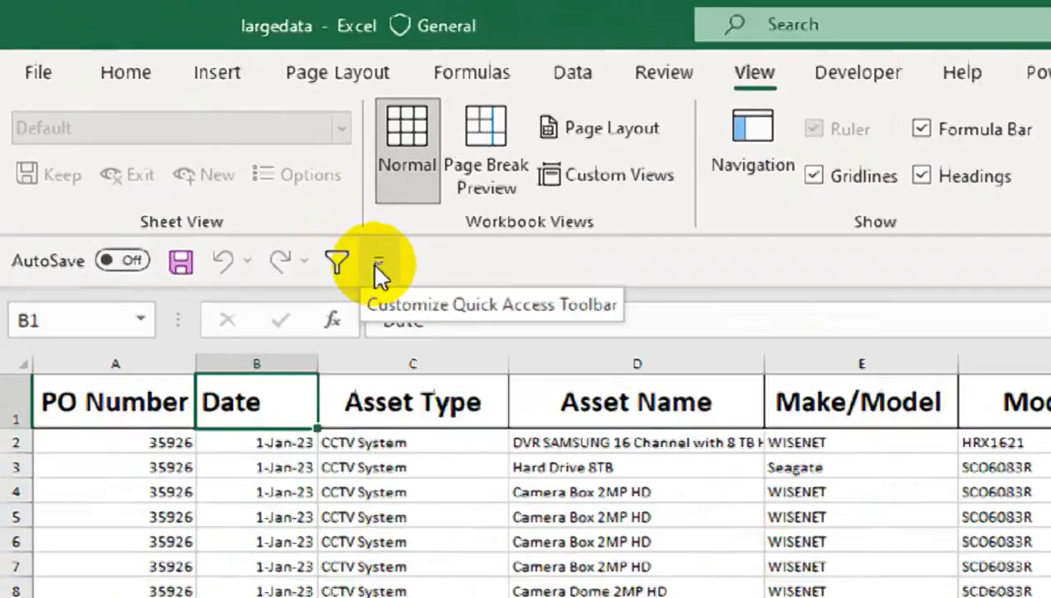
click(212, 148)
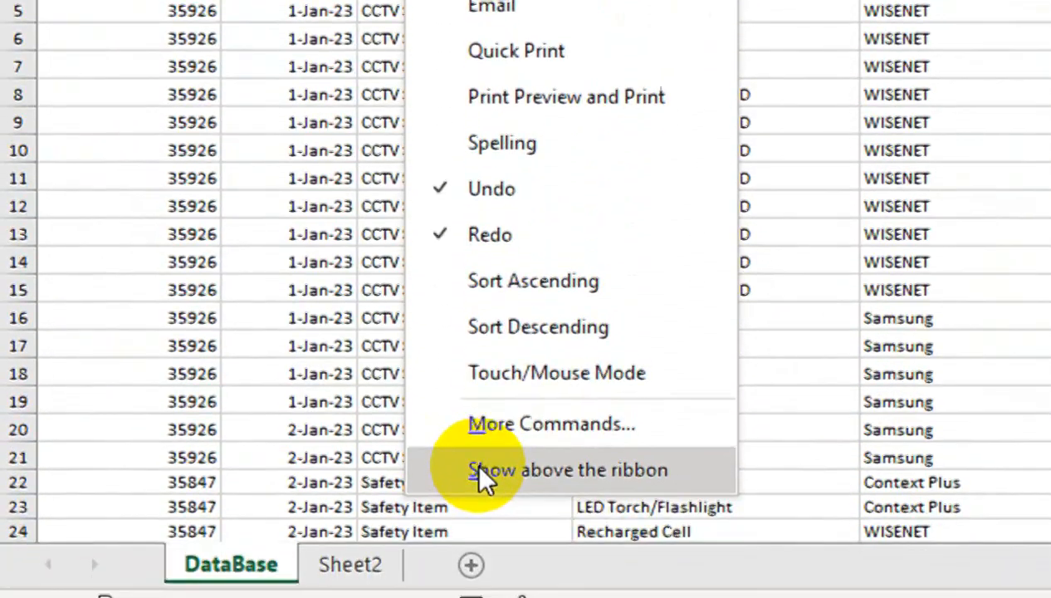
click(480, 435)
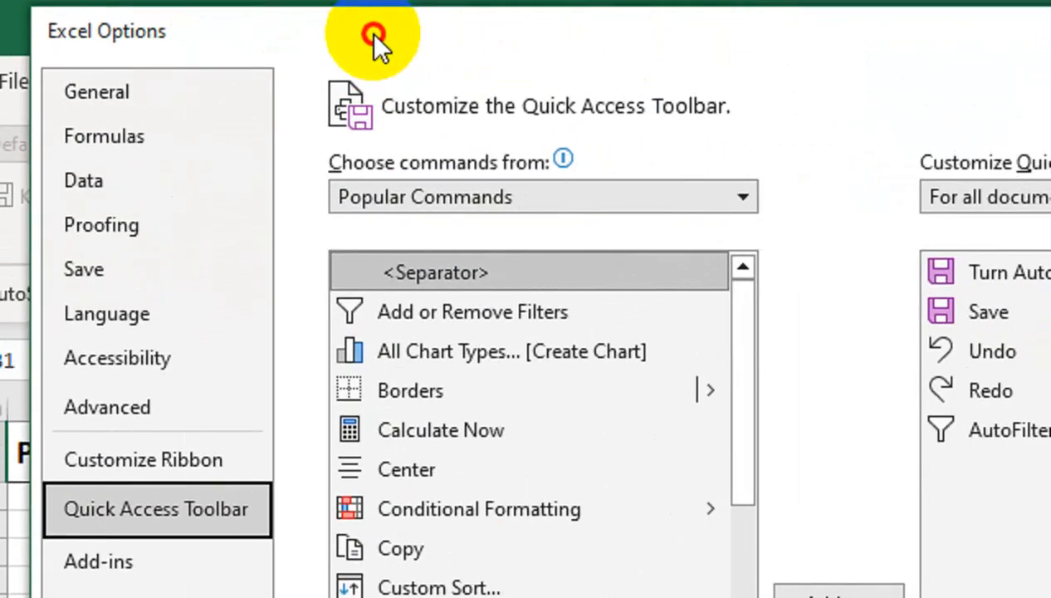
click(448, 201)
click(459, 332)
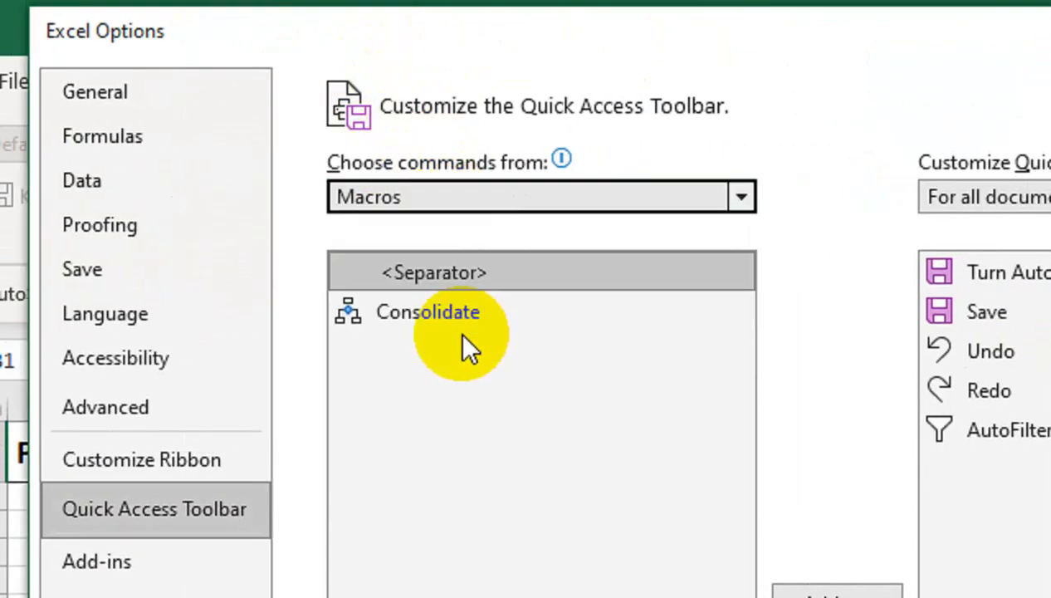
Add the Consolidate macro to the Quick Access Toolbar, keeping its default symbol and the display name Consolidate.
click(444, 319)
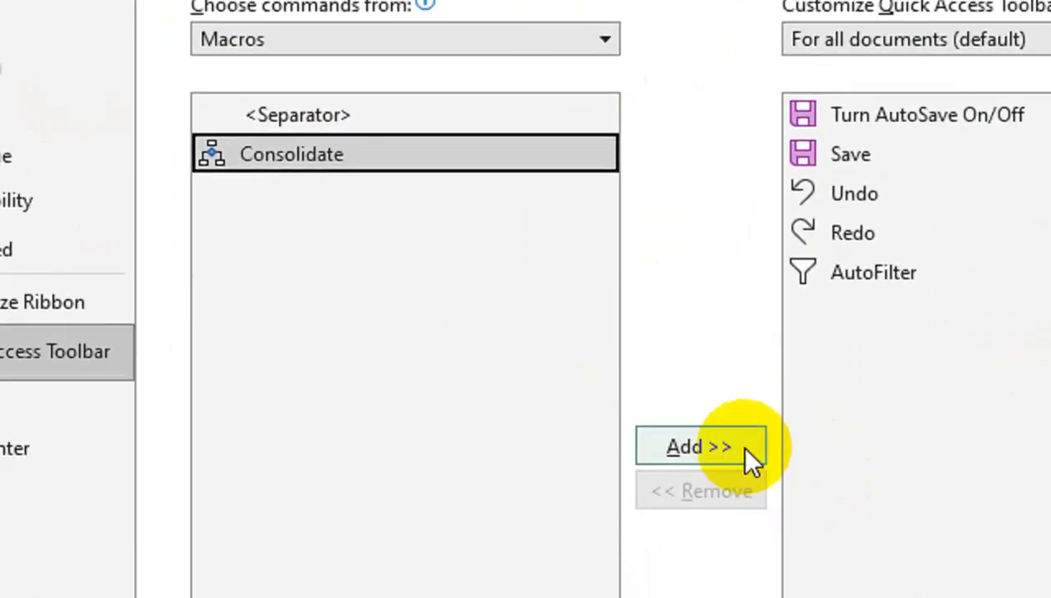
click(751, 458)
click(778, 459)
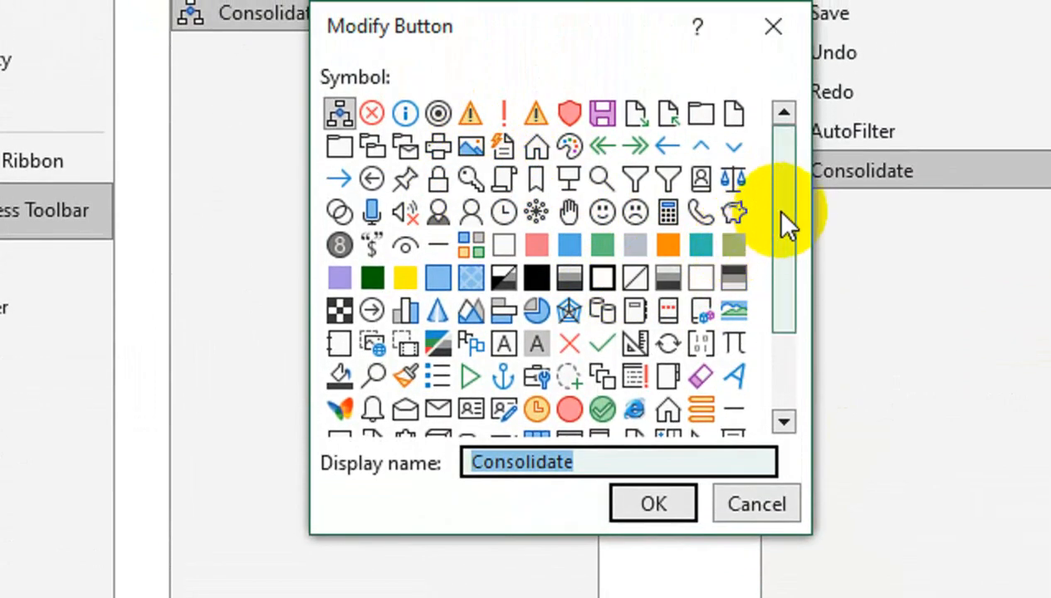
drag(780, 203, 784, 373)
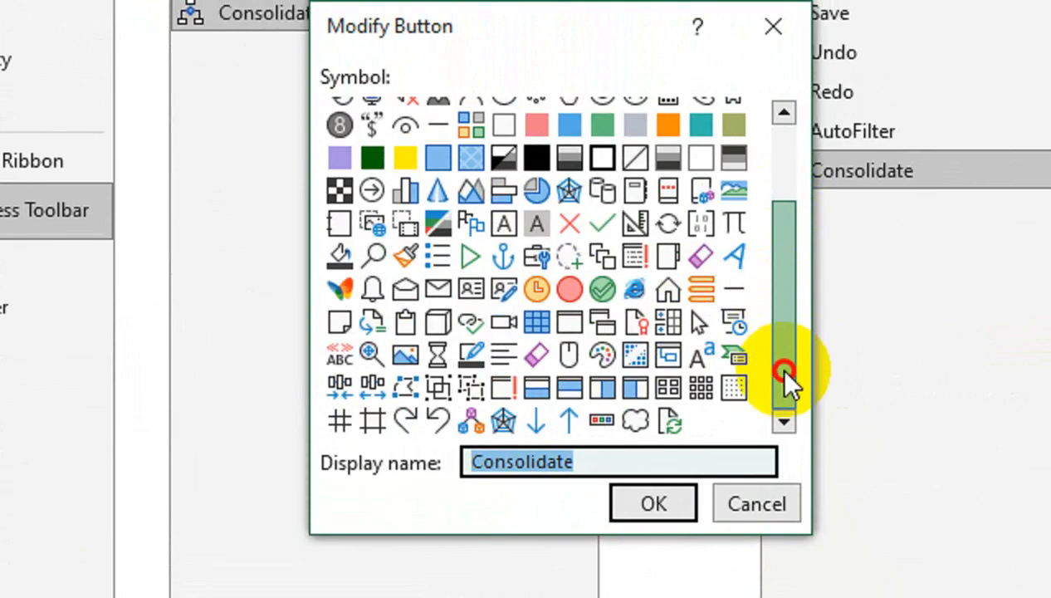
drag(785, 372, 781, 166)
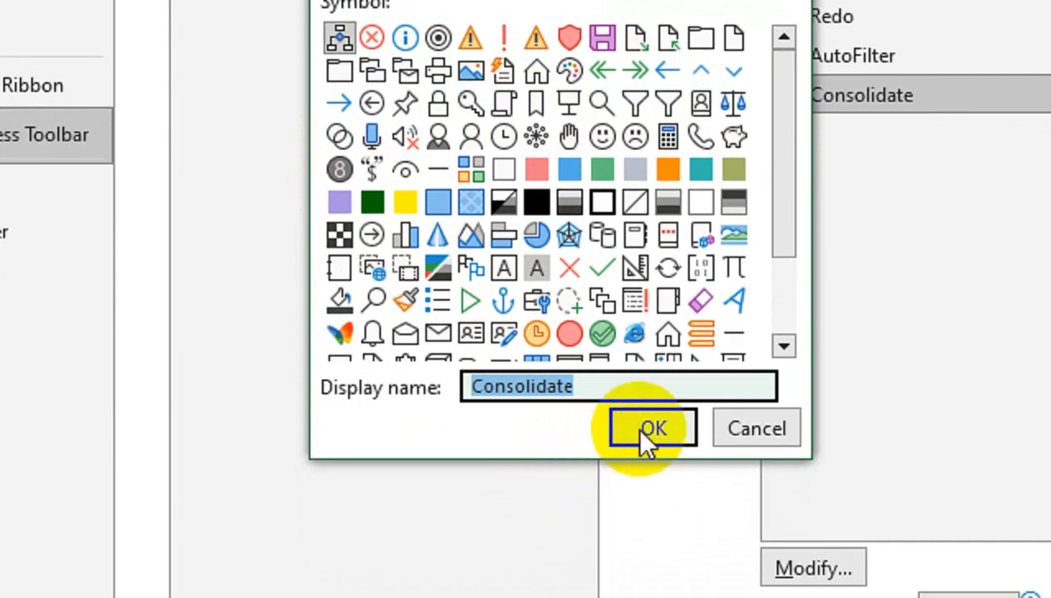
click(644, 432)
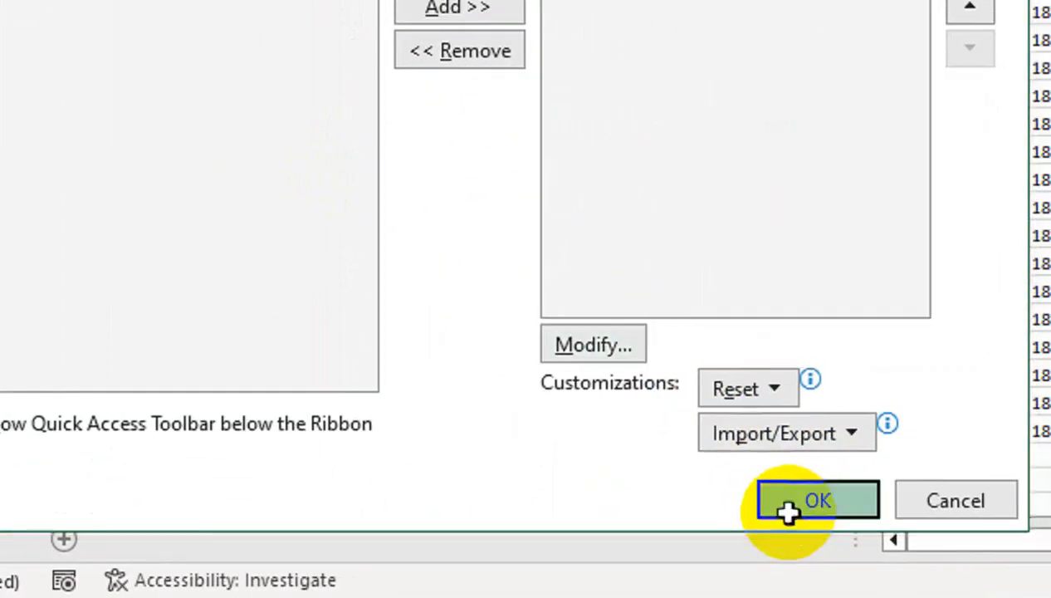
click(788, 507)
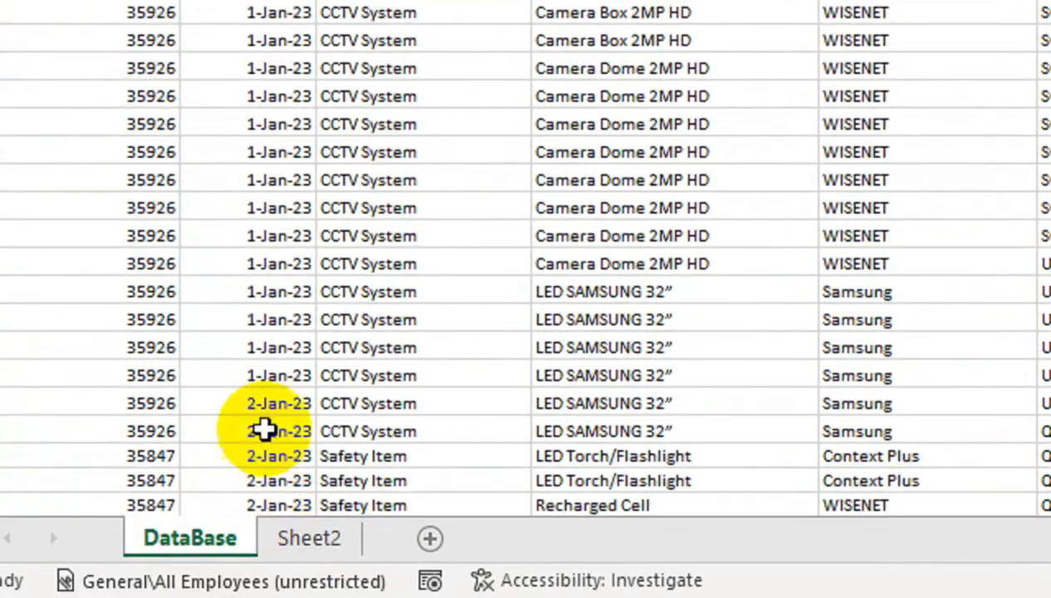
Copy the records in rows 14 to 21 of the DataBase sheet and paste them into Sheet2 below the headers.
click(263, 366)
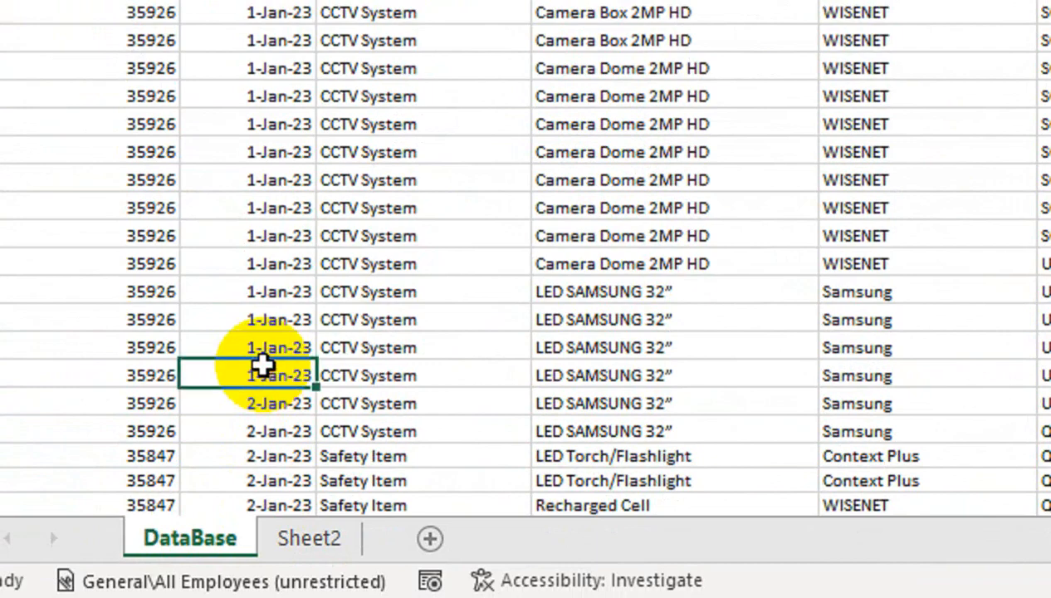
drag(116, 235, 271, 431)
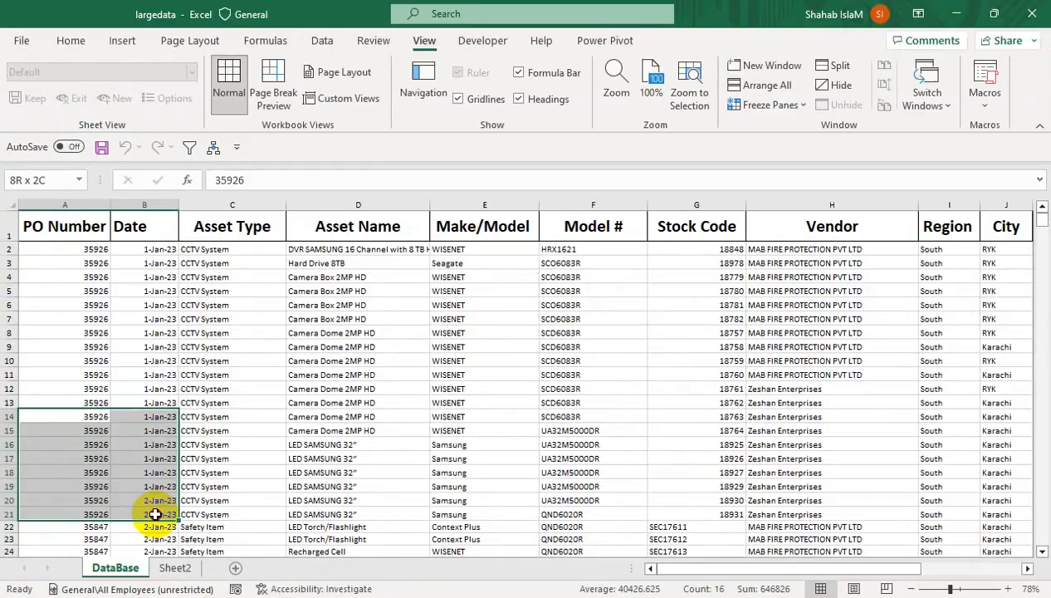
drag(310, 430, 531, 433)
drag(273, 516, 755, 504)
key(ctrl+c)
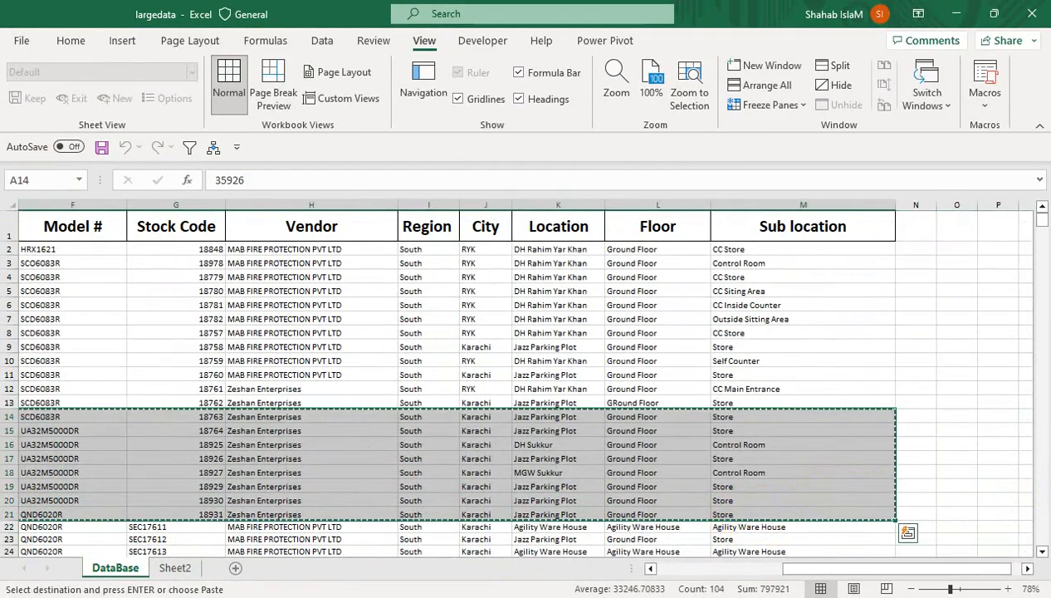
click(173, 568)
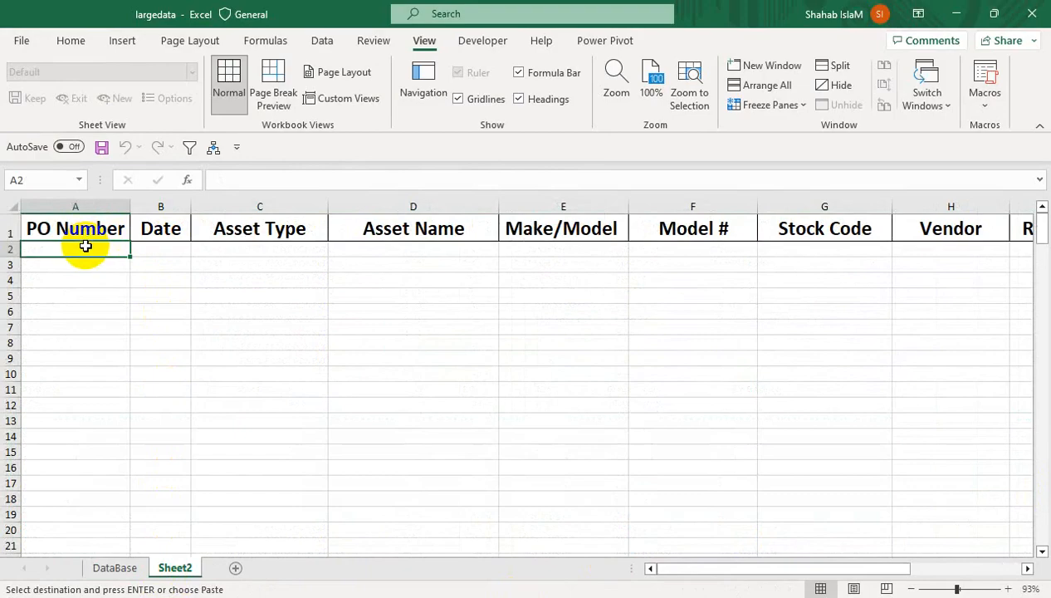
key(ctrl+v)
Set the first pasted record's date to 8/3/2023 and fill it down through cell B9.
click(153, 247)
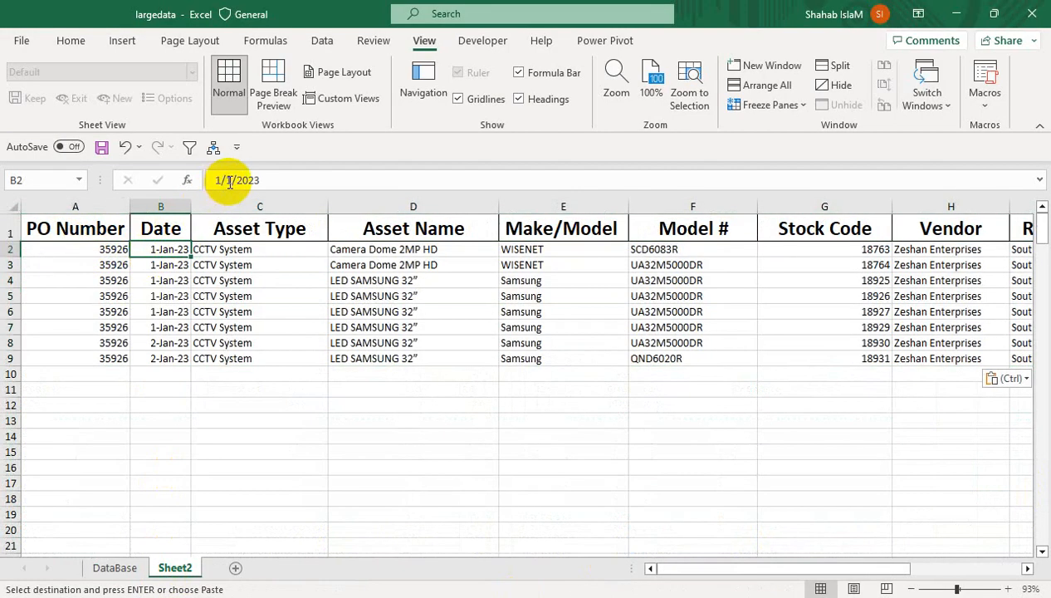
drag(221, 181, 210, 180)
text(8)
click(234, 181)
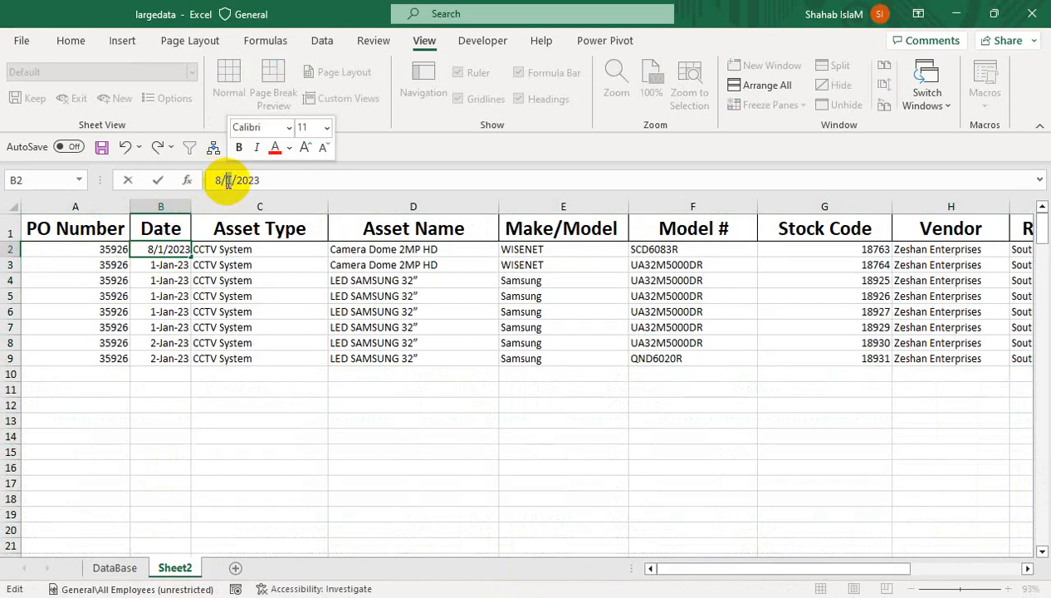
text(3)
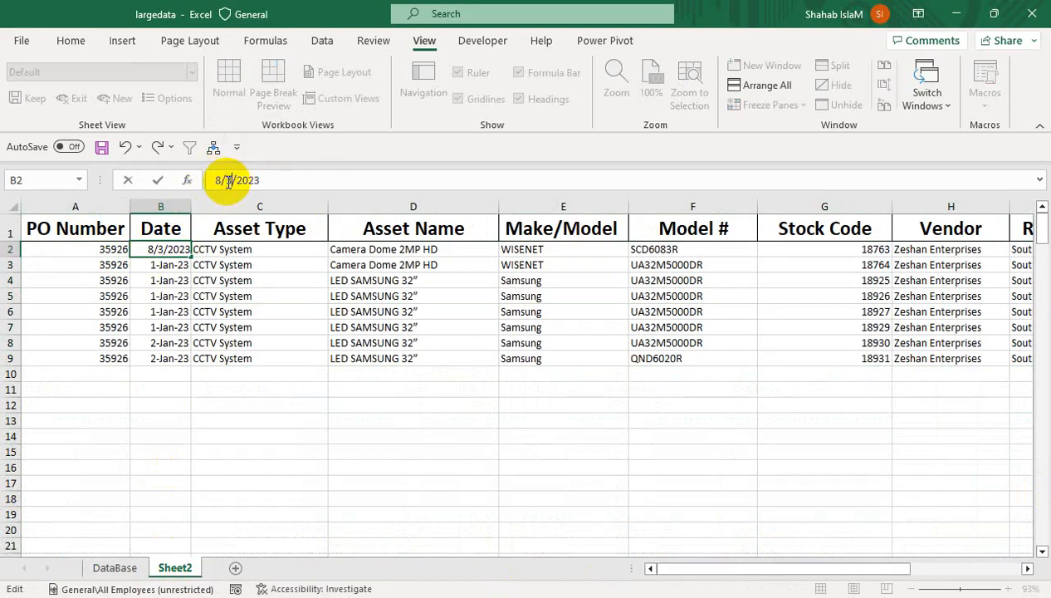
key(Return)
click(166, 249)
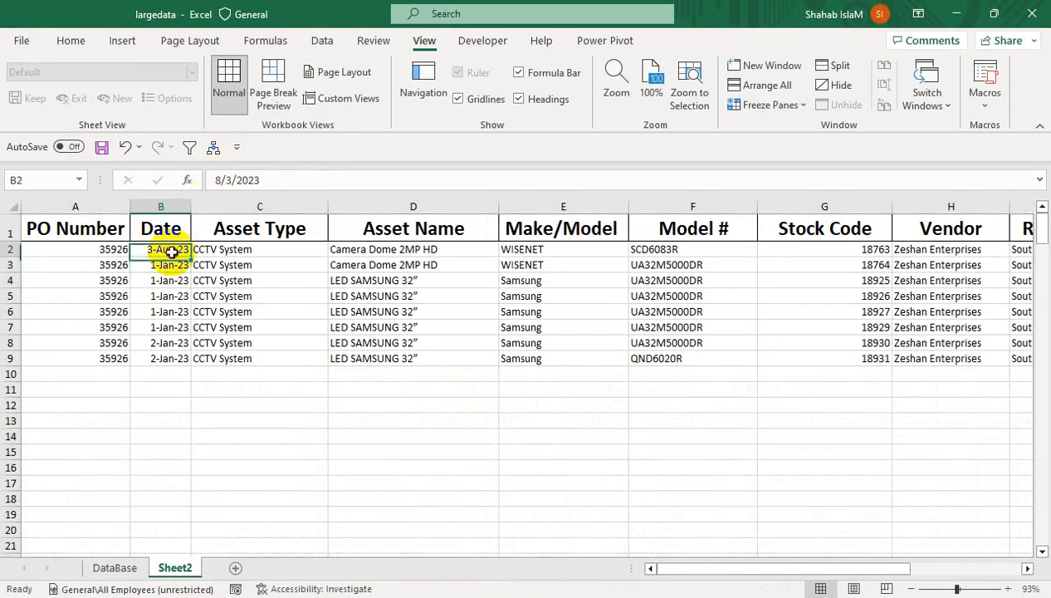
drag(190, 253, 177, 359)
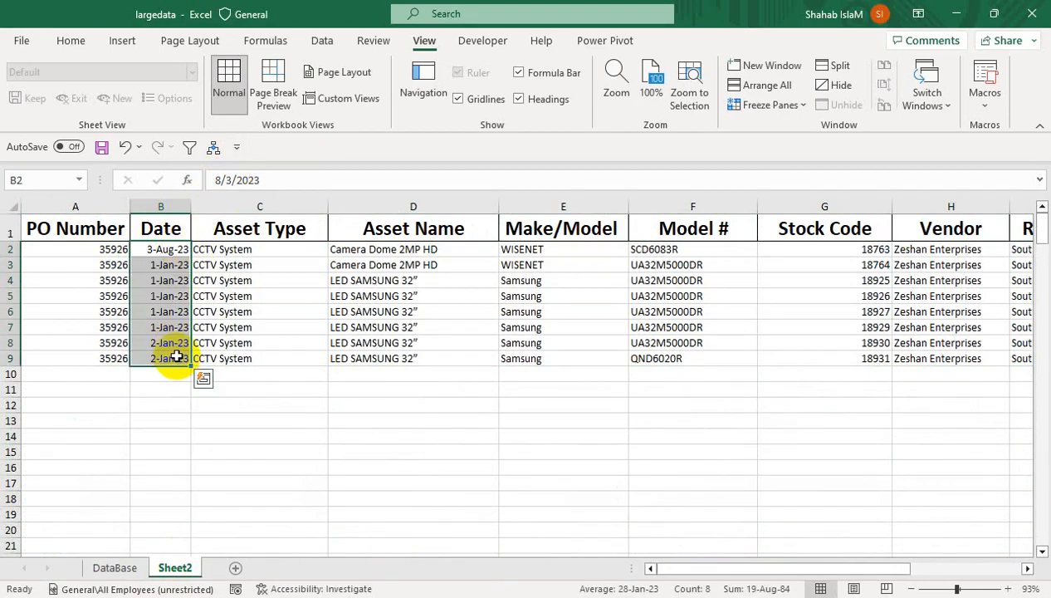
key(ctrl+d)
Run the Consolidate macro on Sheet2's records and check rows 2426 to 2433 of the DataBase sheet, returning to its header row.
click(124, 280)
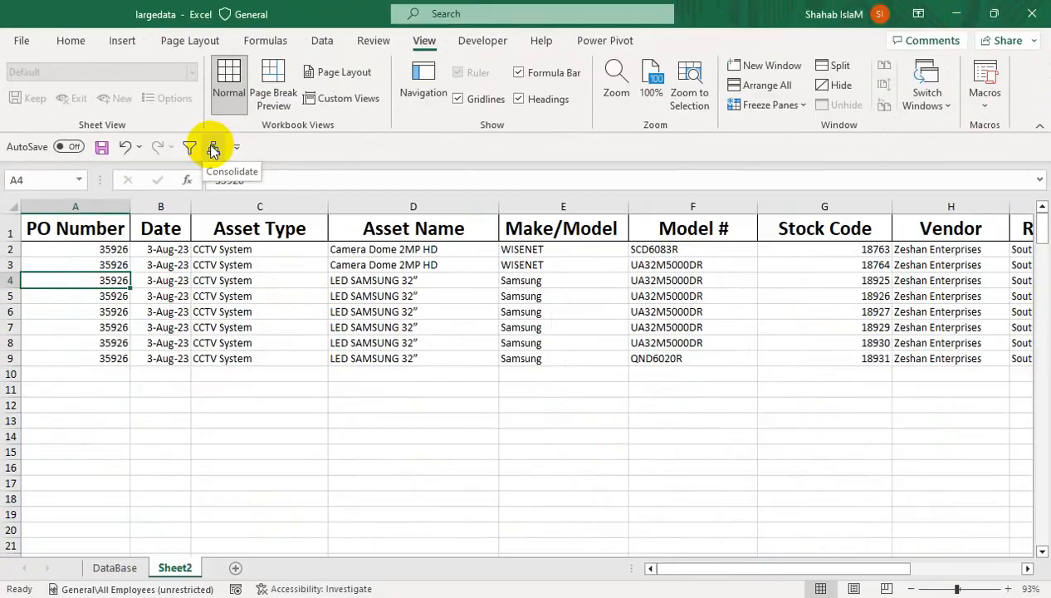
click(426, 297)
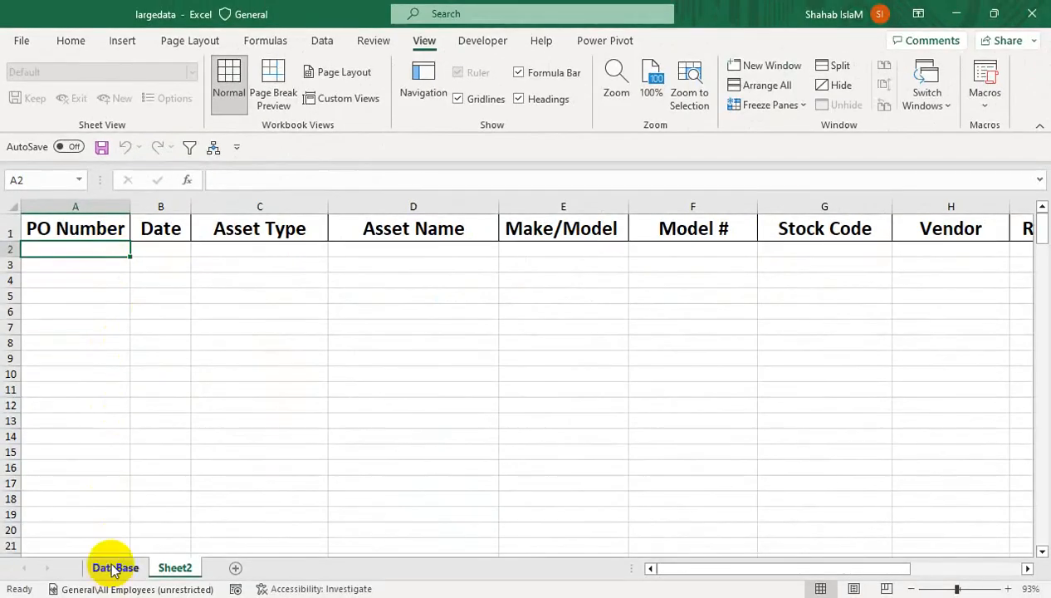
click(110, 566)
click(83, 515)
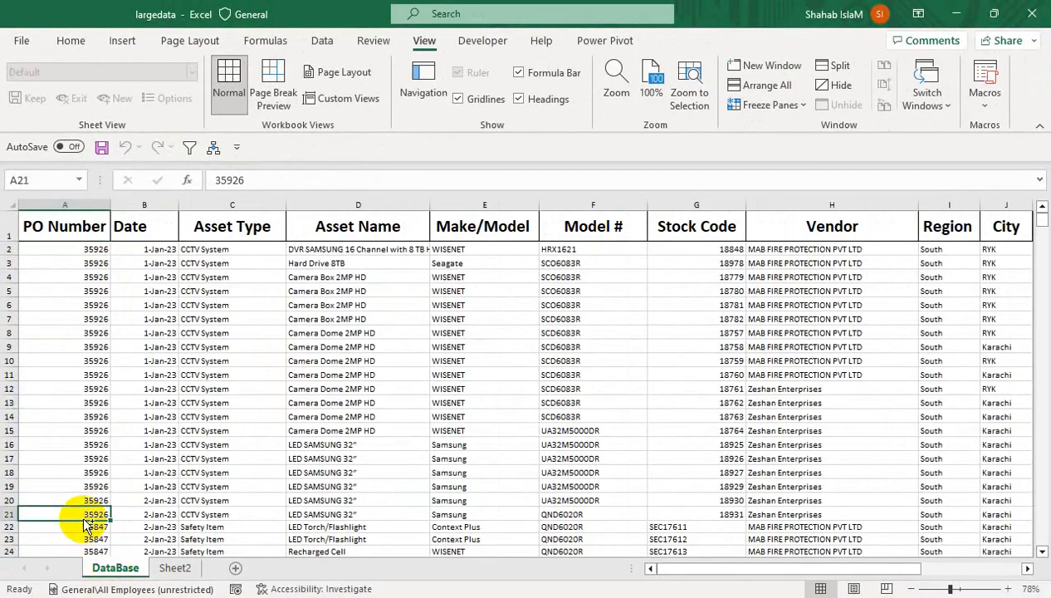
key(ctrl+Down)
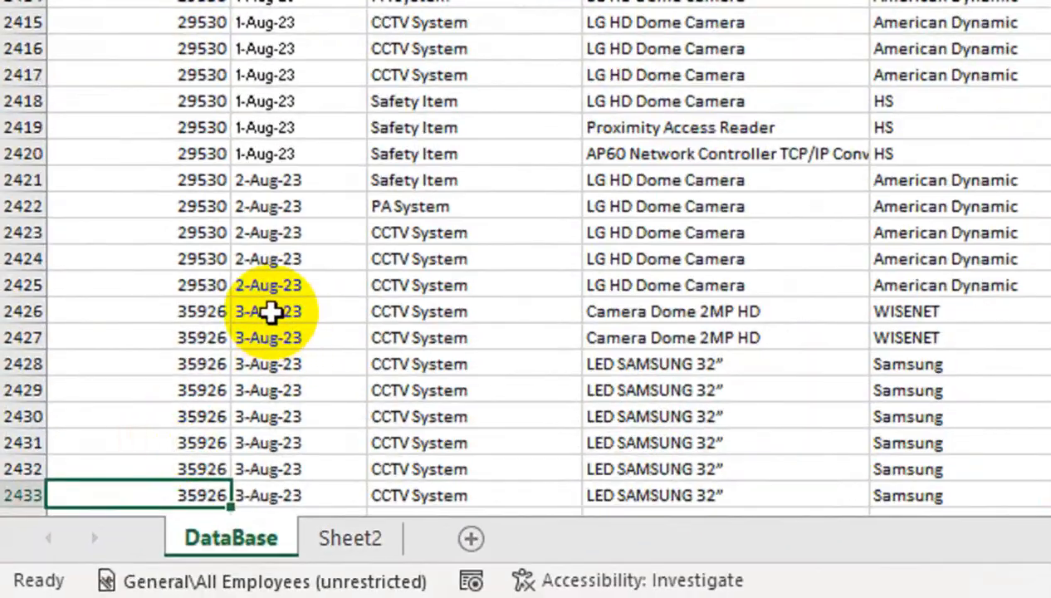
click(135, 454)
click(79, 454)
drag(158, 310, 348, 490)
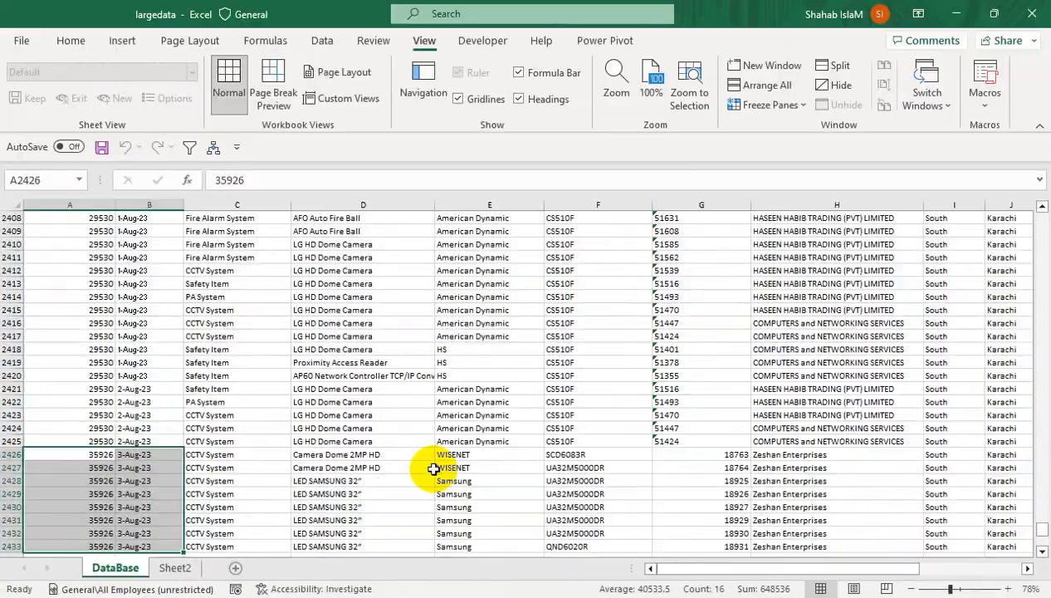
key(ctrl+Home)
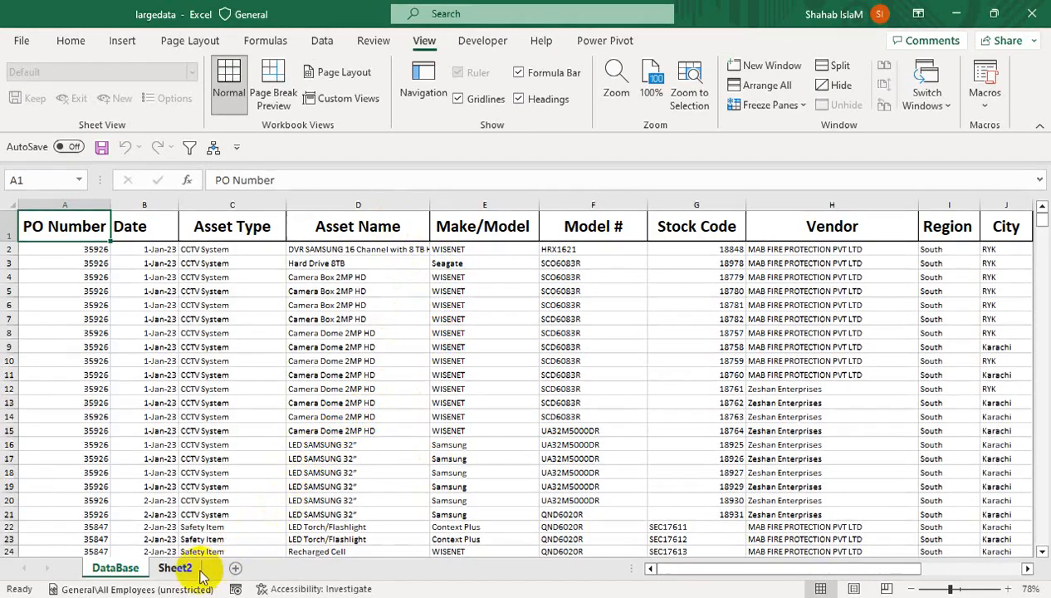
Draw a form-control button on Sheet2 below the Asset Name to Model # headers, dismiss its macro assignment and remove the button.
click(175, 568)
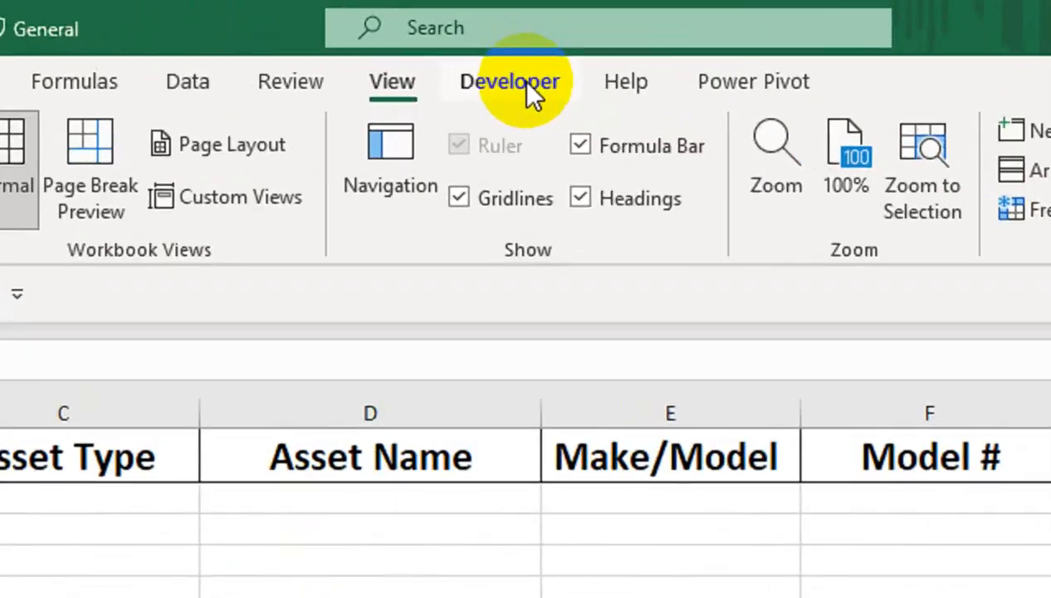
click(488, 41)
click(256, 203)
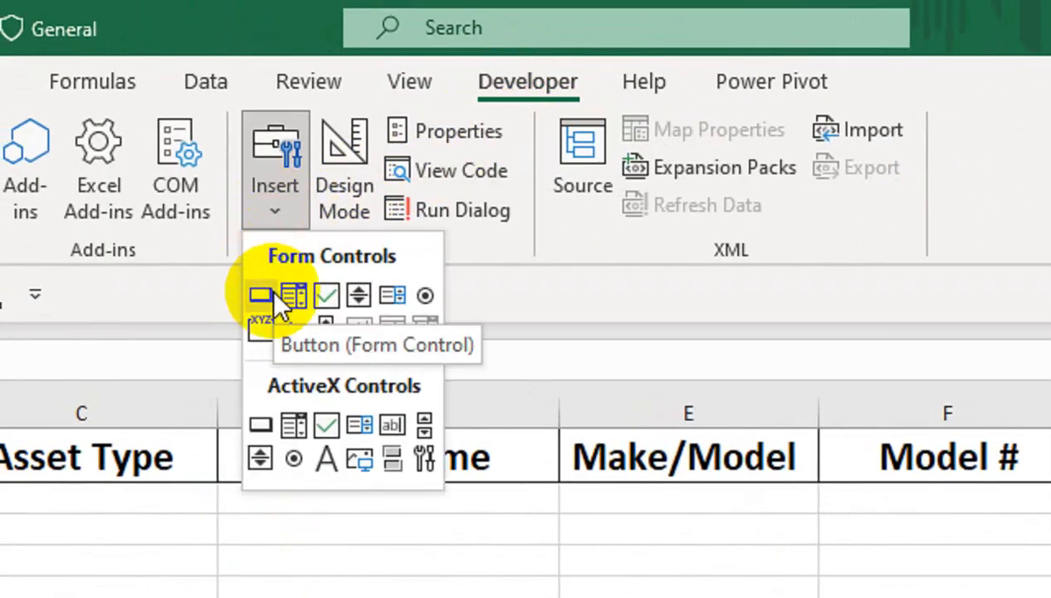
click(275, 291)
drag(441, 524, 871, 597)
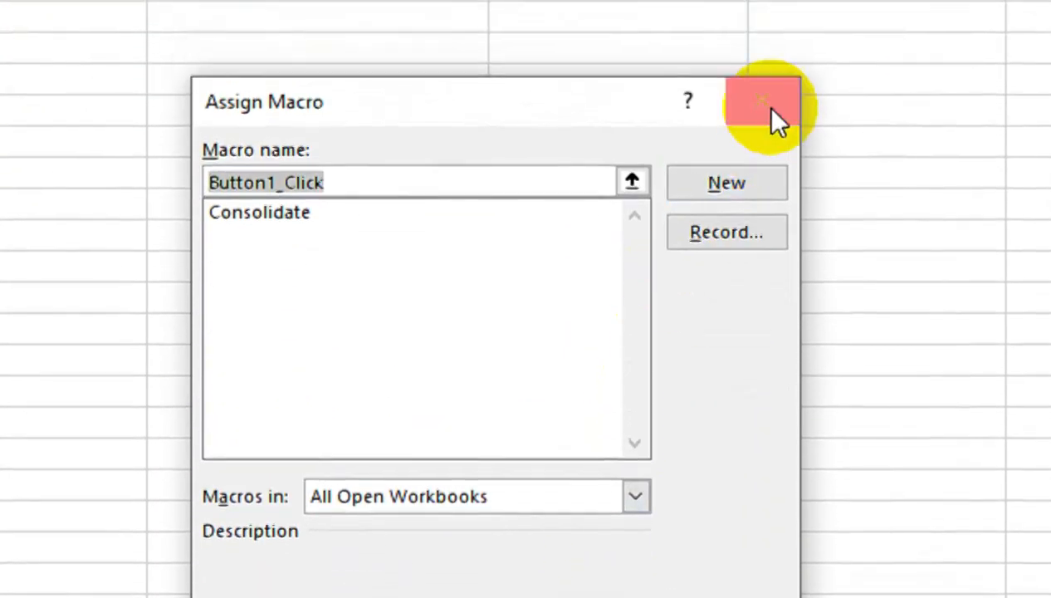
click(762, 84)
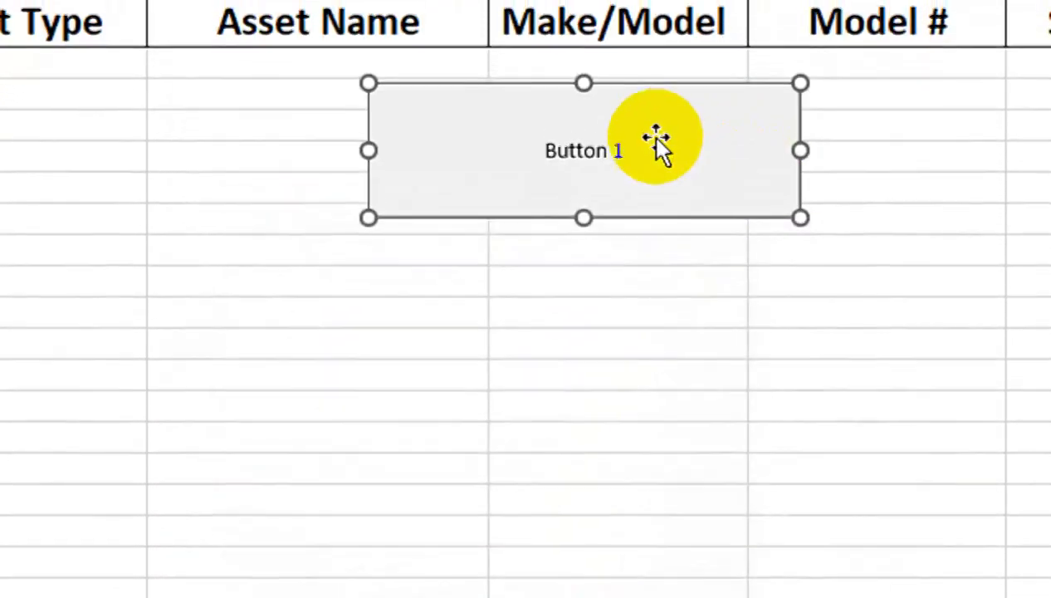
right_click(605, 162)
click(652, 175)
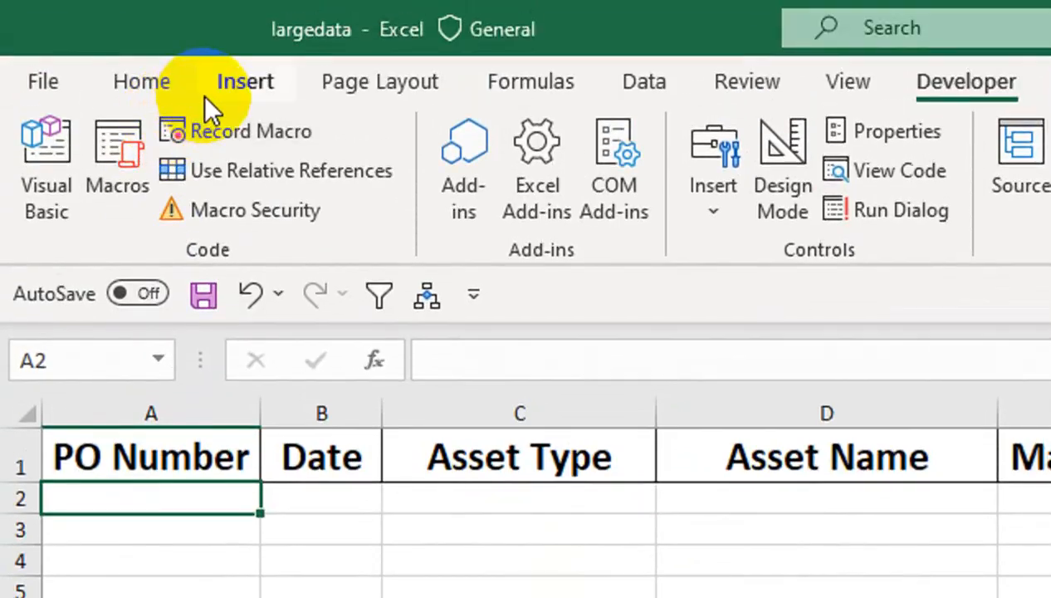
Draw a rounded rectangle in Sheet2's Asset Name column, view its macro assignment options without assigning any, and remove the shape.
click(243, 81)
click(357, 207)
click(471, 375)
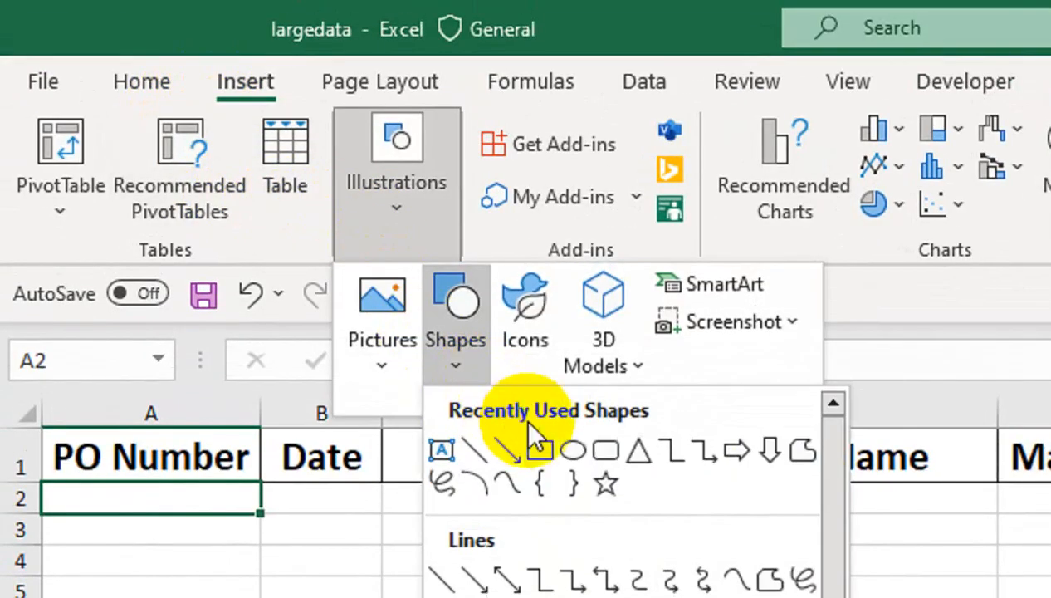
click(604, 447)
mouse_move(664, 465)
mouse_down()
mouse_move(793, 453)
mouse_move(789, 439)
mouse_up()
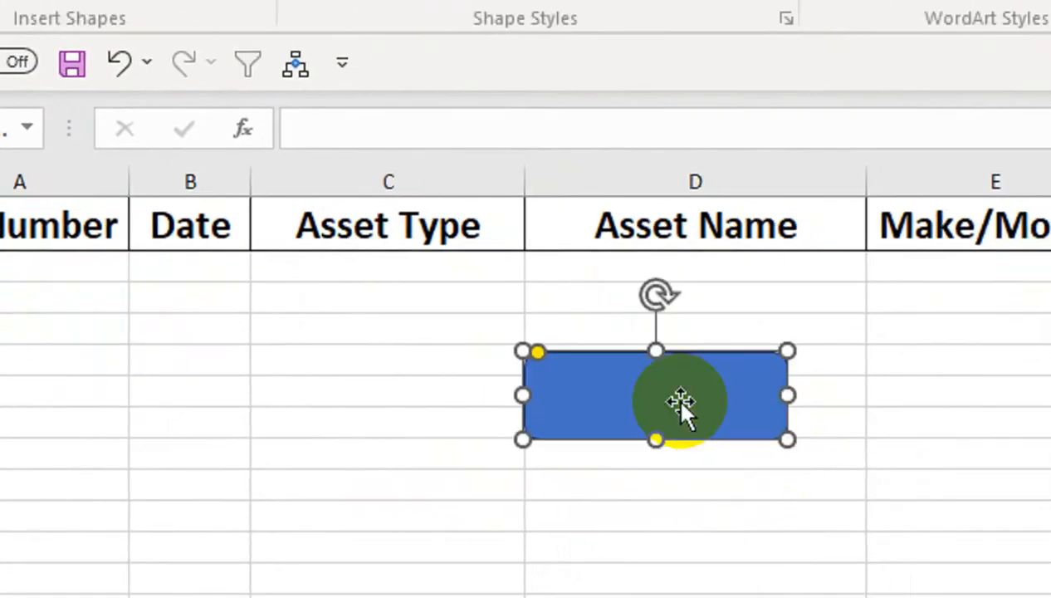
right_click(681, 403)
click(787, 453)
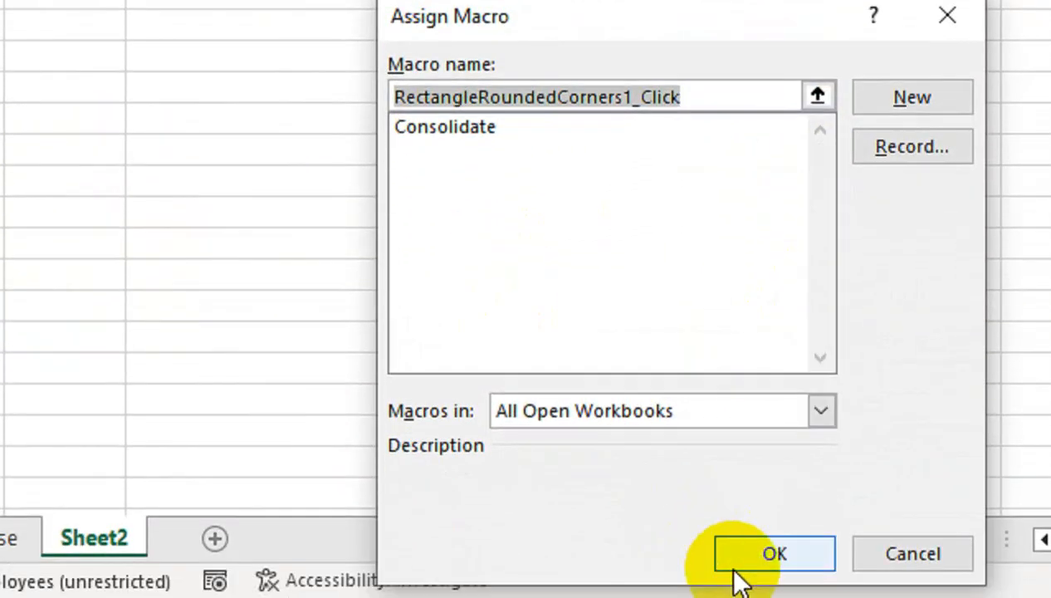
click(878, 556)
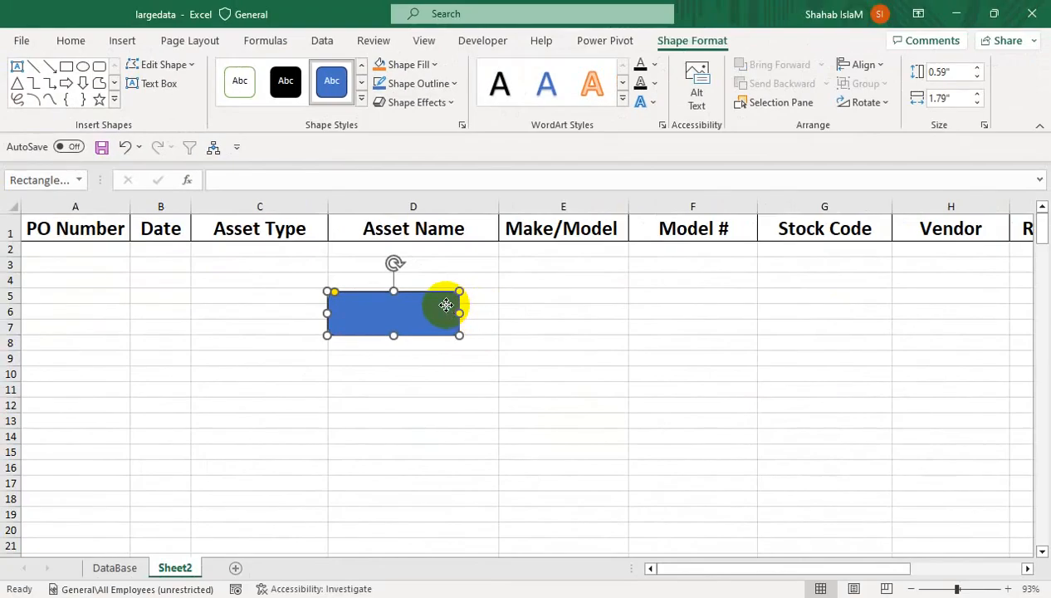
right_click(811, 314)
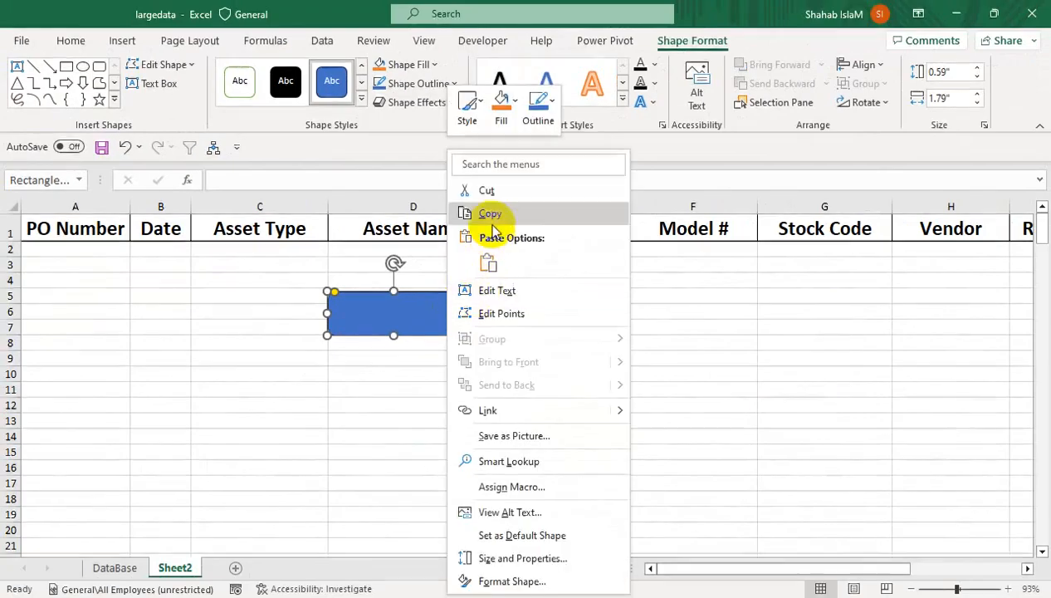
click(494, 188)
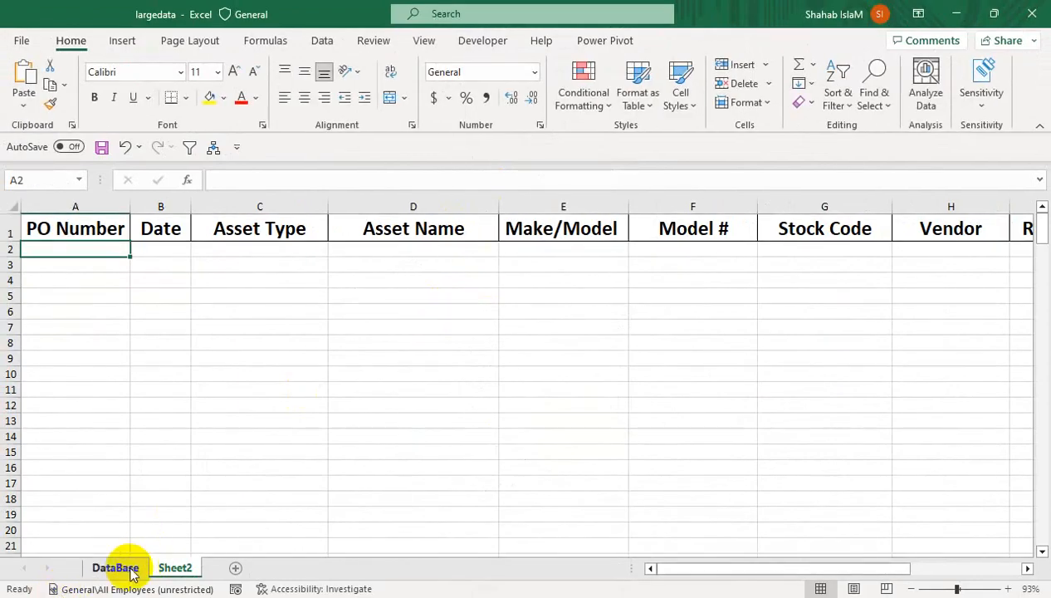
Copy the records in rows 2430 to 2433 of the DataBase sheet and paste them into Sheet2 below the headers.
click(117, 568)
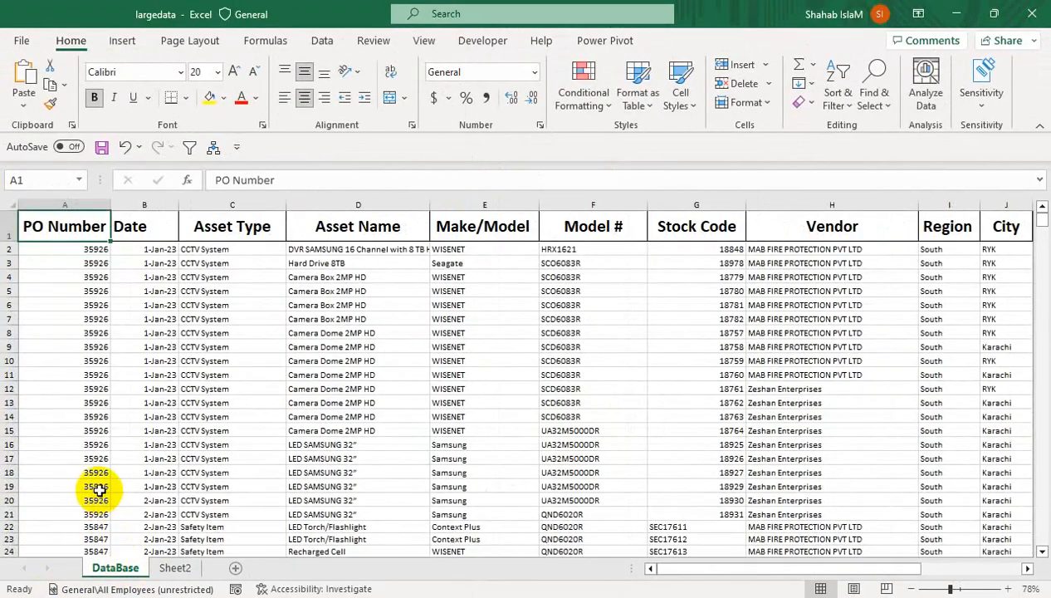
click(91, 498)
key(ctrl+Down)
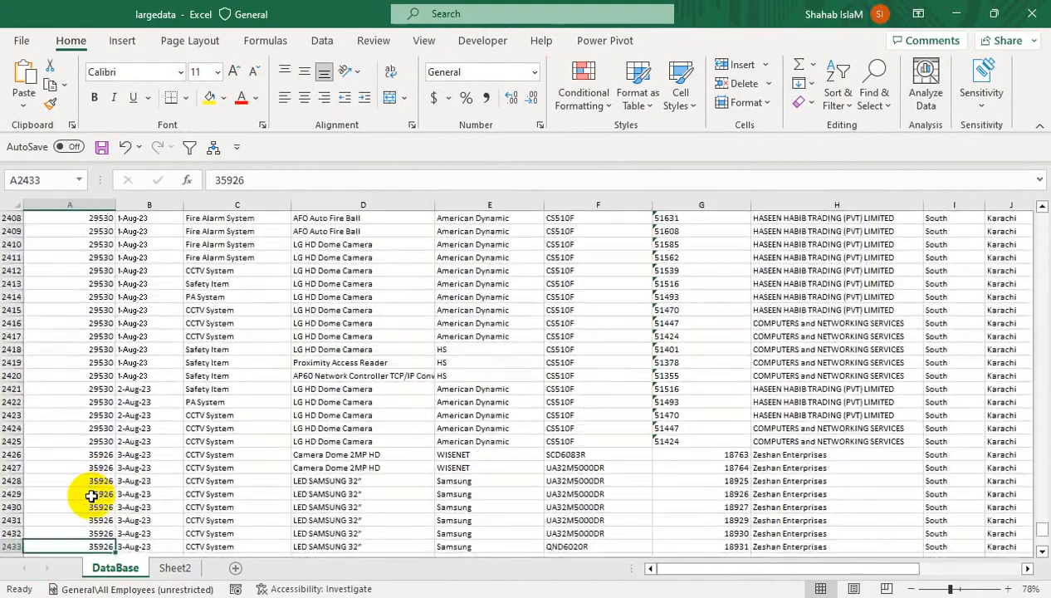
key(shift+Up)
key(ctrl+shift+Right)
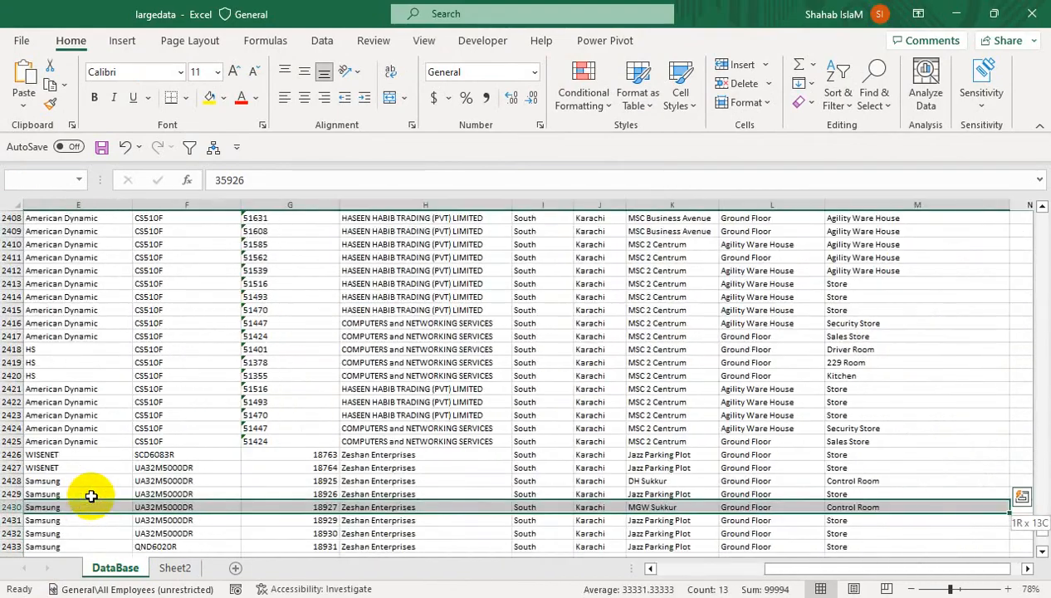
key(shift+Down)
key(shift+Down)
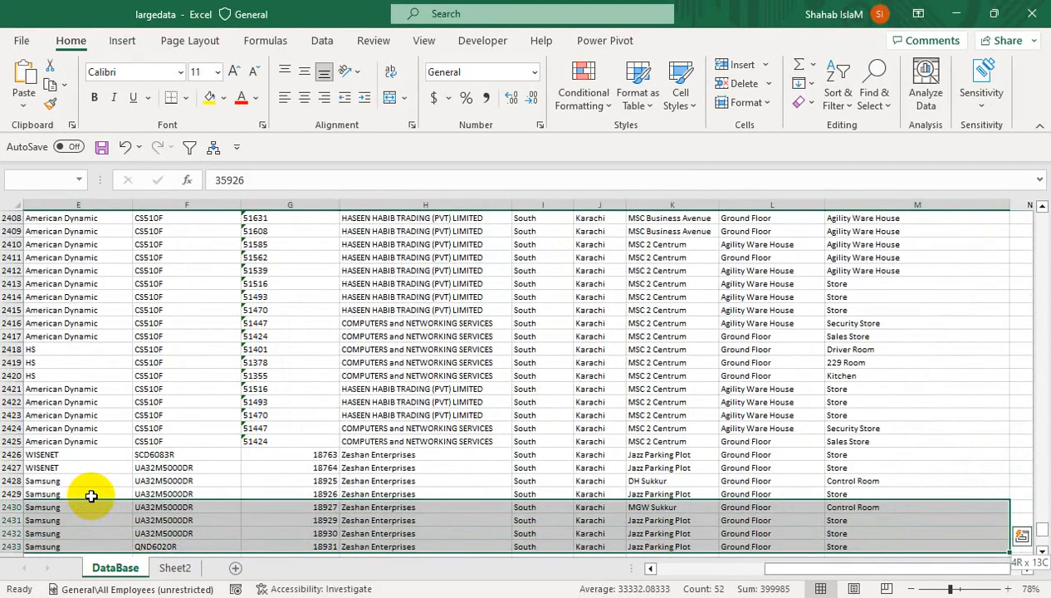
key(ctrl+c)
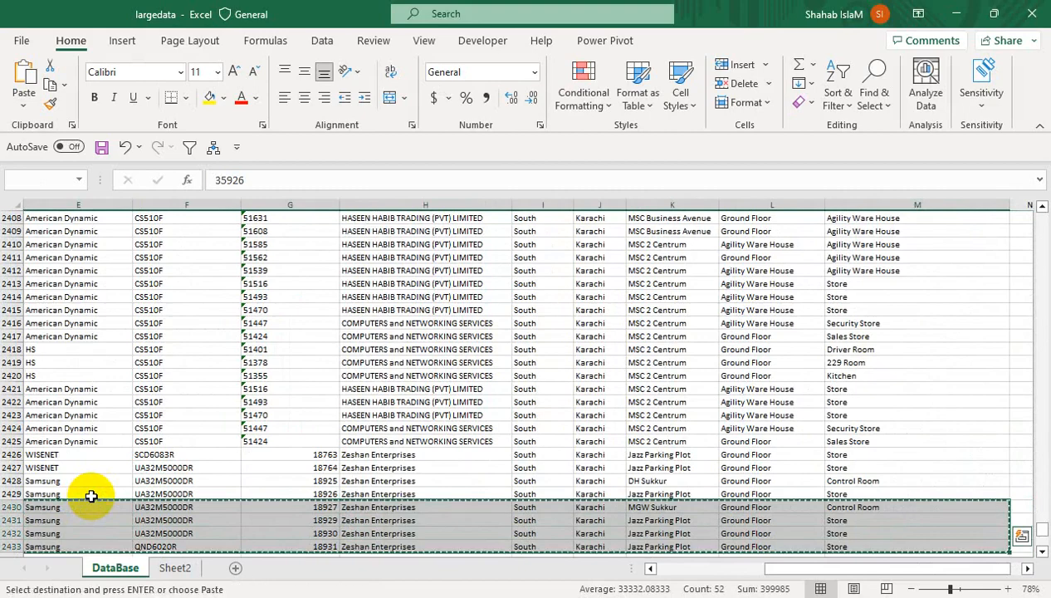
click(174, 567)
key(ctrl+v)
click(275, 357)
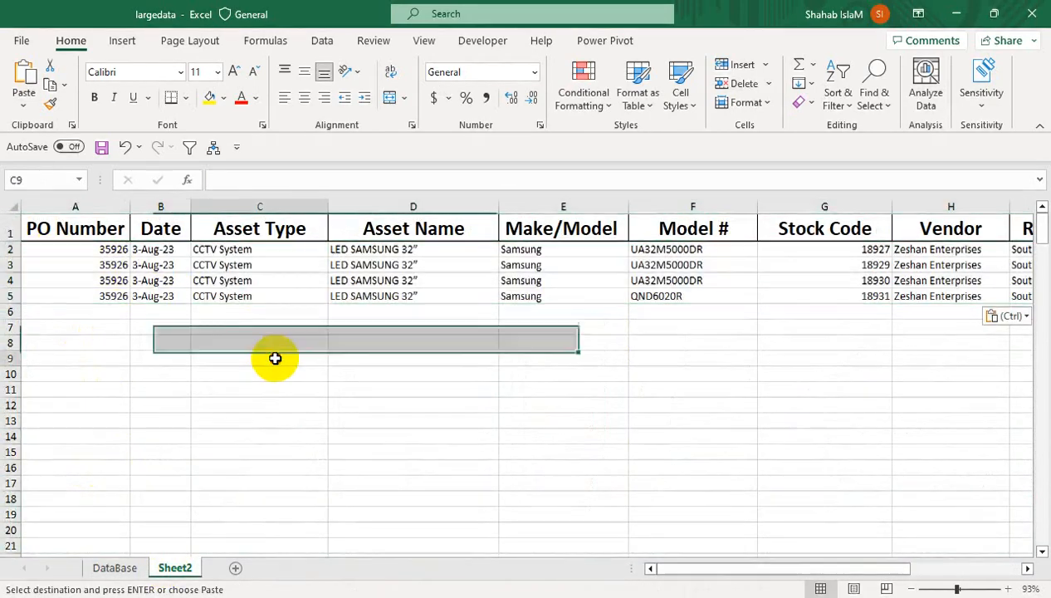
click(120, 40)
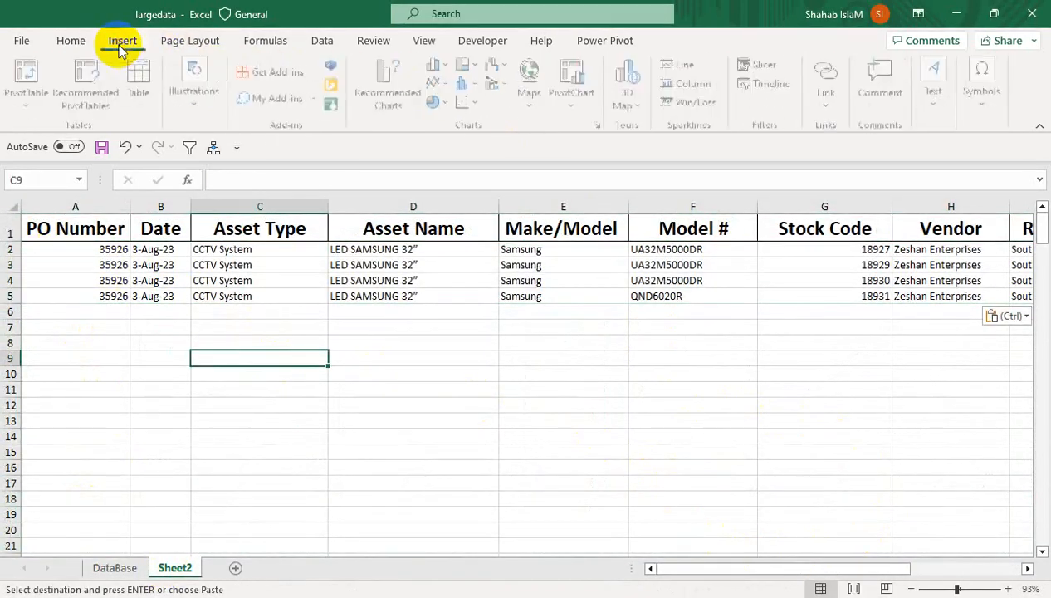
click(199, 102)
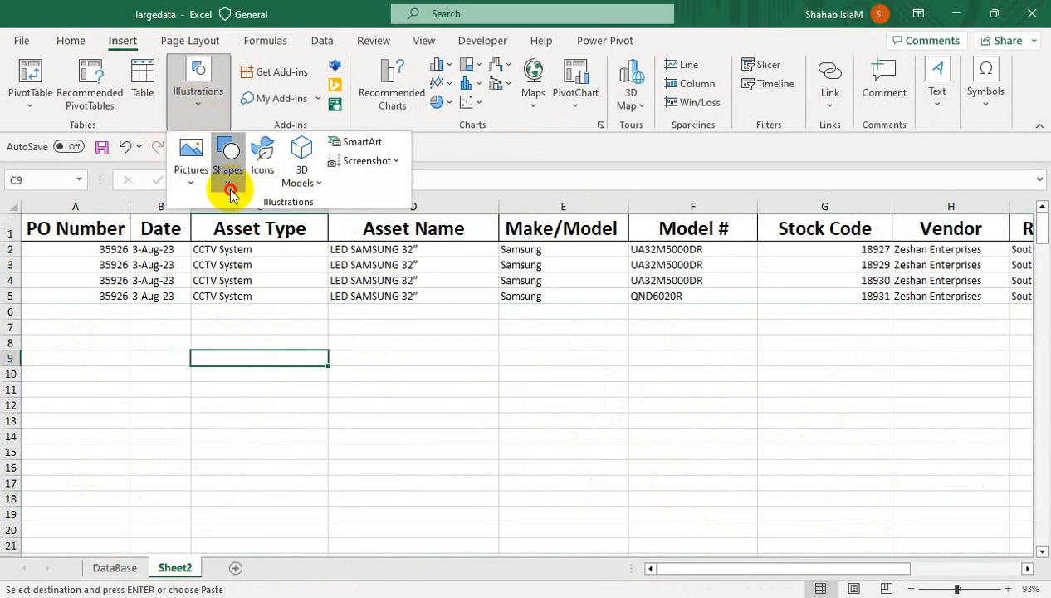
click(230, 181)
click(586, 40)
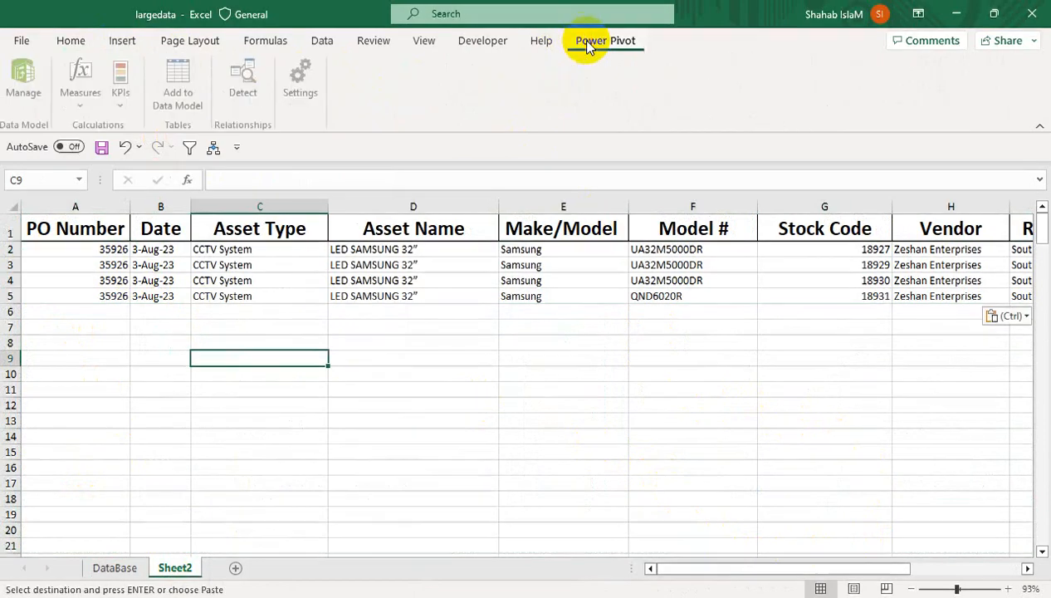
View the ribbon customization options showing the Developer tab enabled, and dismiss them without changing anything.
click(499, 42)
right_click(498, 41)
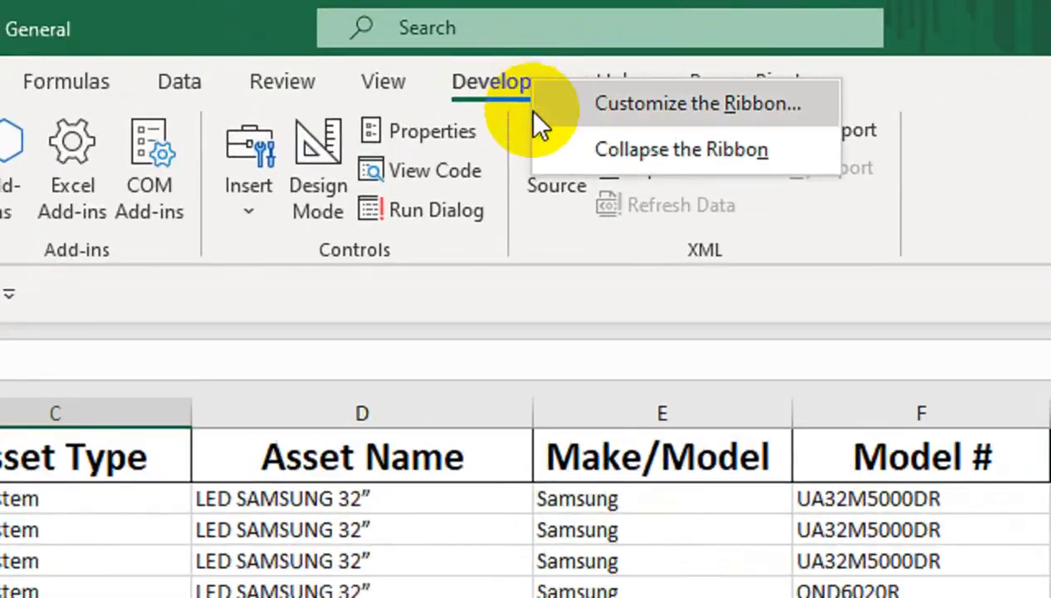
click(525, 46)
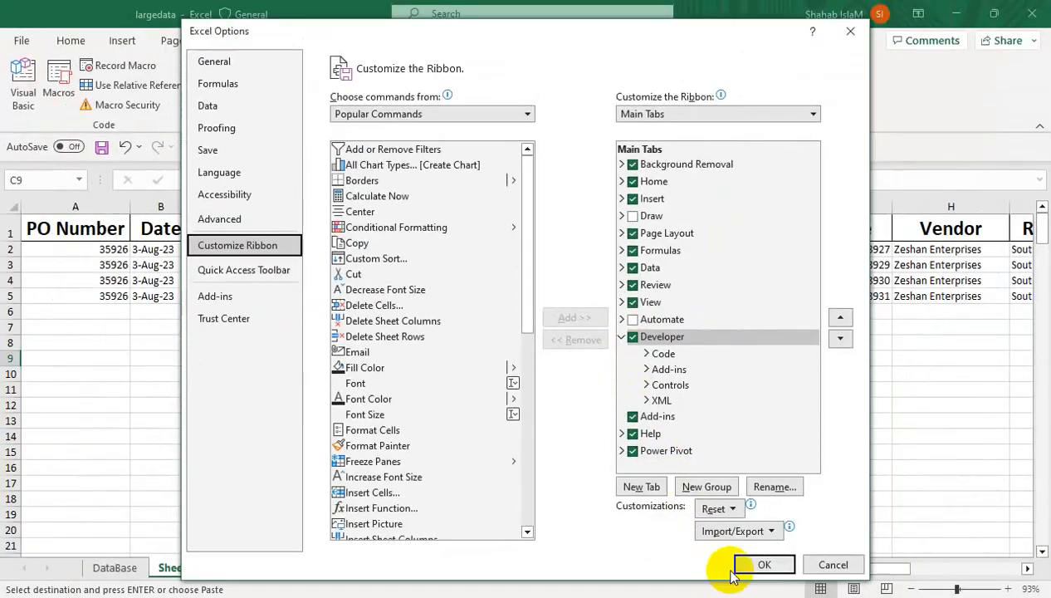
click(827, 565)
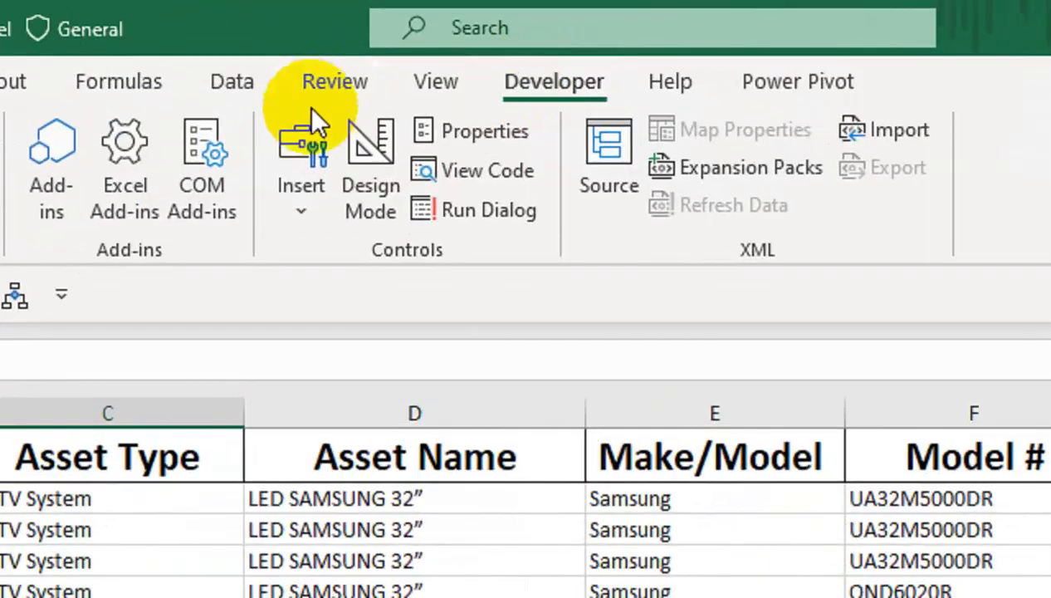
Draw a form-control button on Sheet2 below the records, around the Asset Name column, and assign the Consolidate macro to it.
click(357, 99)
click(290, 295)
drag(265, 413, 565, 453)
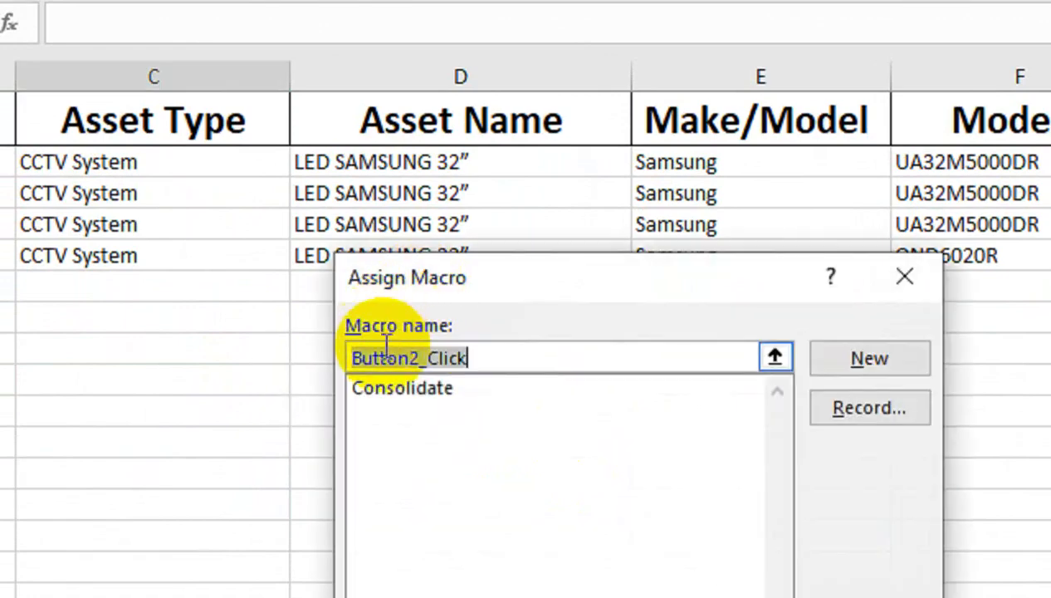
click(392, 389)
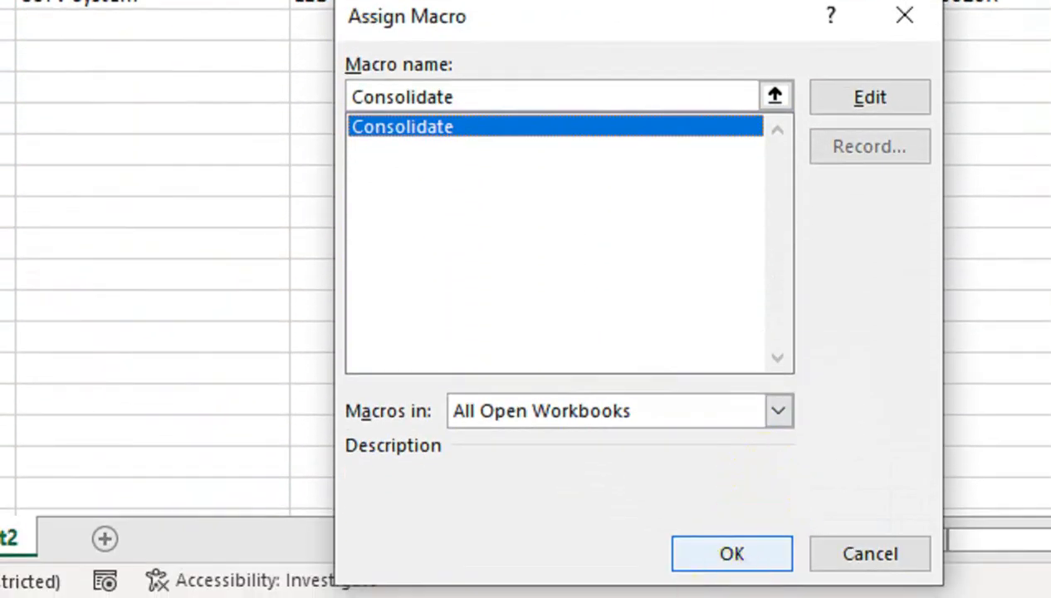
click(723, 557)
Change the new button's caption to "Send DataBase" and deselect the button.
right_click(408, 176)
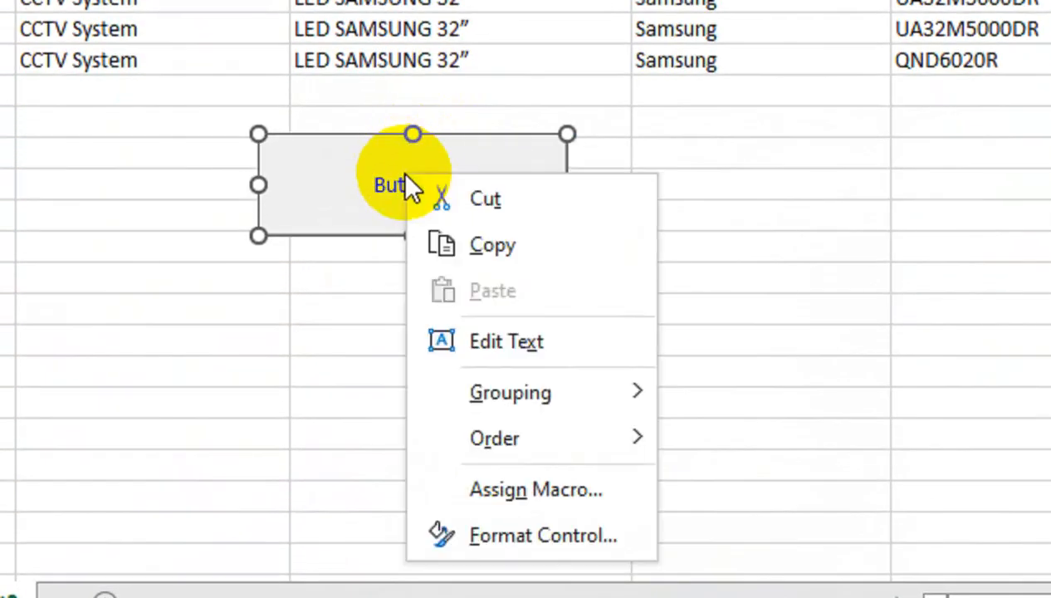
click(453, 339)
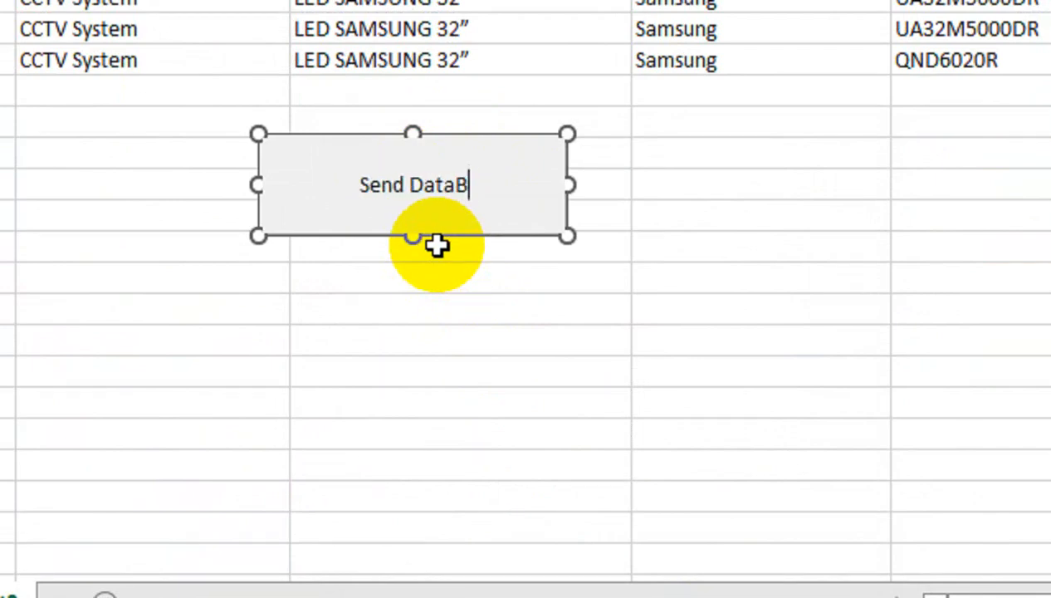
click(437, 249)
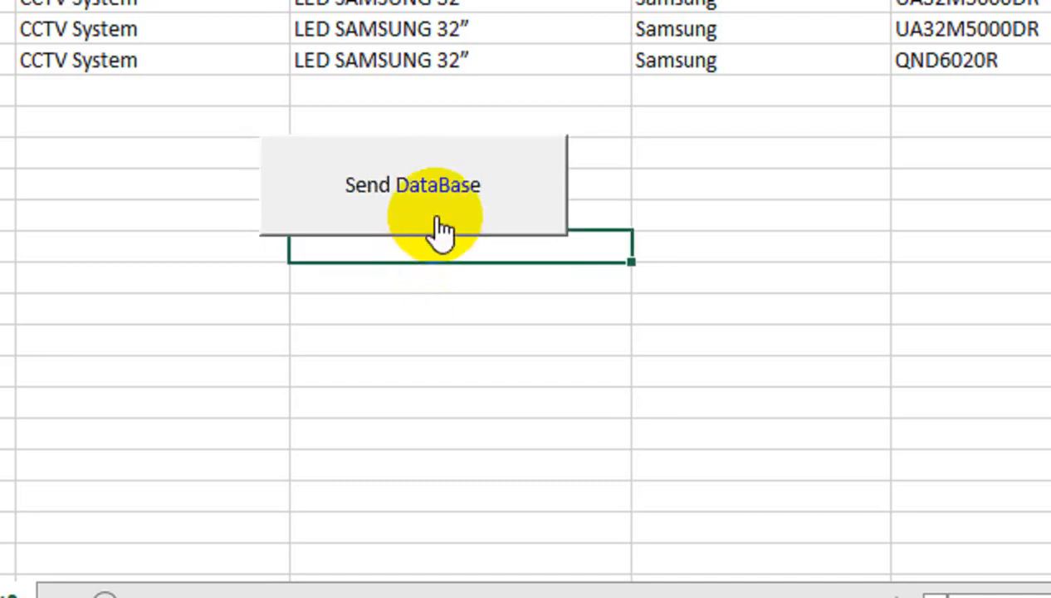
Run the macro with the Send DataBase button and check the last records of the DataBase sheet.
click(435, 226)
scroll(376, 110, up, 2)
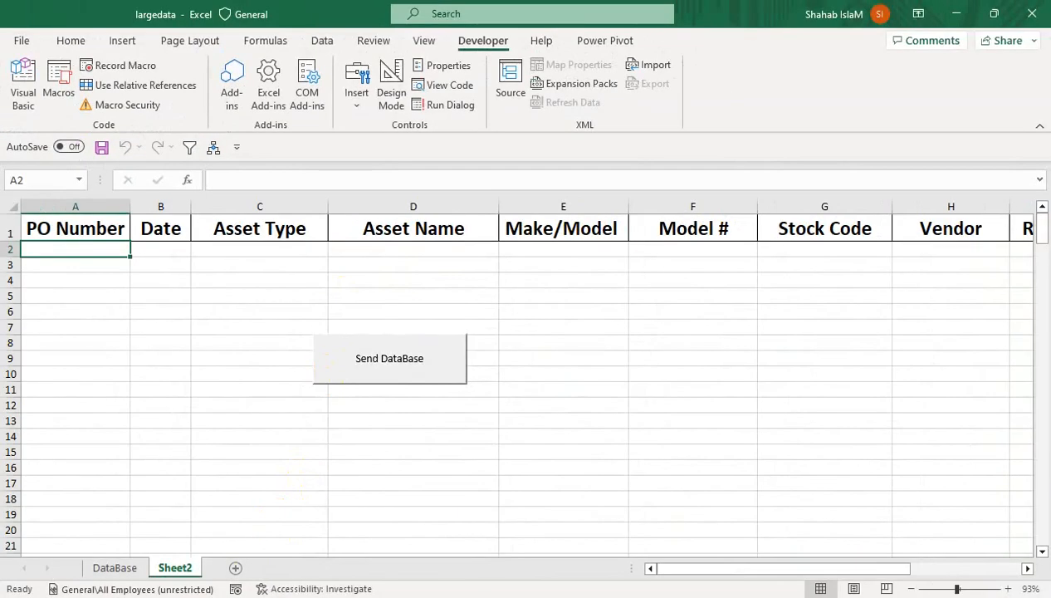
click(114, 570)
click(74, 489)
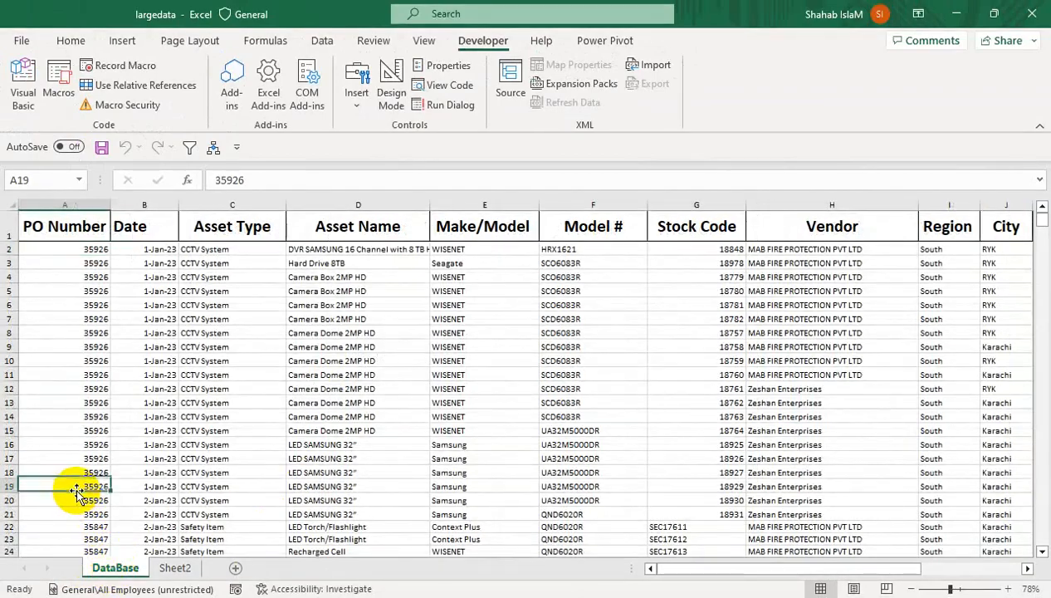
key(ctrl+Down)
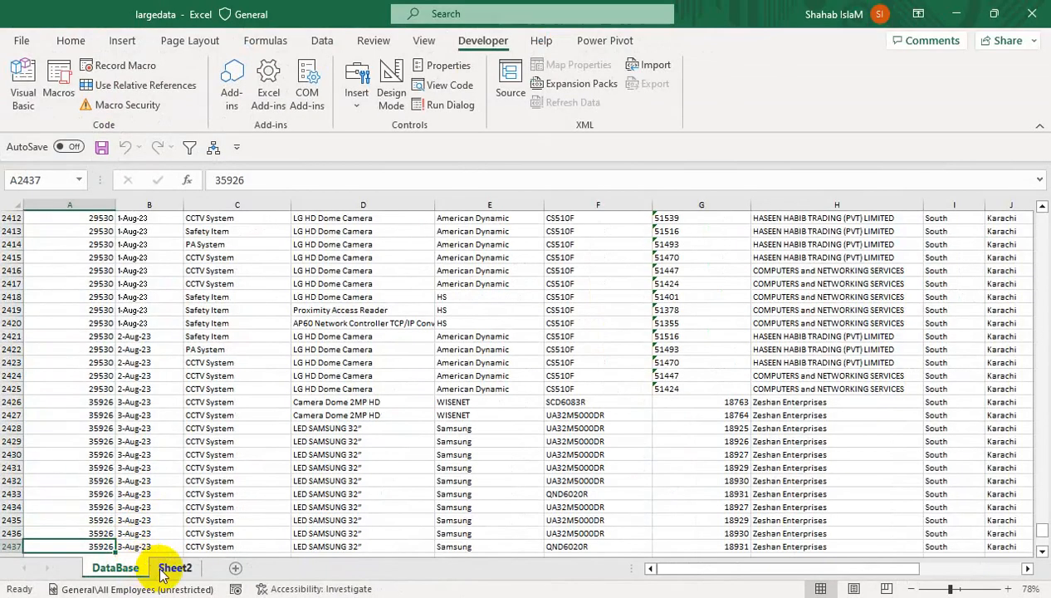
Return to Sheet2 and remove the Send DataBase button by cutting it.
click(350, 538)
ctrl+click(374, 341)
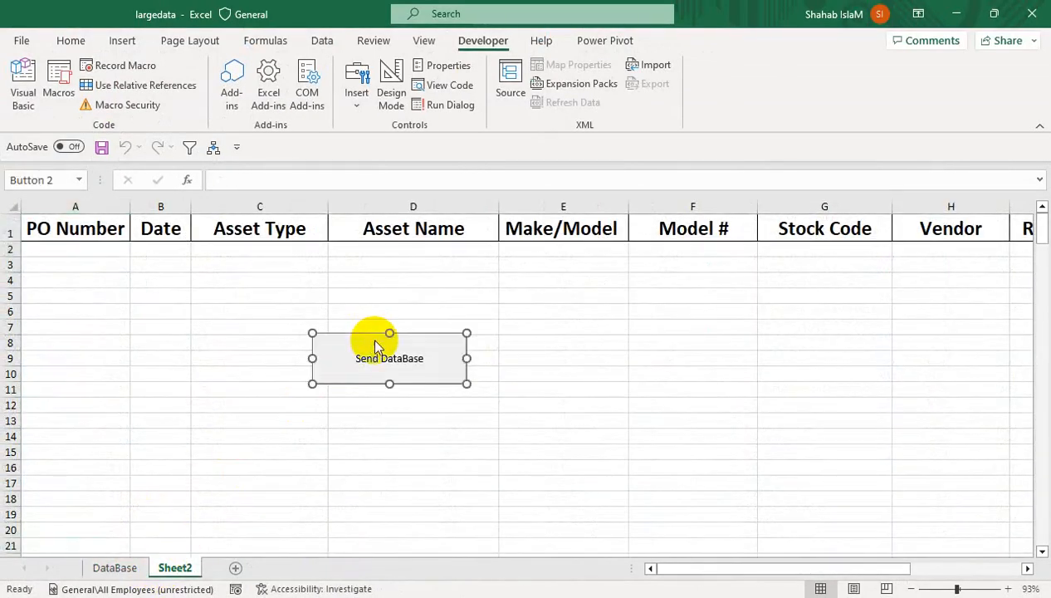
right_click(375, 341)
click(397, 350)
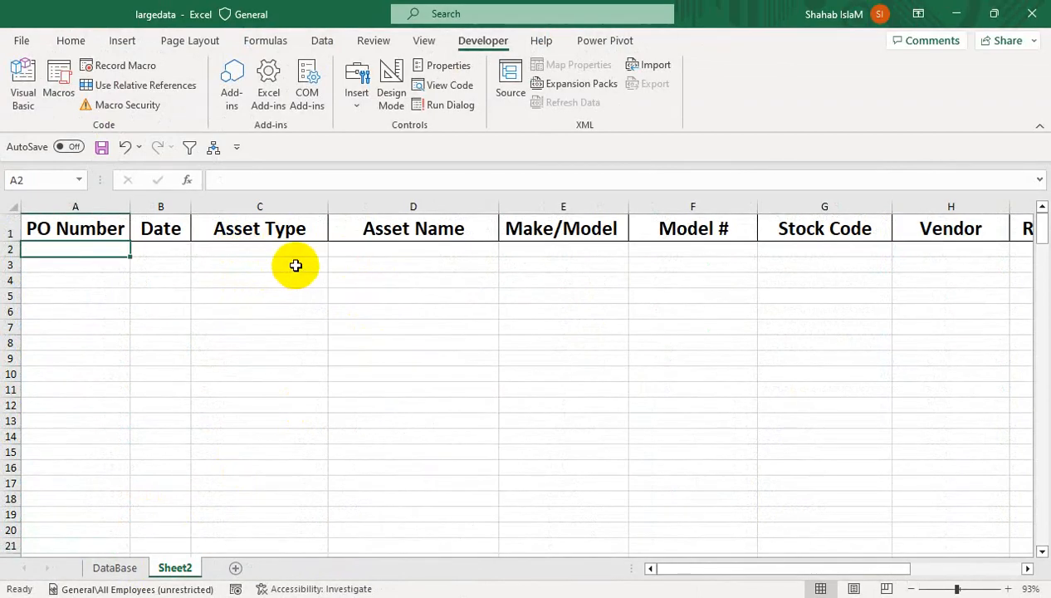
Open the Consolidate macro's VBA code for editing from the list of macros.
click(424, 40)
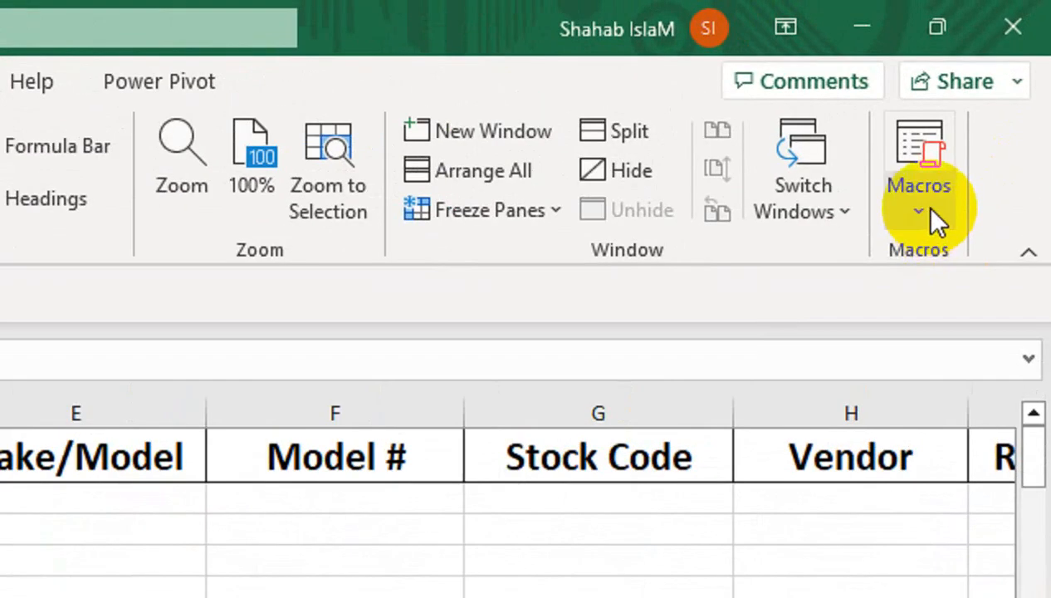
click(931, 213)
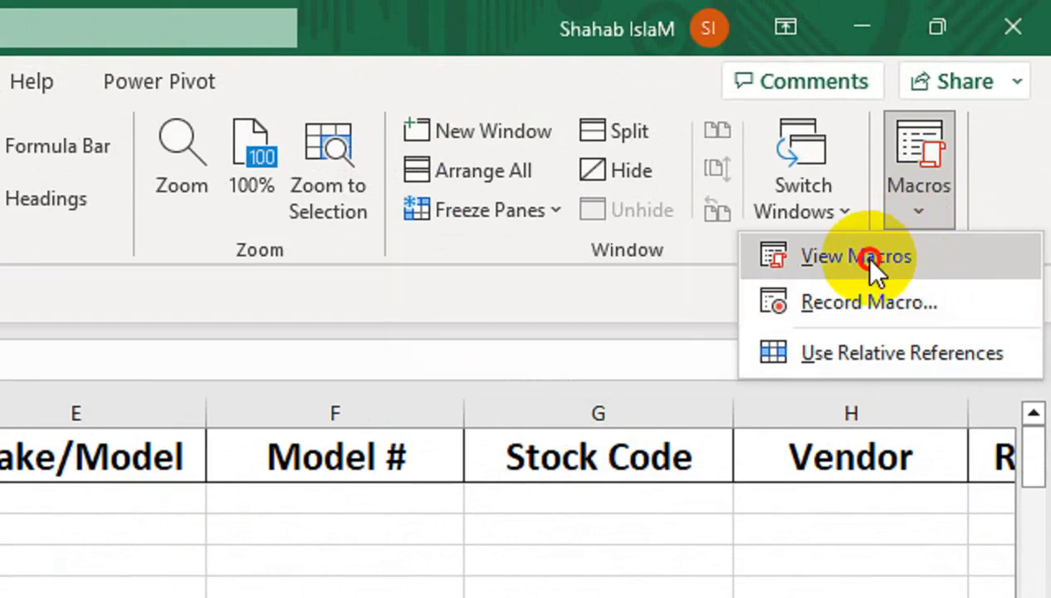
click(864, 258)
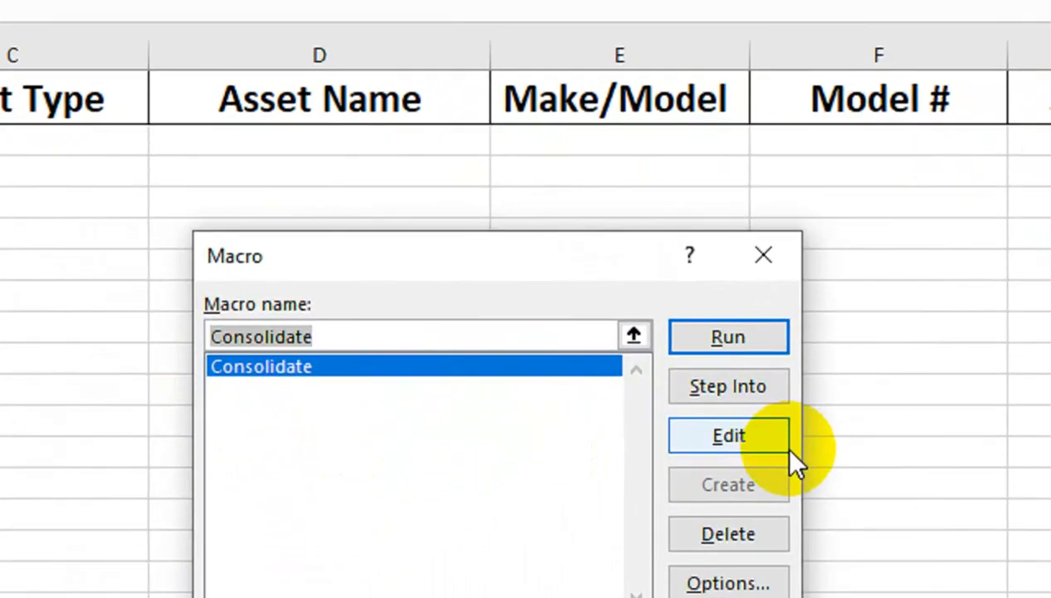
click(737, 523)
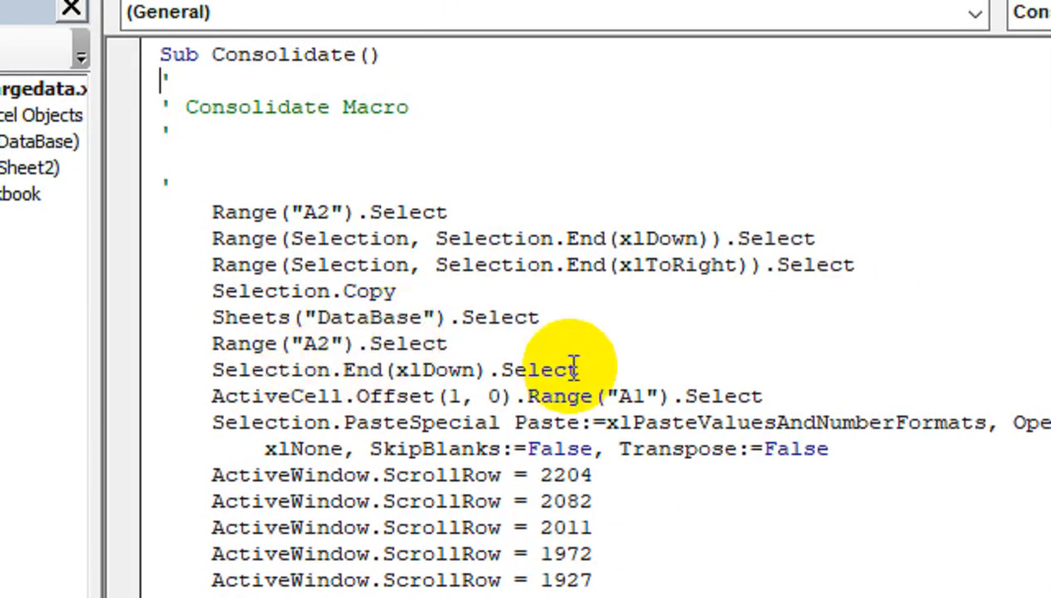
Examine the Consolidate code, from the ActiveCell.Offset and PasteSpecial lines through the ScrollRow entries to End Sub.
drag(213, 396, 820, 397)
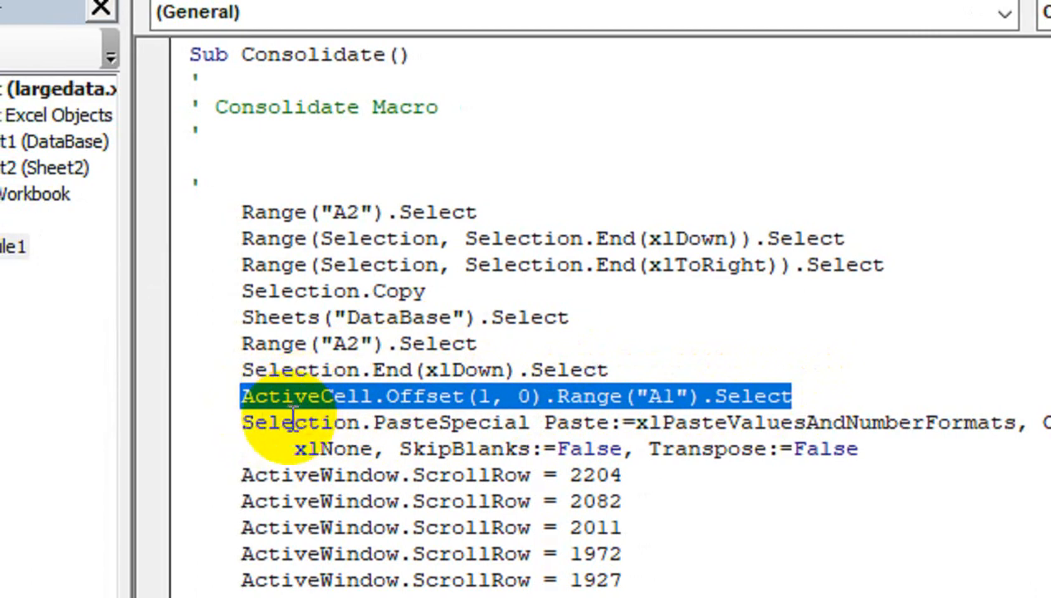
click(295, 421)
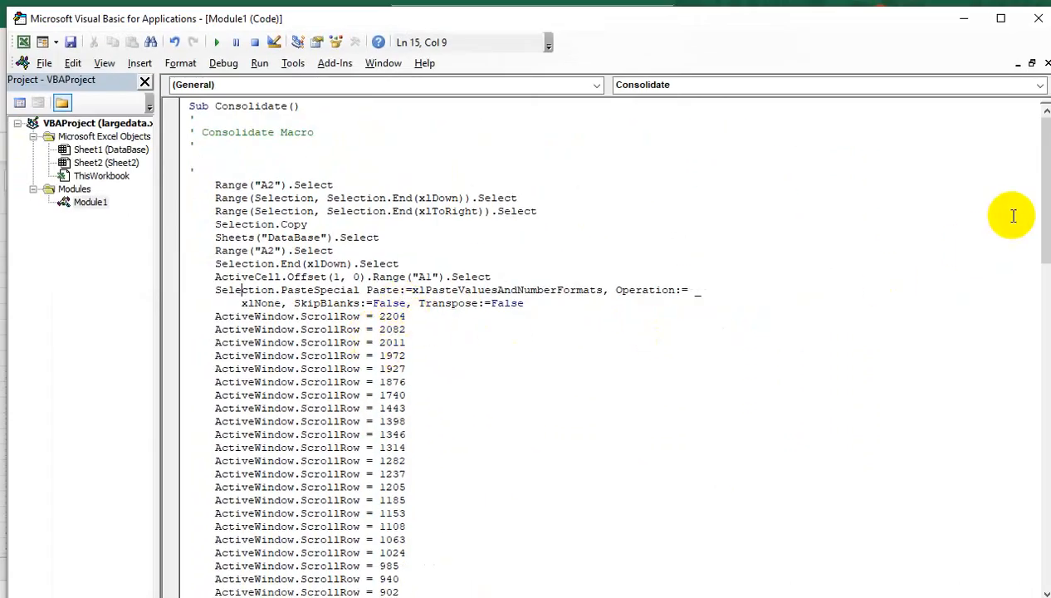
drag(1046, 141, 1035, 482)
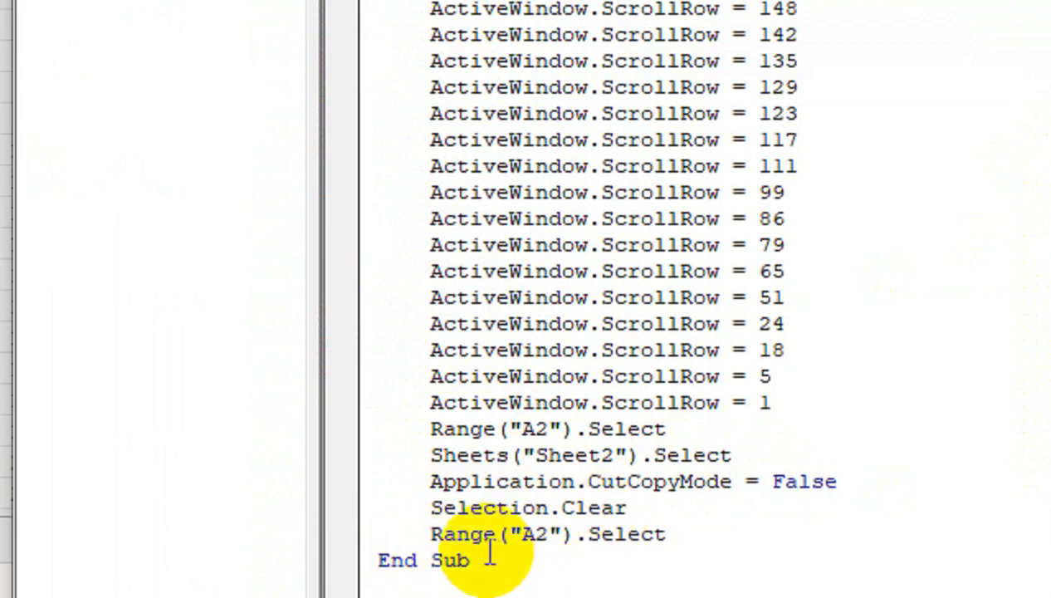
scroll(532, 305, up, 2)
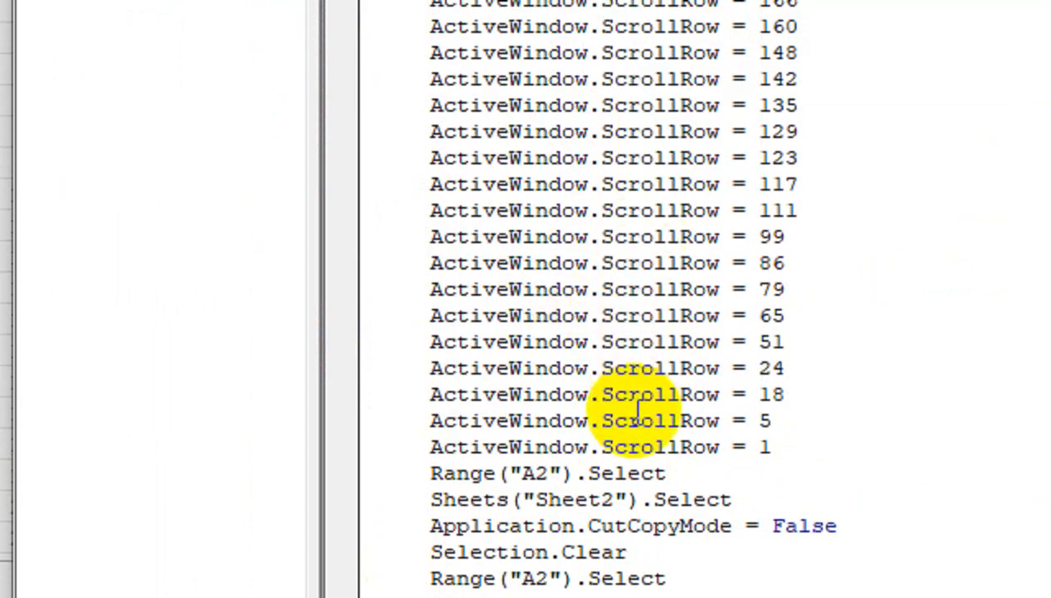
scroll(634, 418, down, 2)
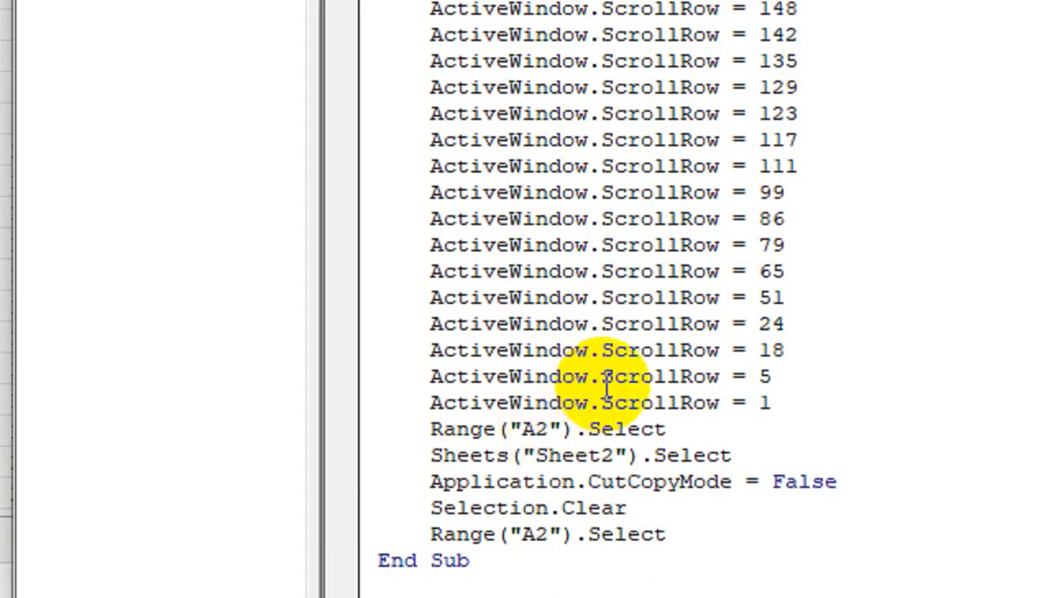
Add the line MsgBox "Send Data Sucess fully." after the final Range("A2").Select in Consolidate, and close the code editor.
click(688, 525)
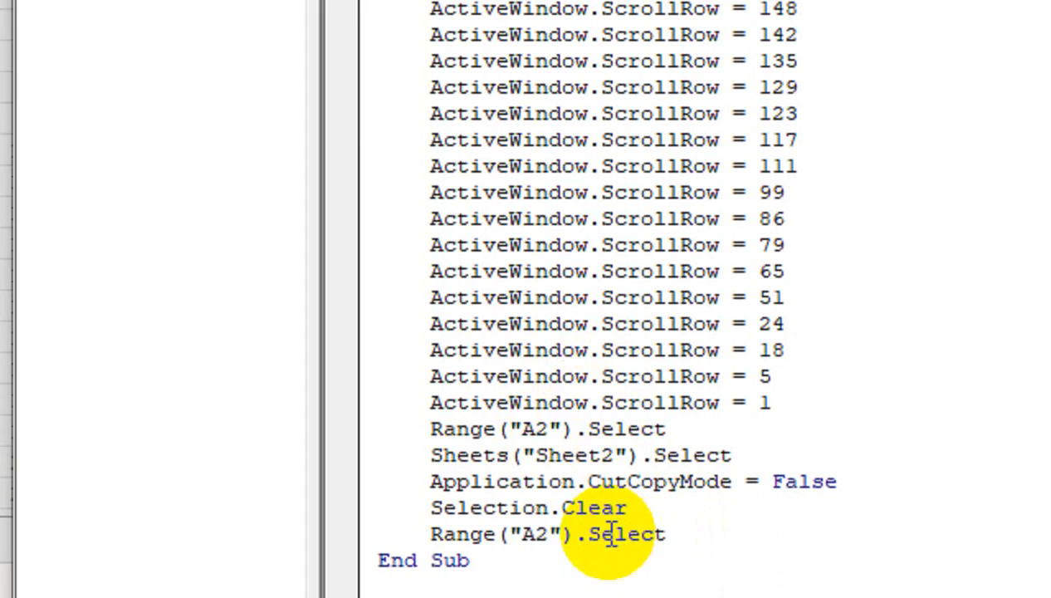
key(Return)
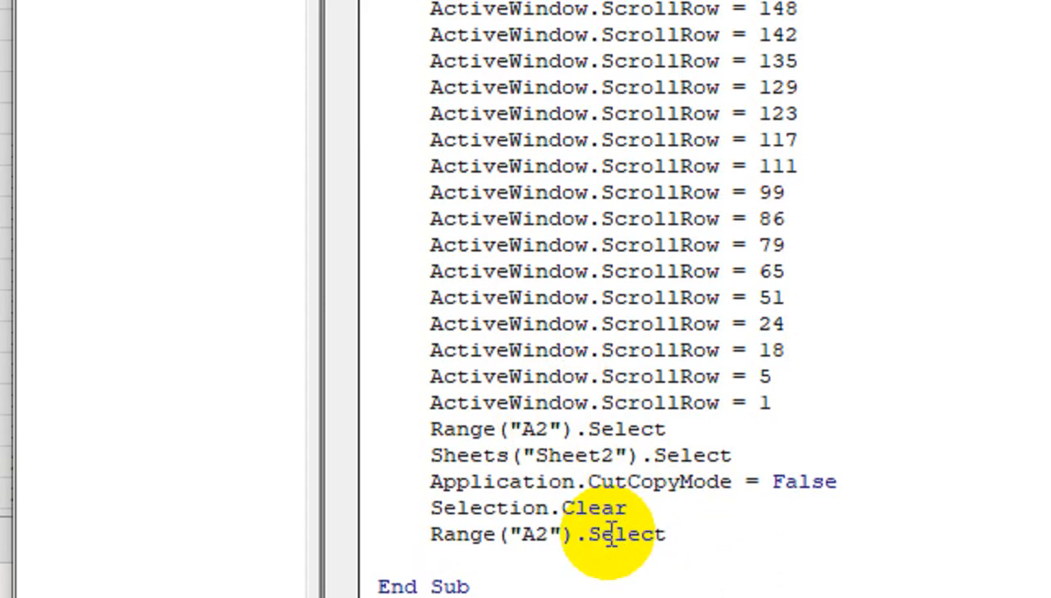
text(MsgBox)
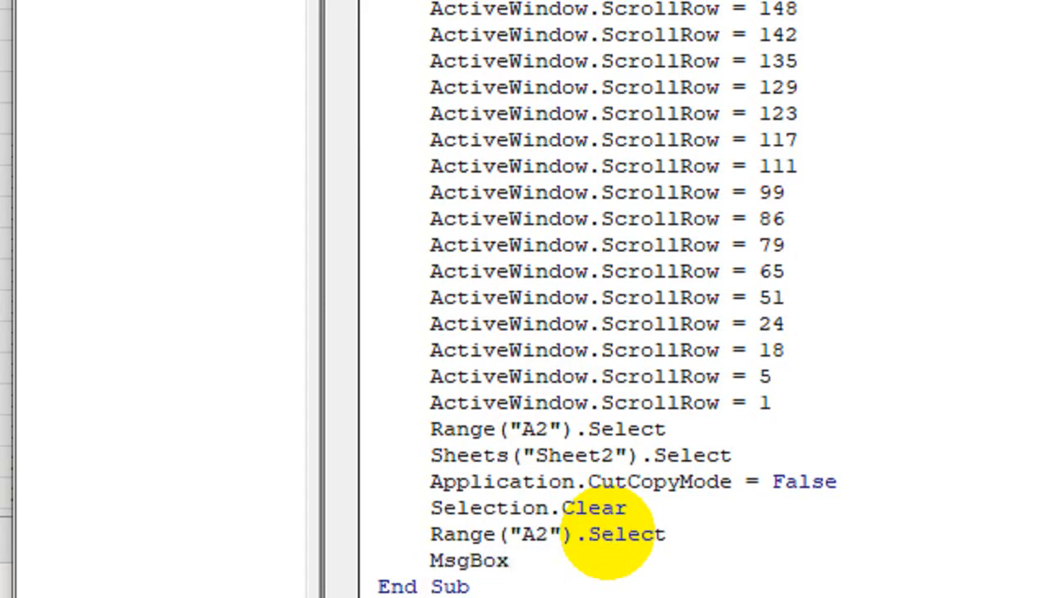
text( ")
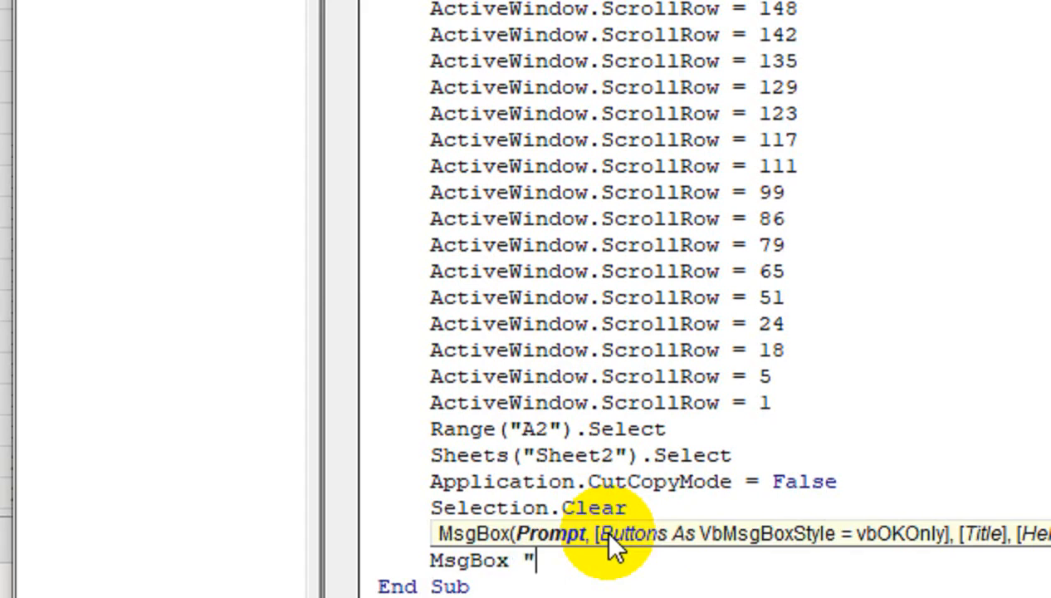
text(SEn)
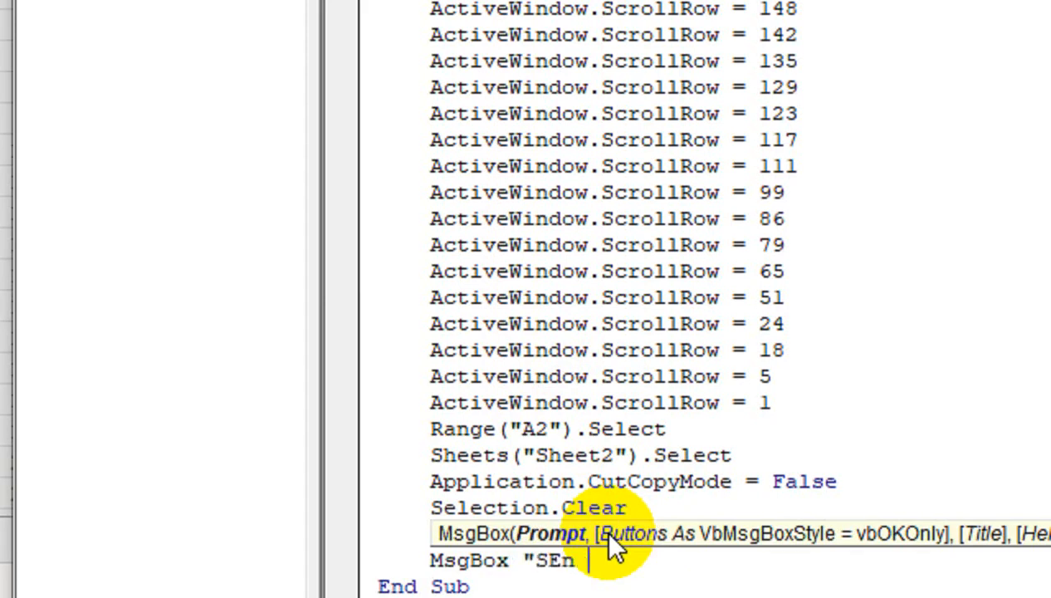
key(BackSpace)
key(BackSpace)
text(end Data)
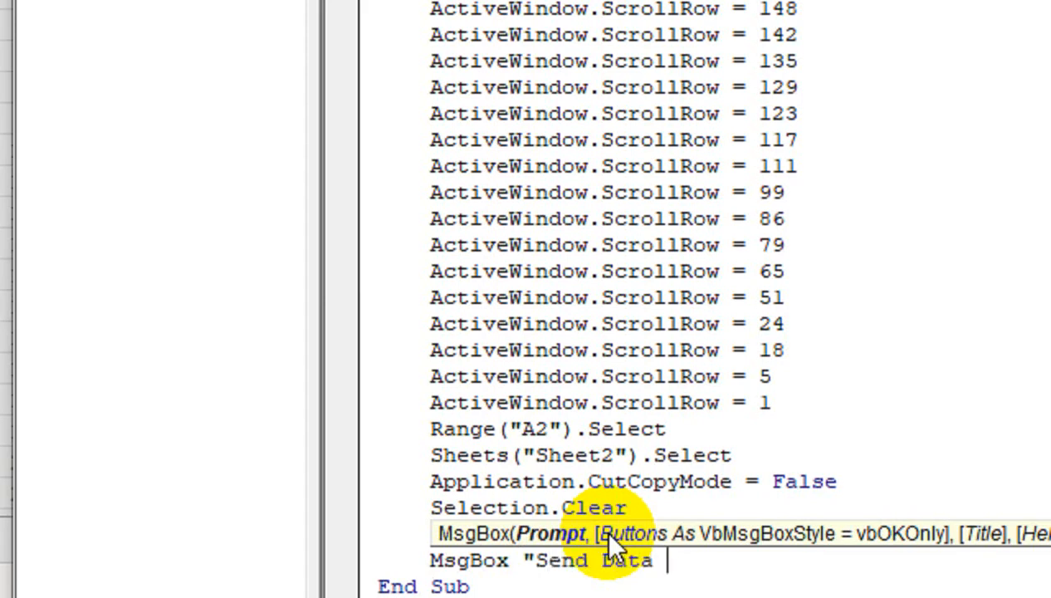
text( Suc)
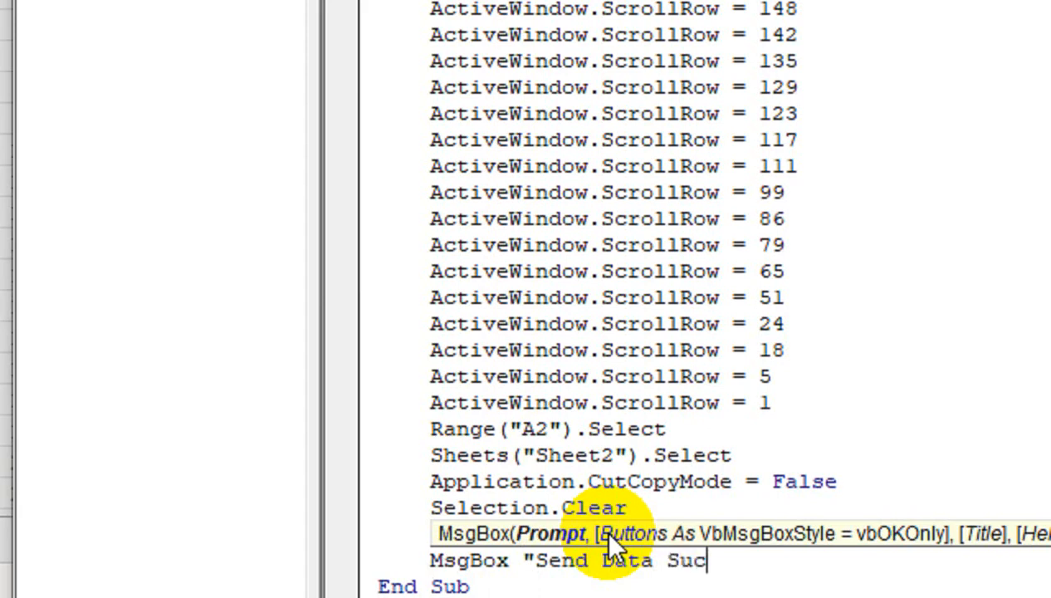
text(ess f)
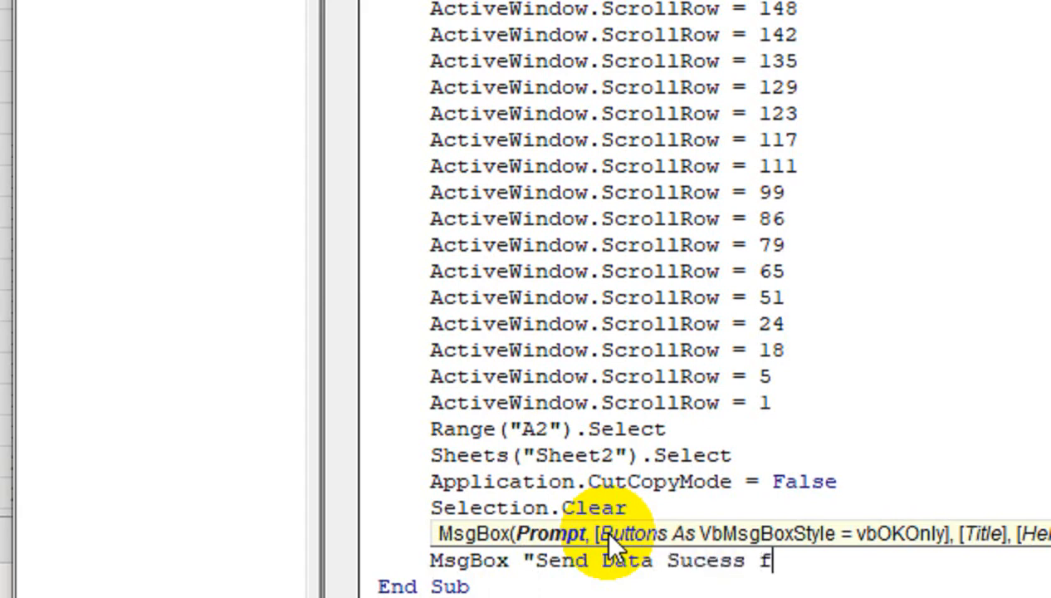
text(uly)
key(BackSpace)
text(ly)
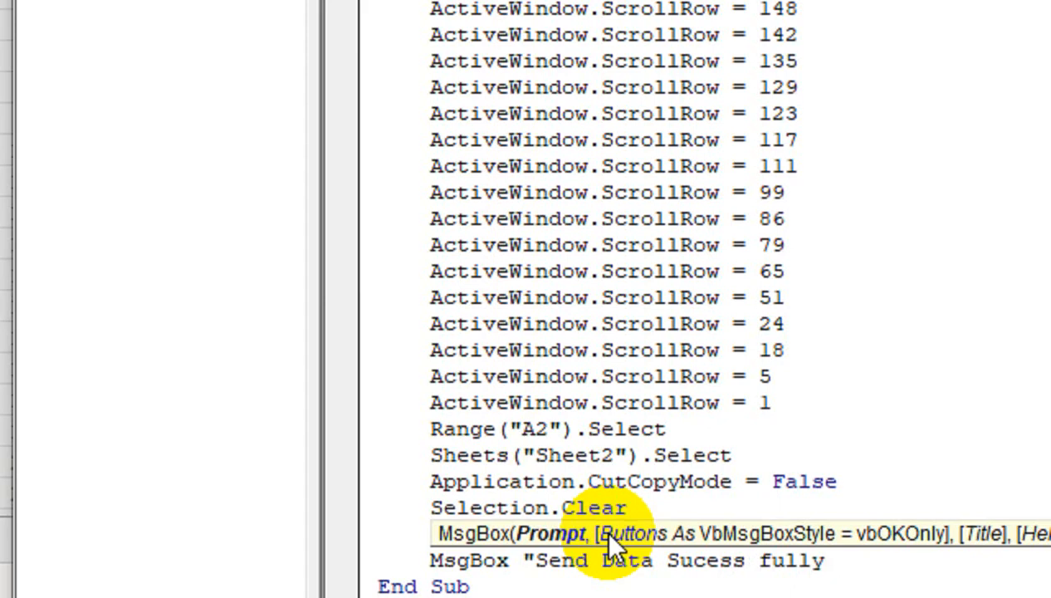
text(.")
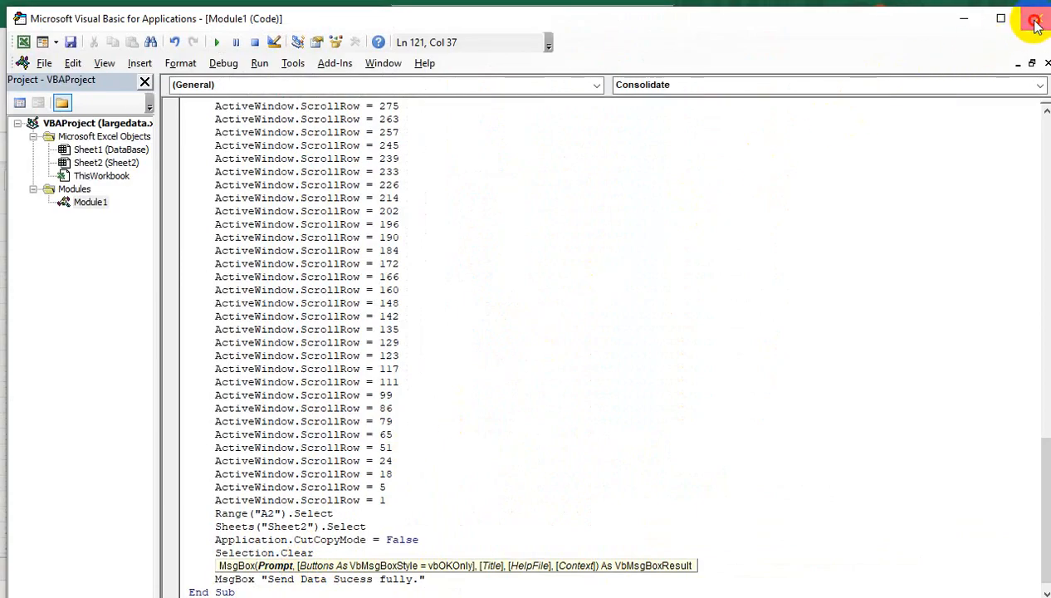
click(1036, 18)
Copy the last six records, rows 2432 to 2437, from the DataBase sheet and paste them into Sheet2 starting at A2.
click(143, 570)
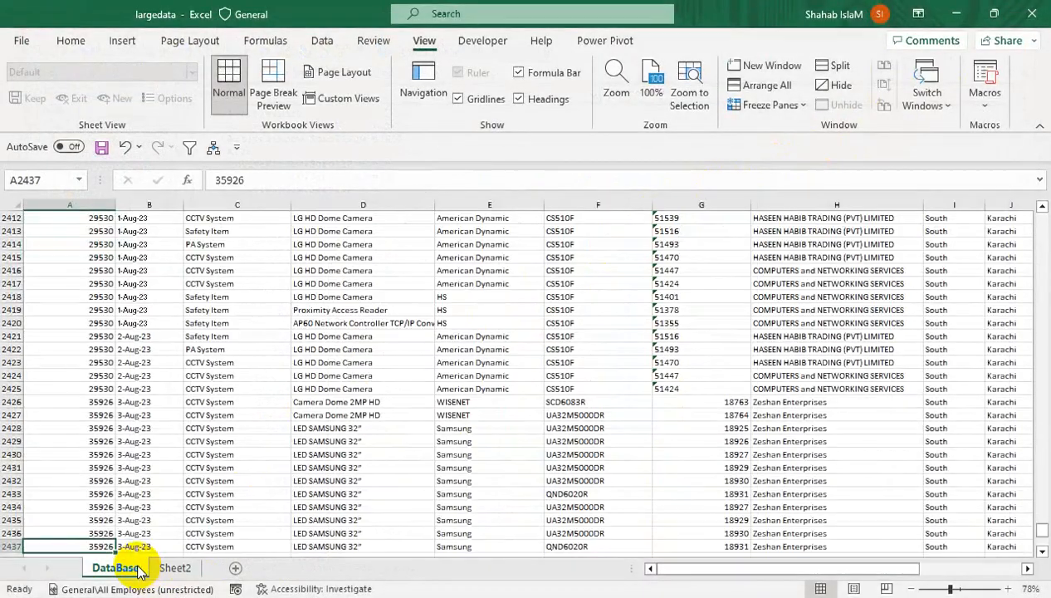
click(77, 481)
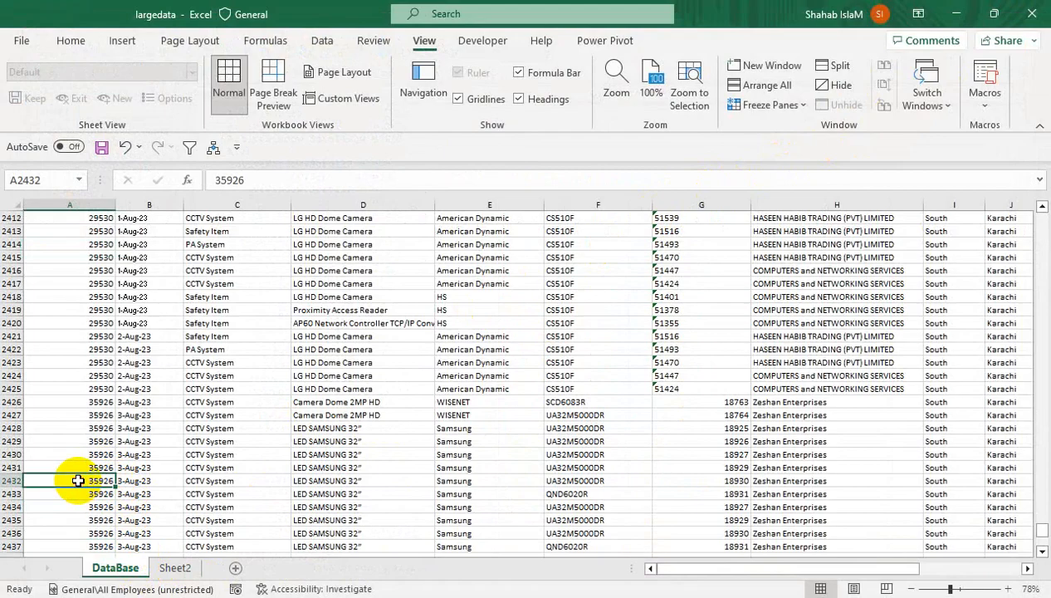
key(ctrl+shift+Down)
key(ctrl+shift+Right)
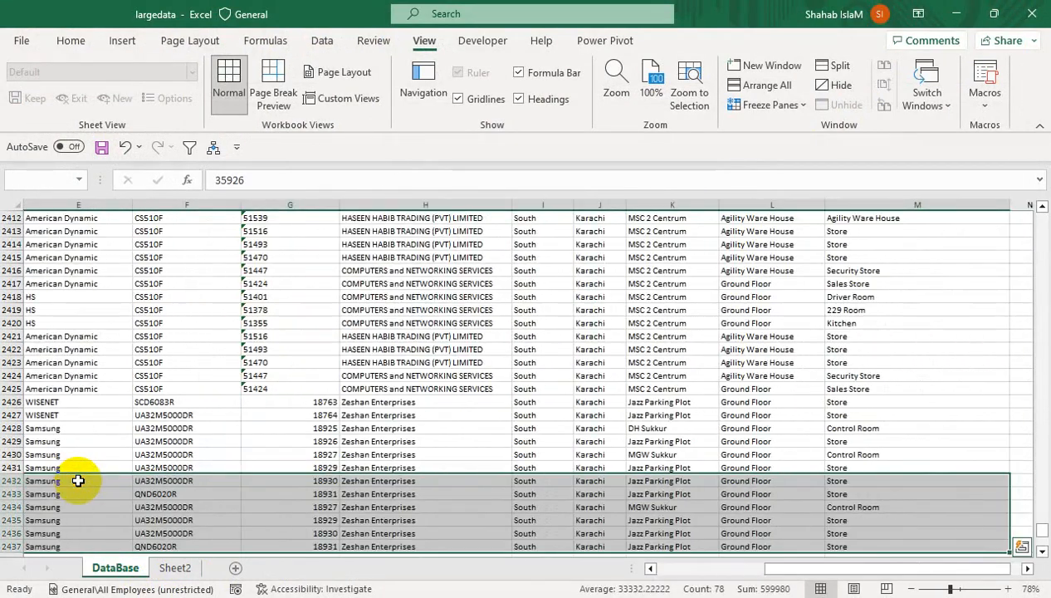
key(ctrl+c)
click(176, 568)
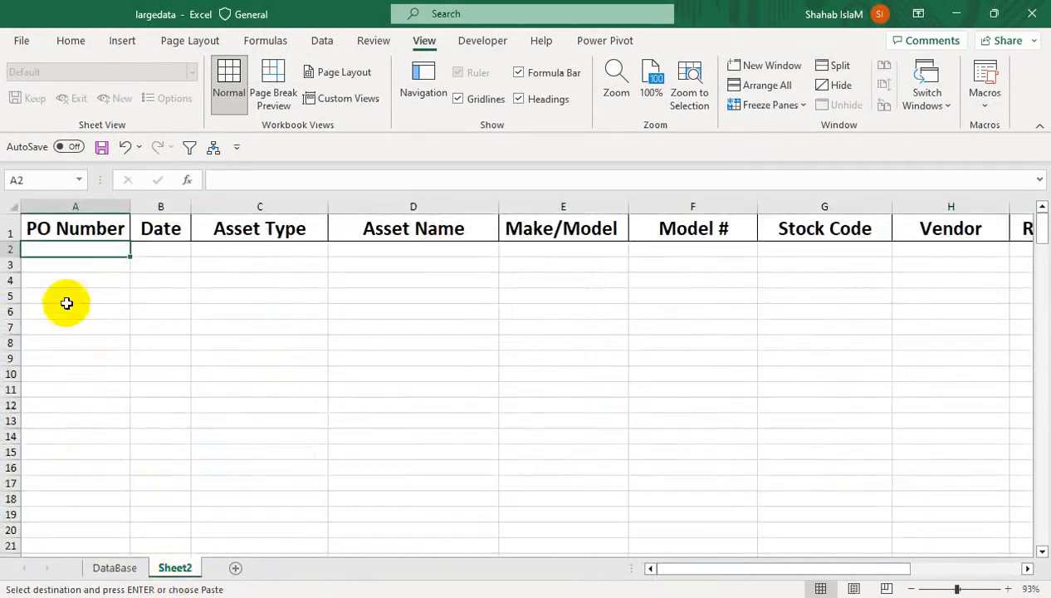
key(ctrl+v)
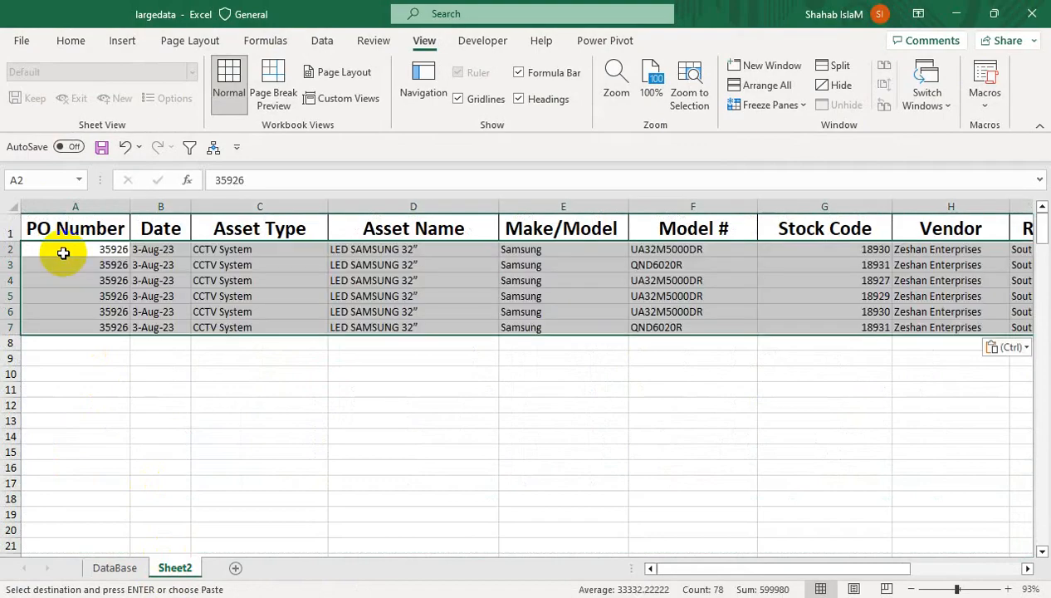
Change the date in Sheet2's B2 to 8/4/2023 and fill it down through B7.
click(148, 251)
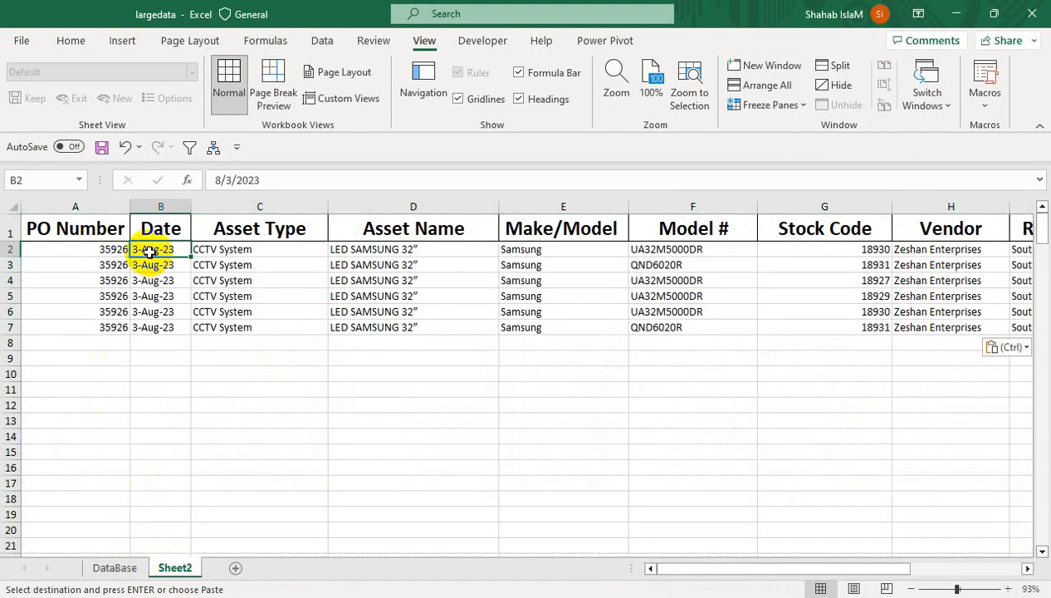
click(227, 180)
key(BackSpace)
text(4)
key(Return)
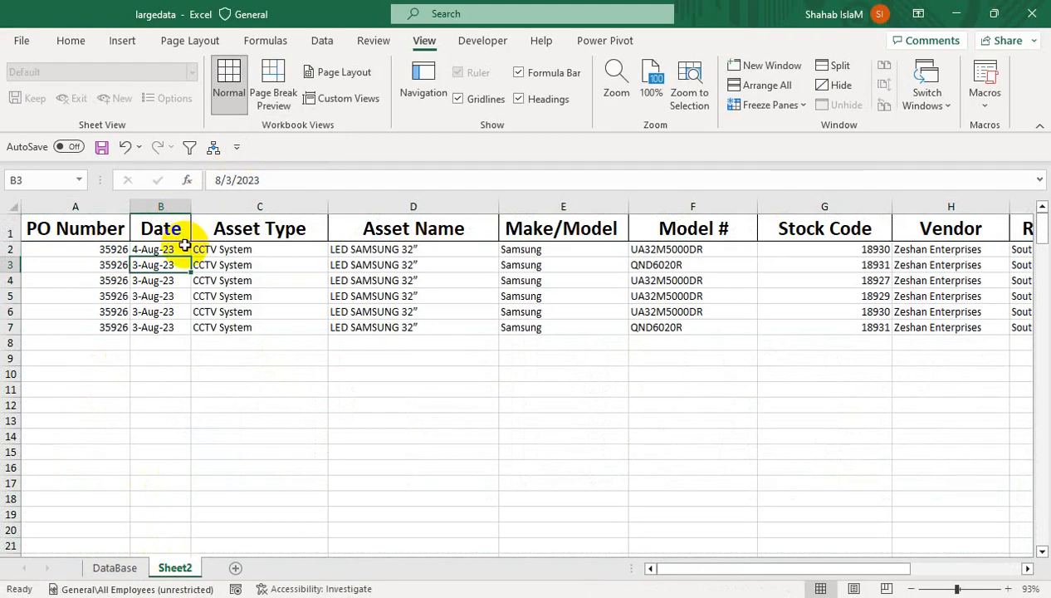
drag(185, 246, 168, 328)
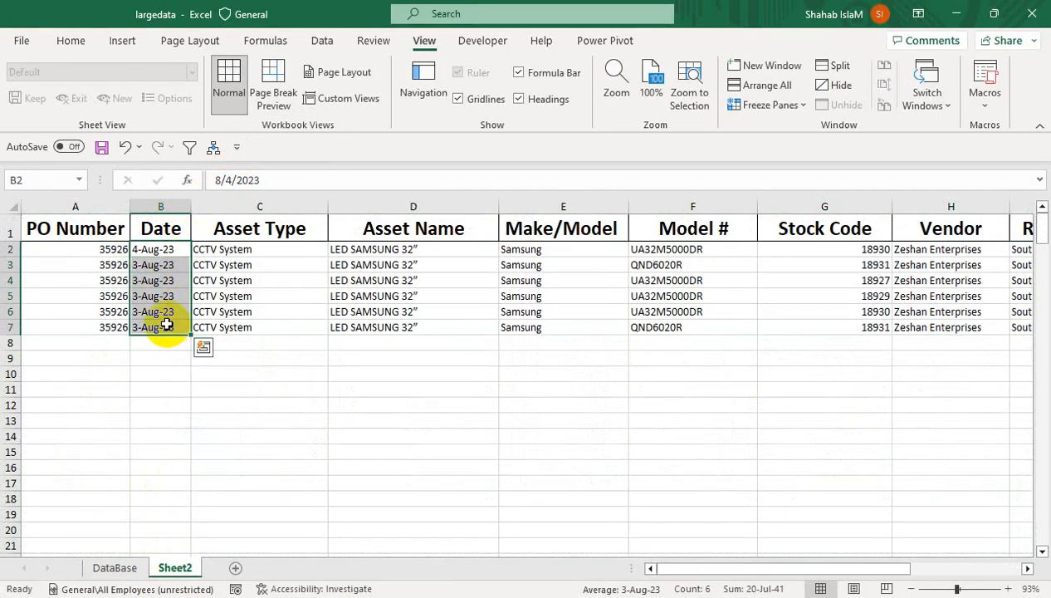
key(ctrl+d)
click(169, 312)
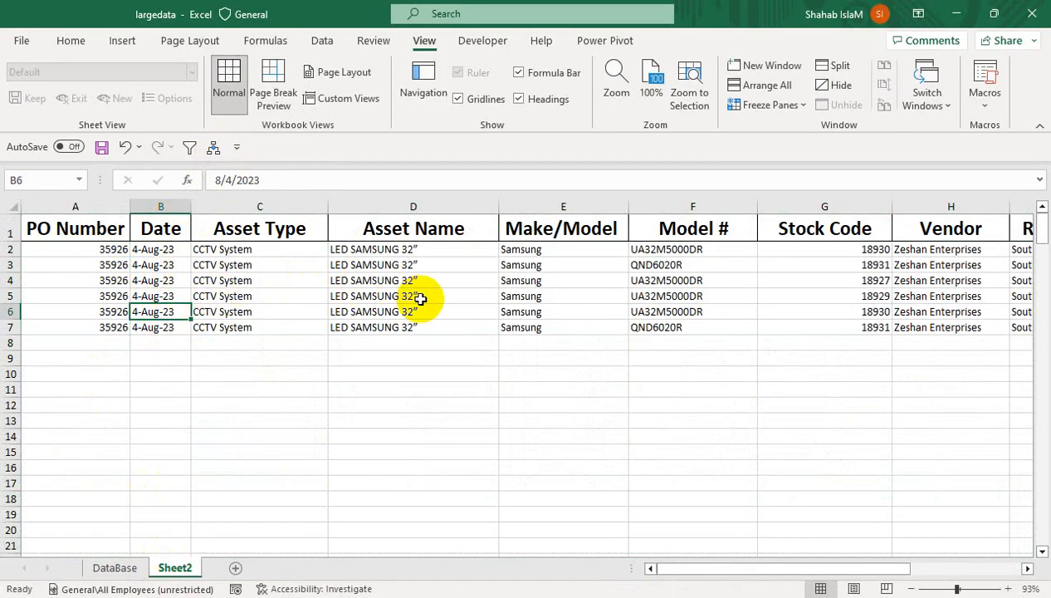
Run the Consolidate macro on Sheet2's records and dismiss its completion message.
click(212, 149)
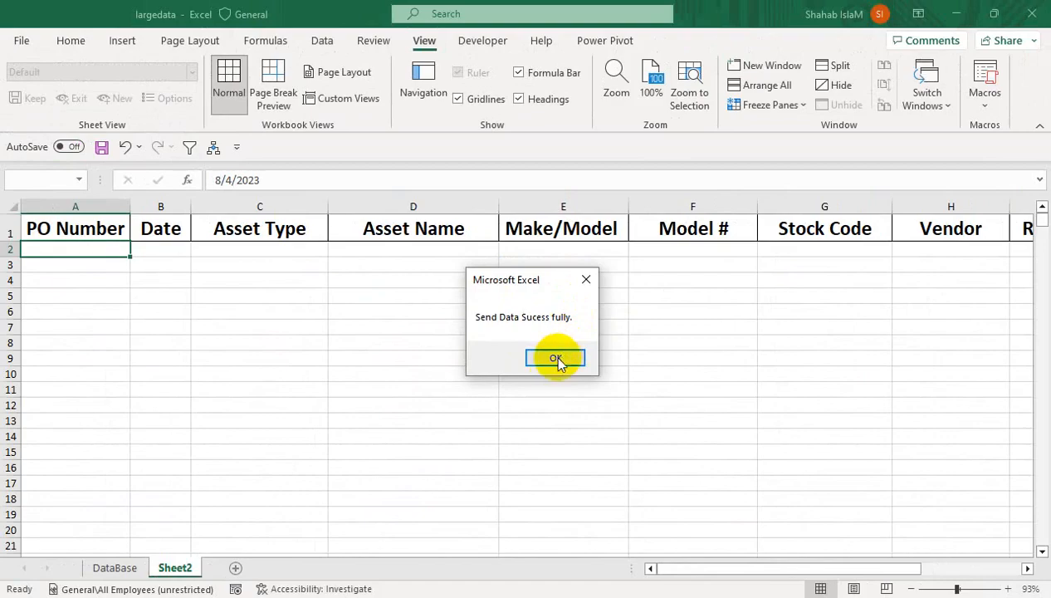
click(669, 310)
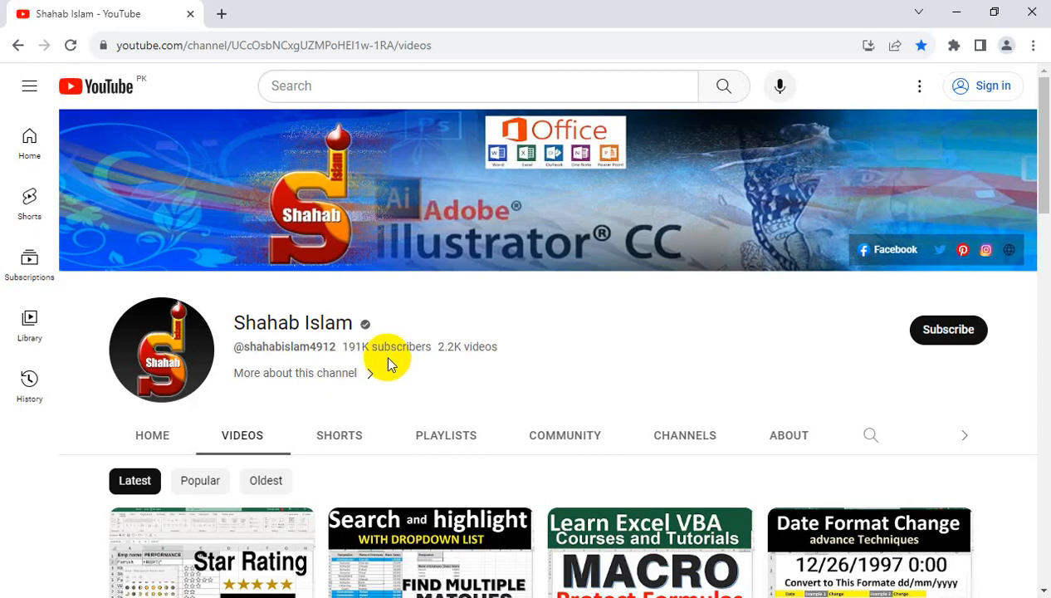
drag(1044, 166, 1046, 187)
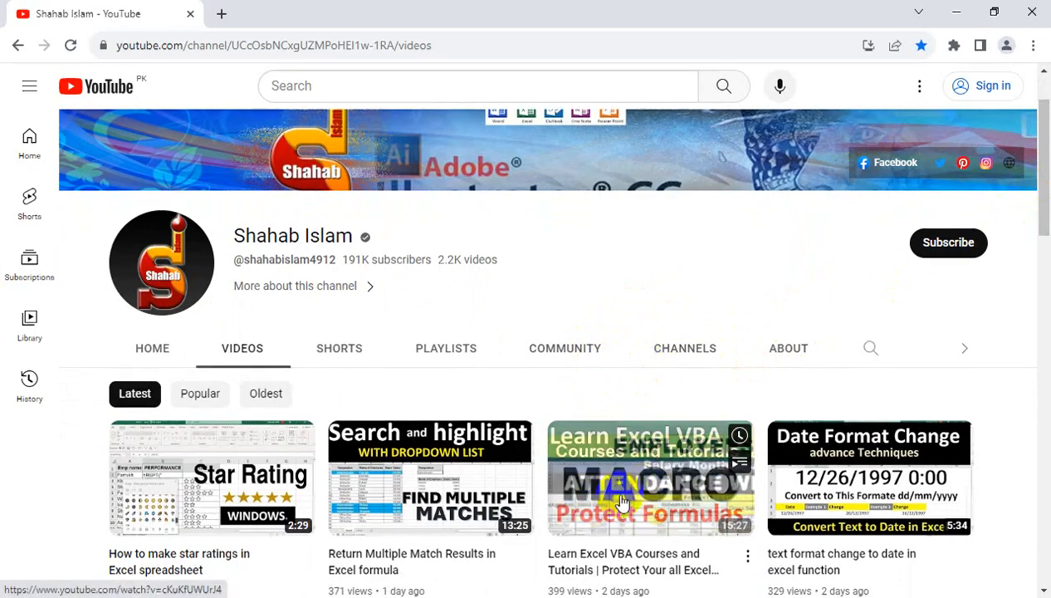
mouse_move(557, 480)
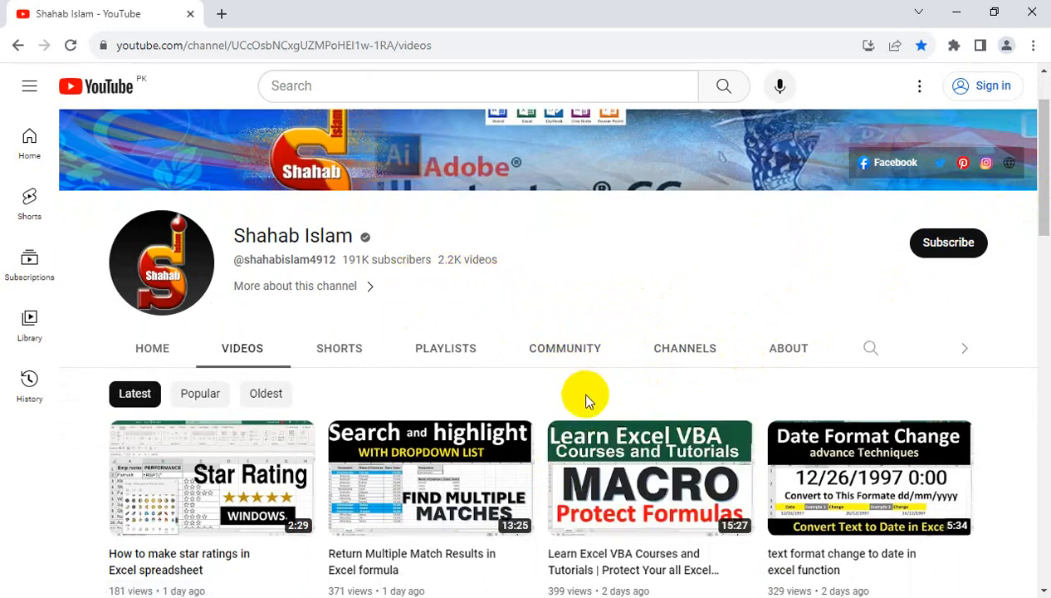
mouse_move(590, 430)
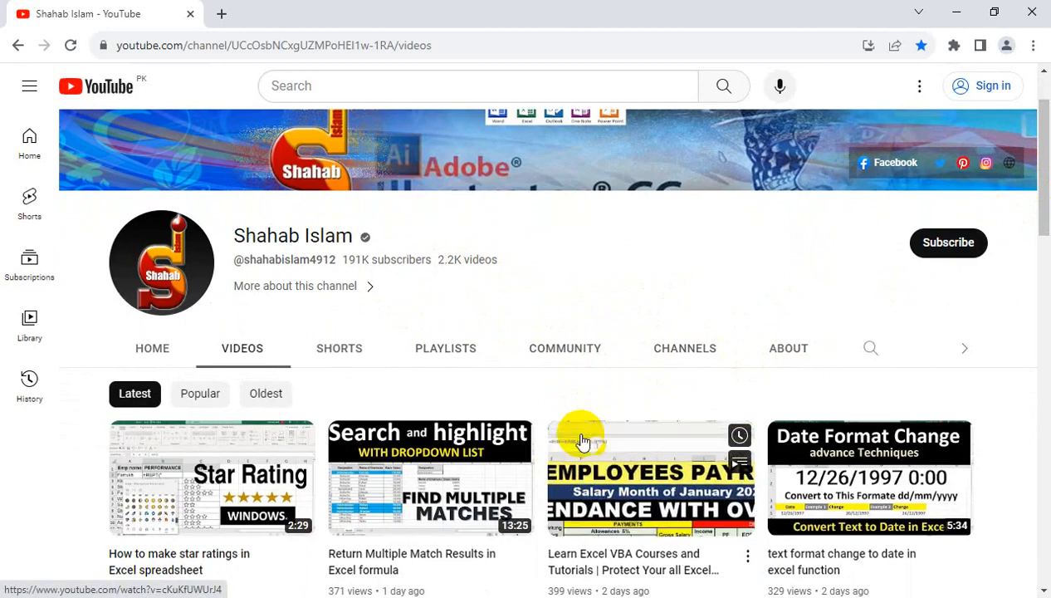